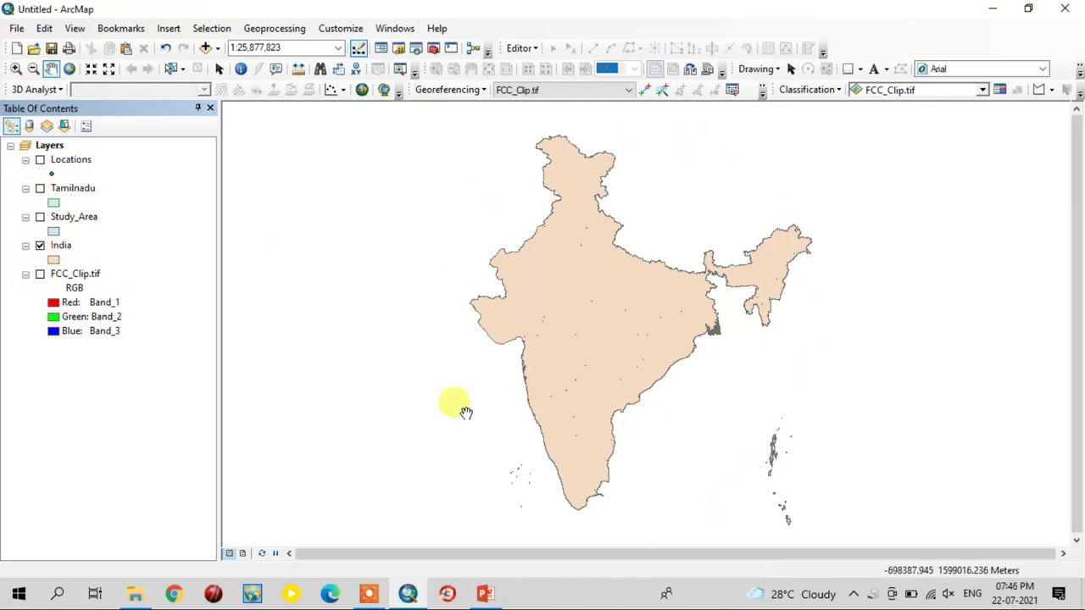
Turn on Tamilnadu and move Study_Area above it in the Table of Contents
{"action": "left_click", "coordinate": [40, 188]}
{"action": "scroll", "coordinate": [597, 492], "scroll_direction": "up", "scroll_amount": 2}
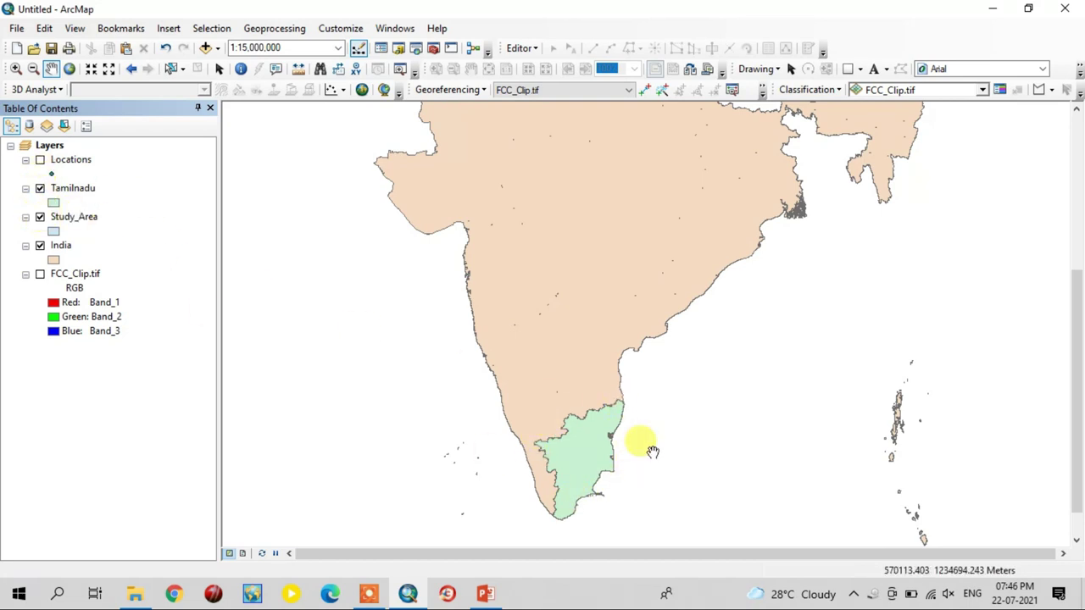
{"action": "left_click", "coordinate": [68, 216]}
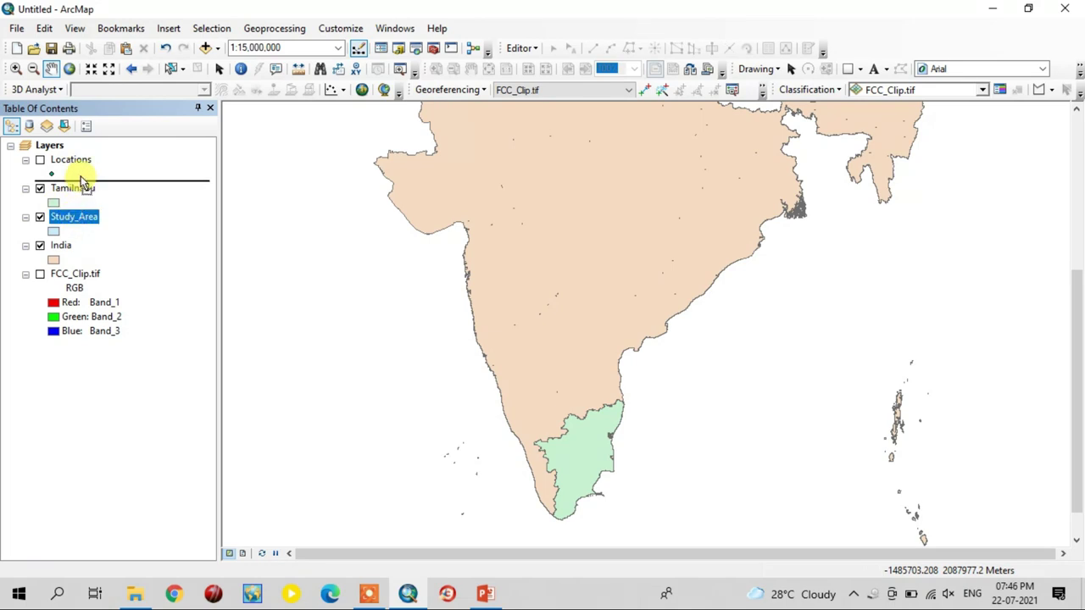
{"action": "left_click_drag", "start_coordinate": [83, 182], "coordinate": [82, 181]}
{"action": "scroll", "coordinate": [593, 424], "scroll_direction": "down", "scroll_amount": 6}
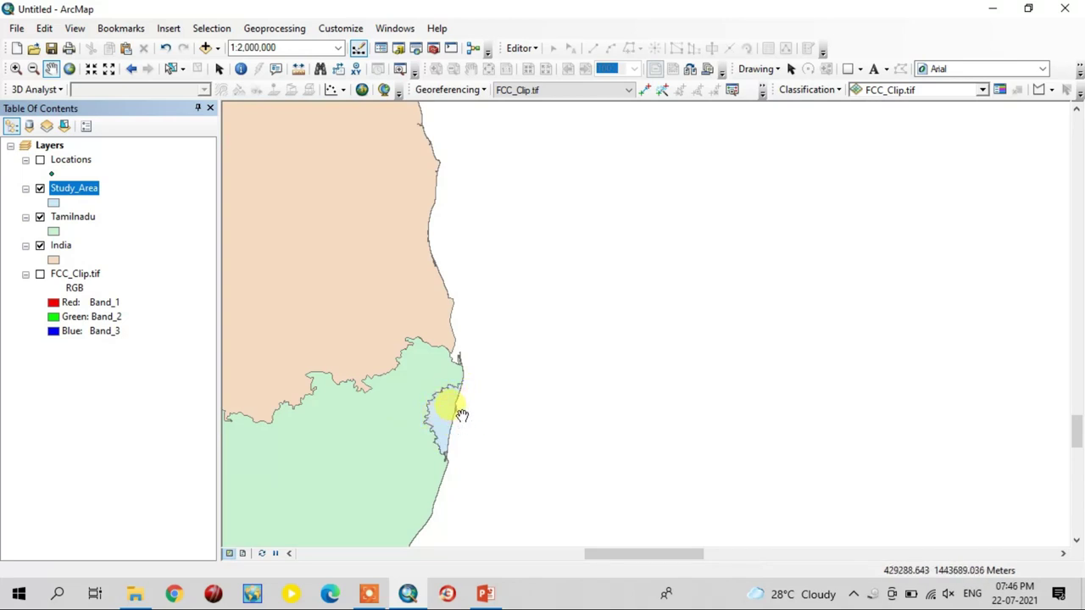
Pan to the Tamil Nadu coast, then switch off Study_Area, Tamilnadu and India
{"action": "left_click_drag", "start_coordinate": [460, 417], "coordinate": [601, 356]}
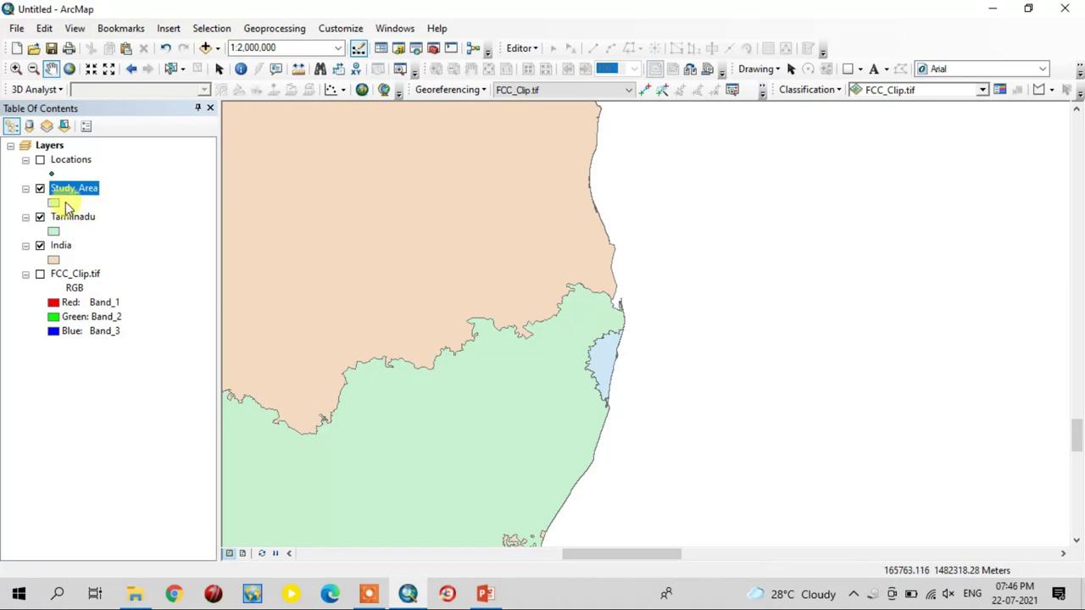
{"action": "left_click", "coordinate": [39, 188]}
{"action": "left_click", "coordinate": [40, 217]}
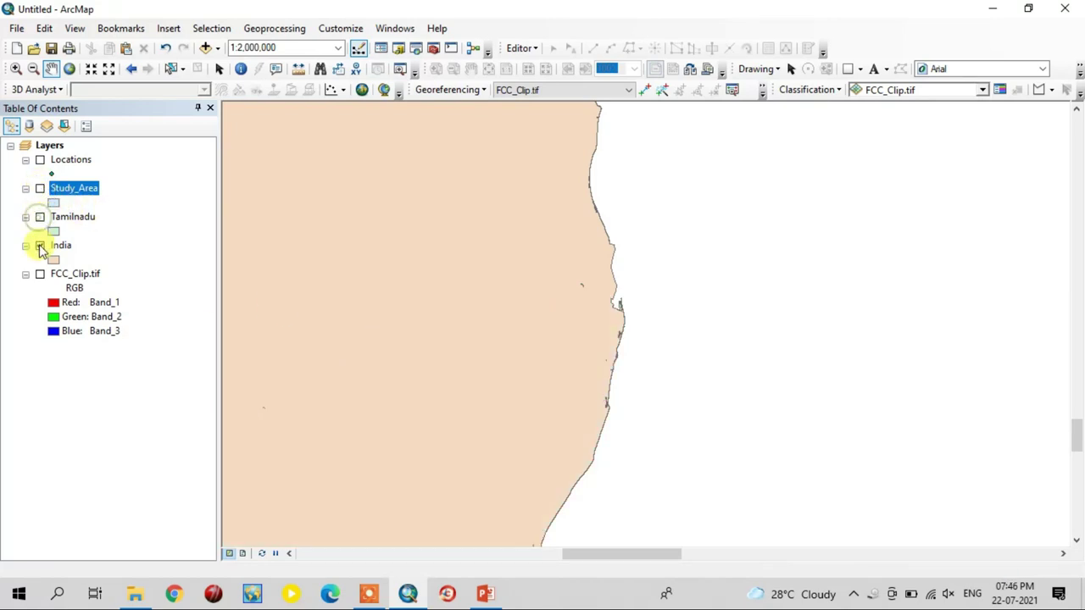
{"action": "left_click", "coordinate": [39, 245]}
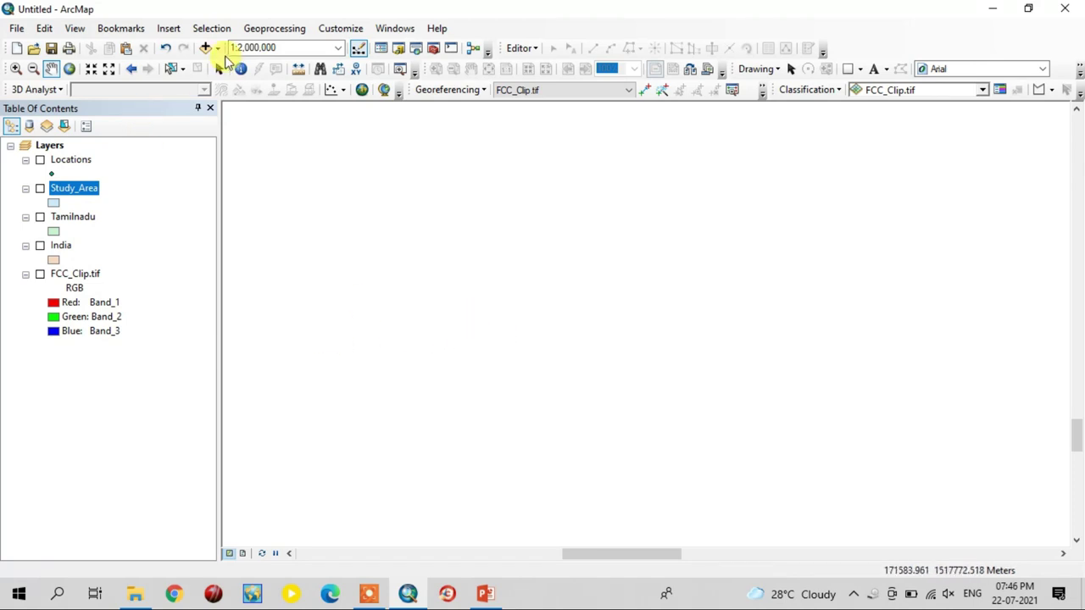
{"action": "left_click", "coordinate": [76, 29]}
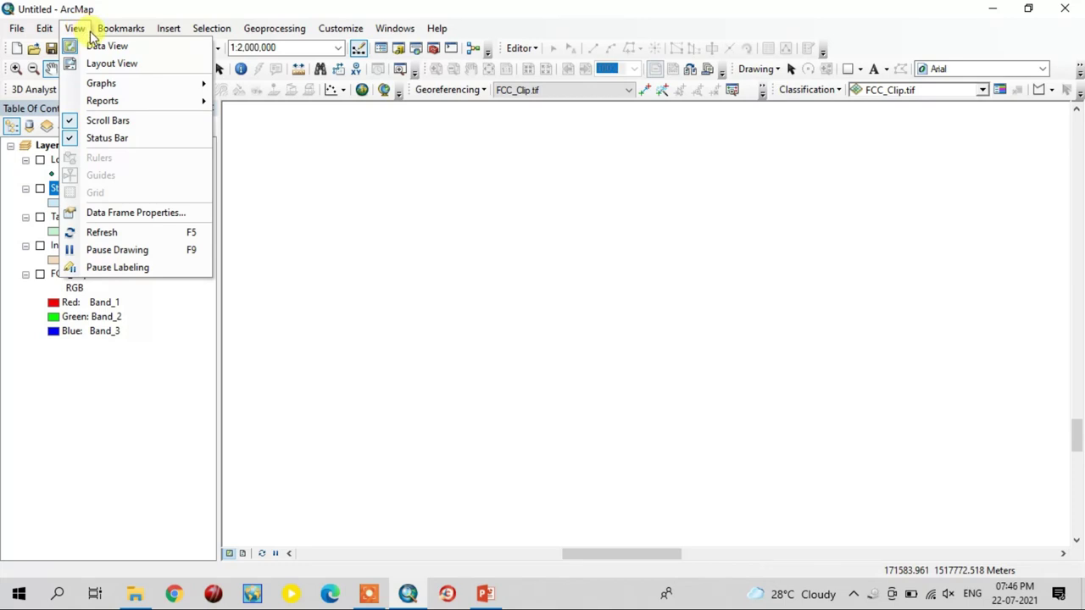
Switch to Layout View and set the Page and Print Setup orientation to Landscape
{"action": "left_click", "coordinate": [81, 66]}
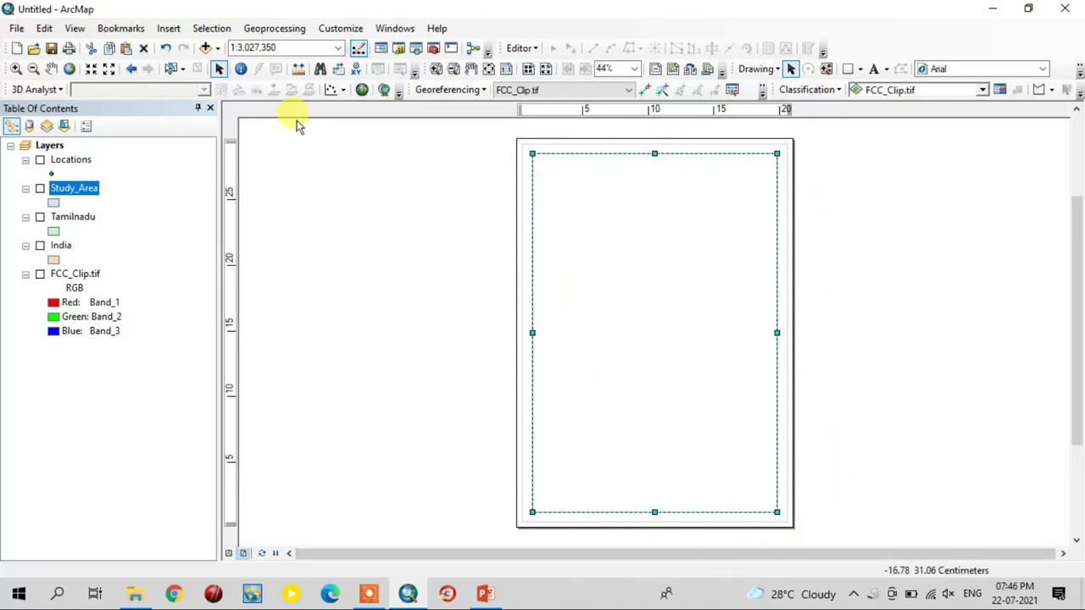
{"action": "left_click", "coordinate": [15, 30]}
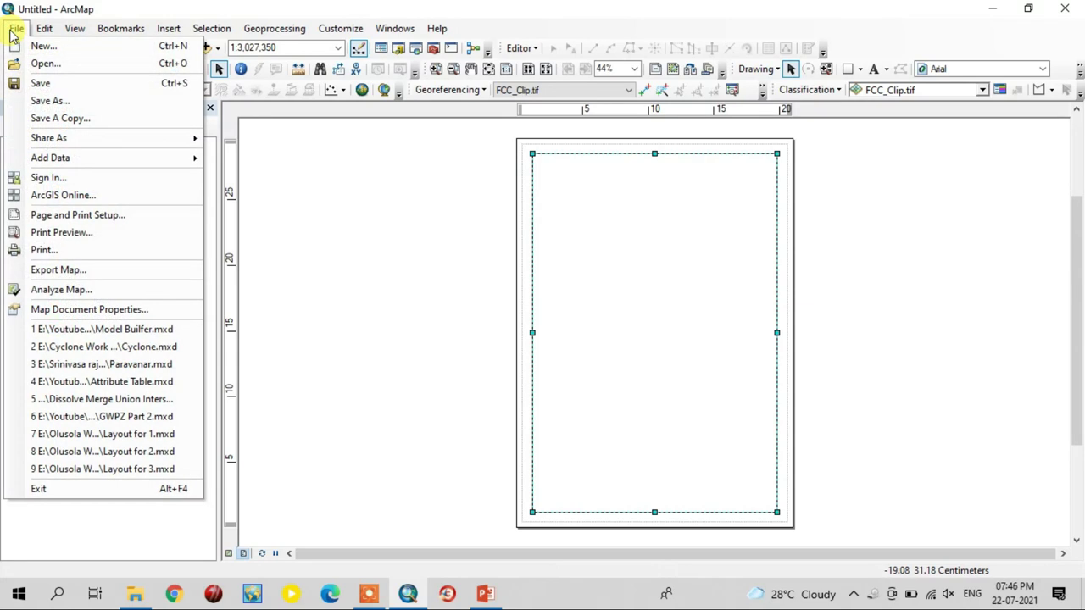
{"action": "left_click", "coordinate": [89, 219]}
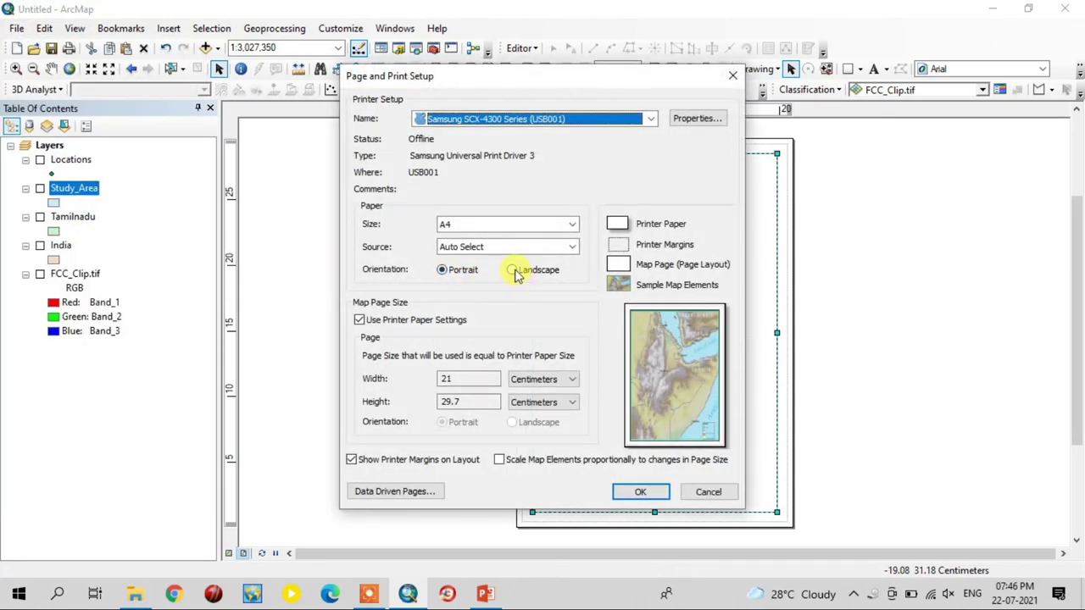
{"action": "left_click", "coordinate": [513, 270]}
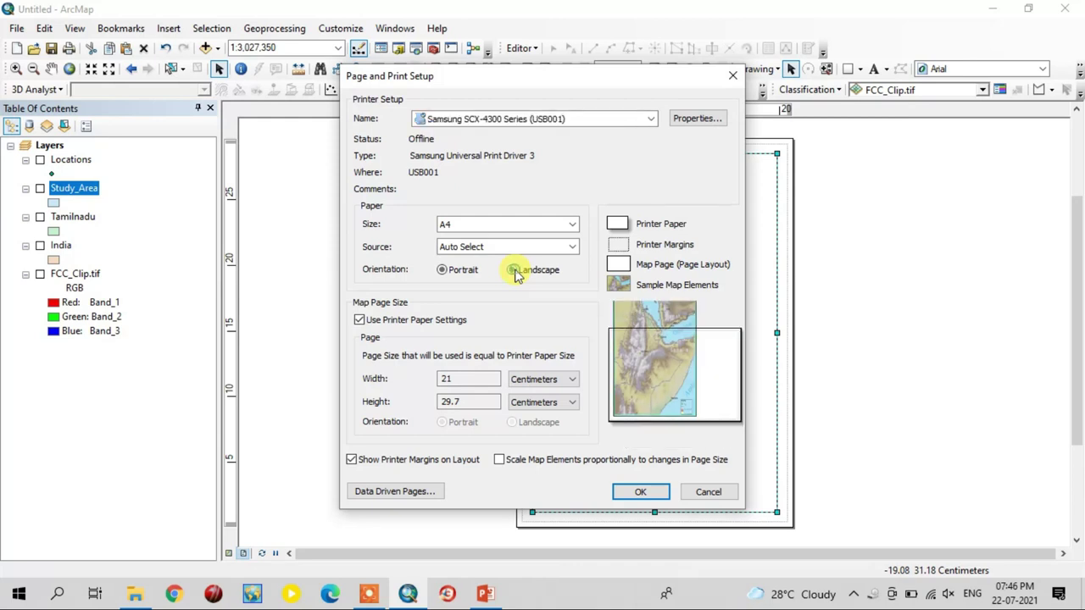
{"action": "left_click", "coordinate": [641, 491]}
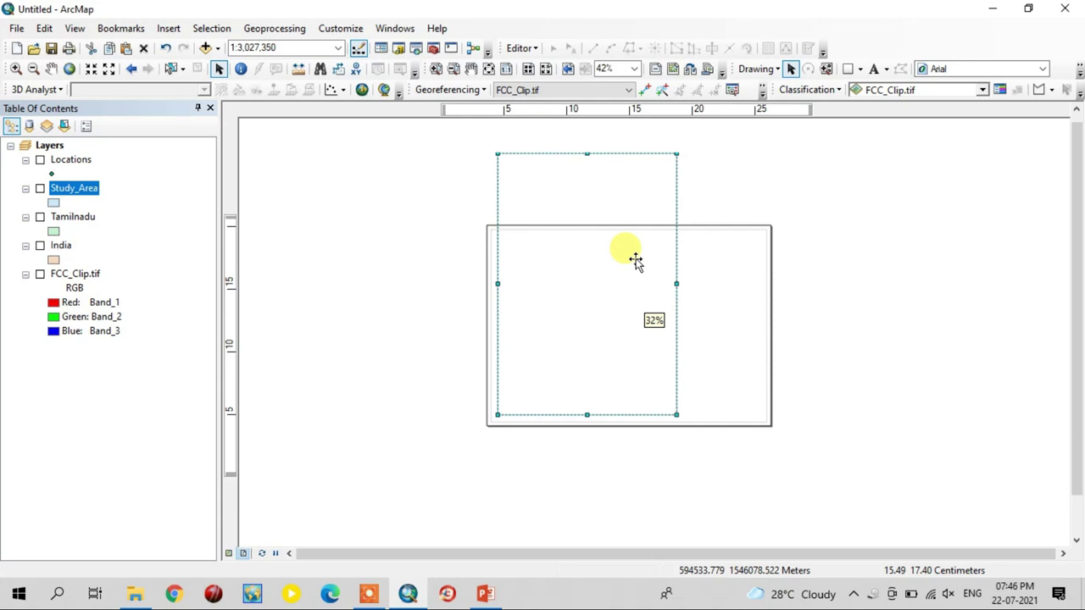
Drag the data frame's top, right and bottom edges so it fills the page within the margins
{"action": "scroll", "coordinate": [629, 256], "scroll_direction": "down", "scroll_amount": 1}
{"action": "left_click_drag", "start_coordinate": [586, 153], "coordinate": [581, 239]}
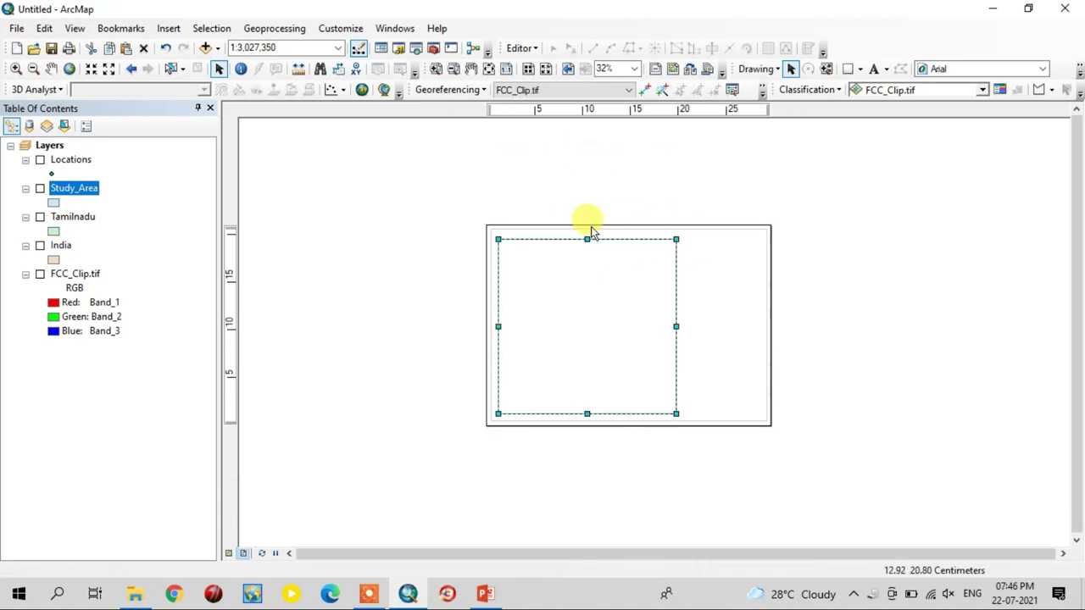
{"action": "left_click_drag", "start_coordinate": [675, 326], "coordinate": [756, 326]}
{"action": "scroll", "coordinate": [797, 338], "scroll_direction": "up", "scroll_amount": 2}
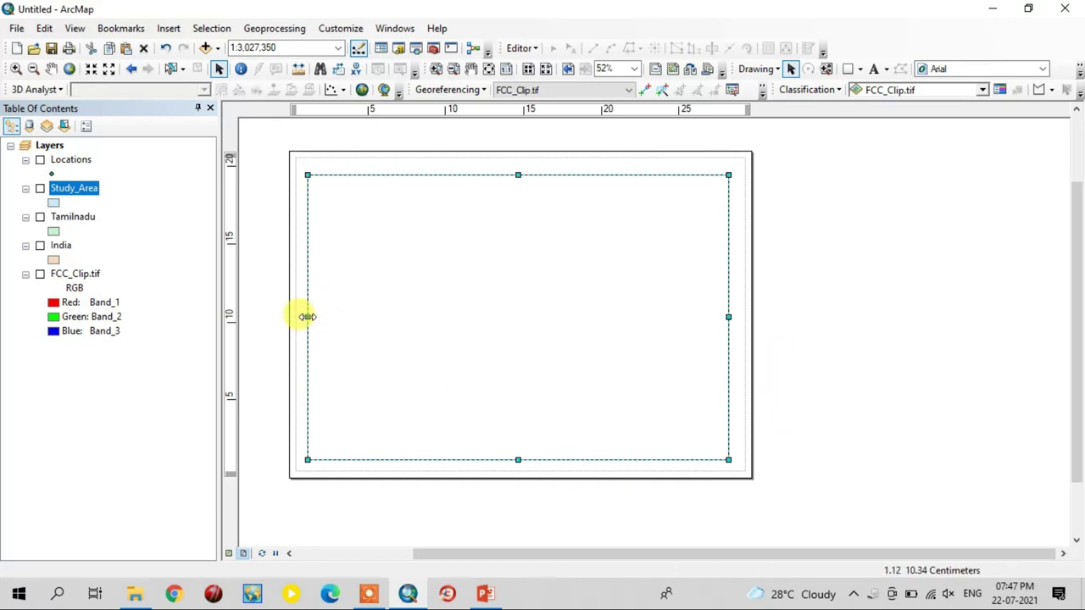
{"action": "left_click_drag", "start_coordinate": [535, 322], "coordinate": [585, 314]}
{"action": "left_click_drag", "start_coordinate": [572, 439], "coordinate": [571, 436]}
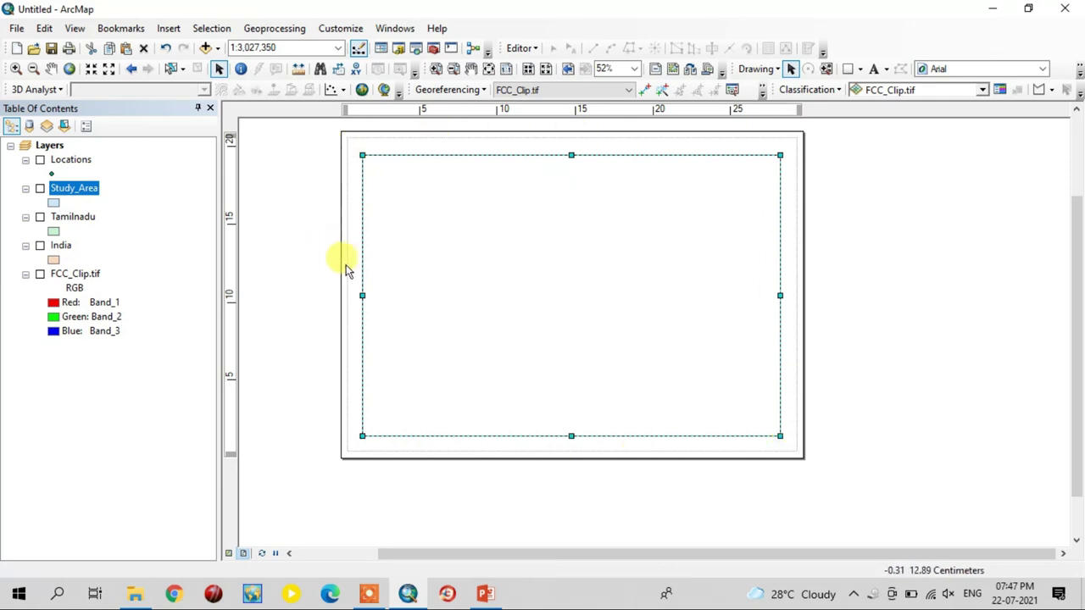
{"action": "scroll", "coordinate": [582, 283], "scroll_direction": "up", "scroll_amount": 1}
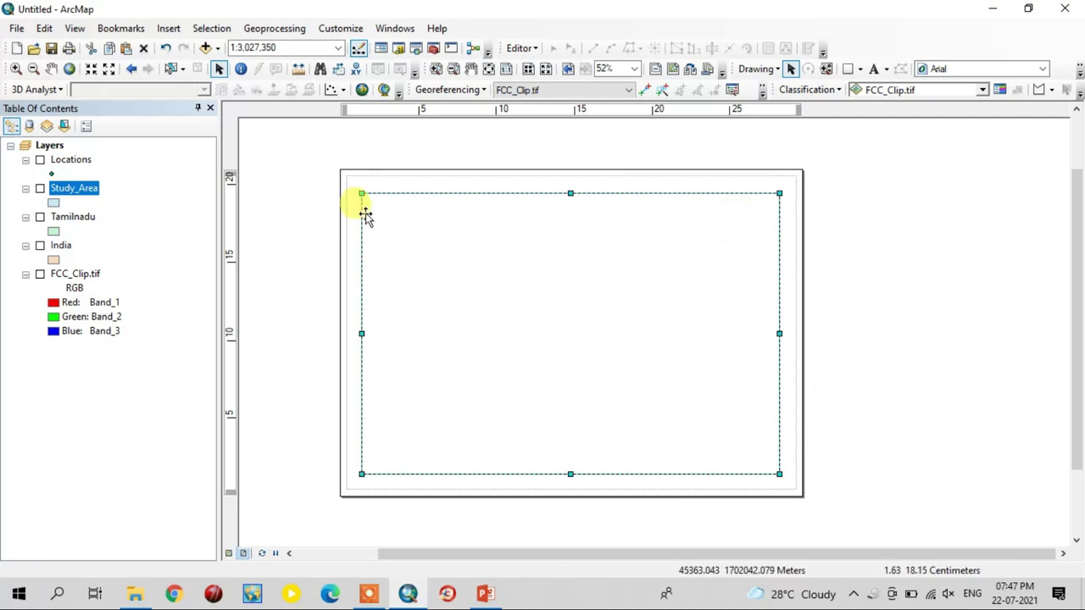
Insert a new data frame and place it, narrowed, at the page's top-left
{"action": "left_click", "coordinate": [171, 32]}
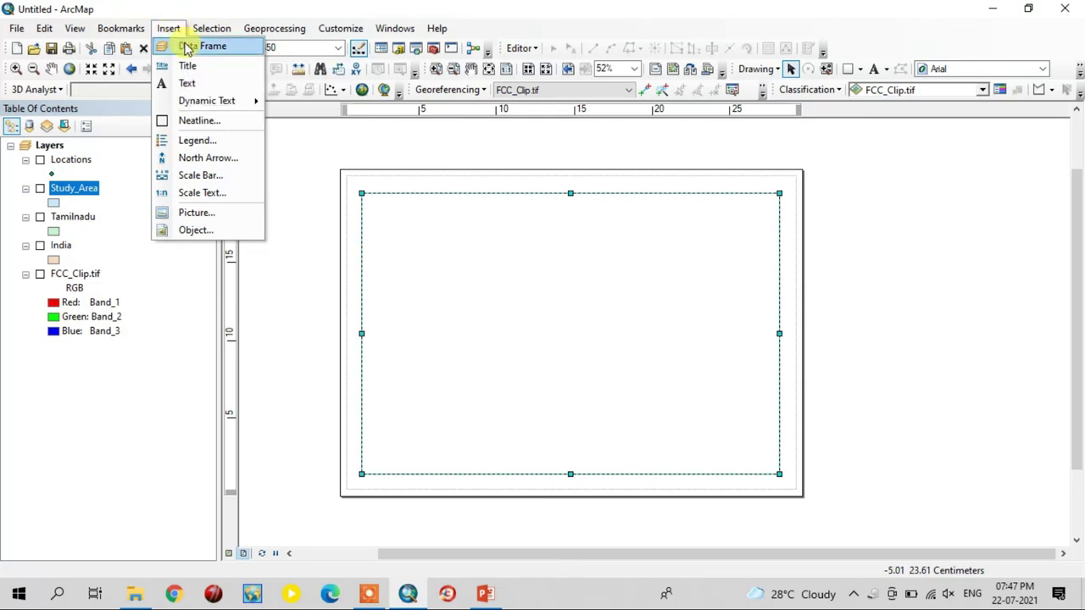
{"action": "left_click", "coordinate": [188, 46]}
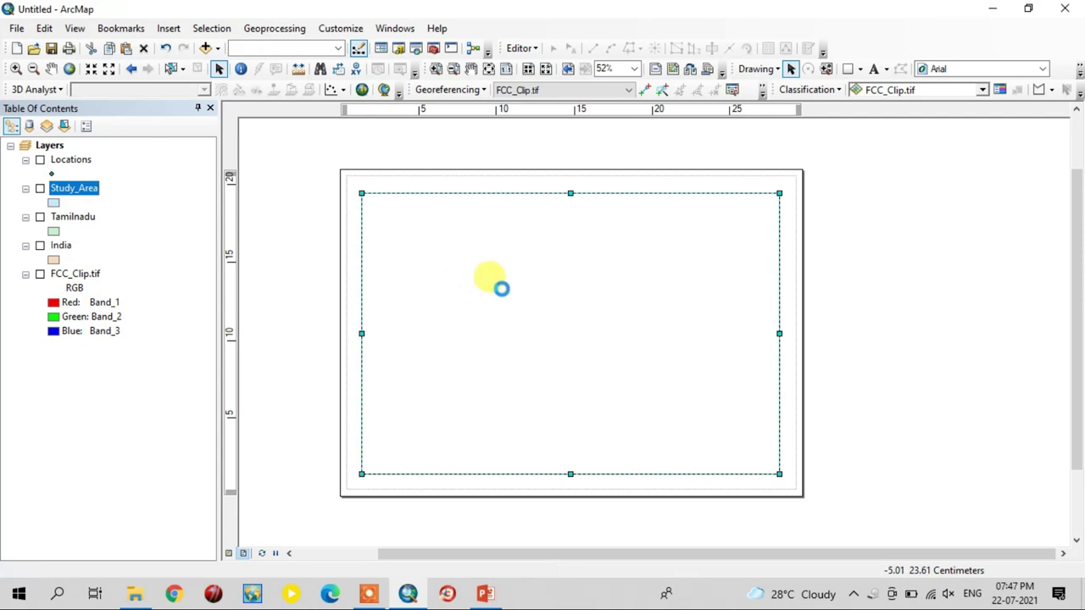
{"action": "left_click_drag", "start_coordinate": [476, 252], "coordinate": [483, 250]}
{"action": "left_click_drag", "start_coordinate": [585, 262], "coordinate": [512, 261]}
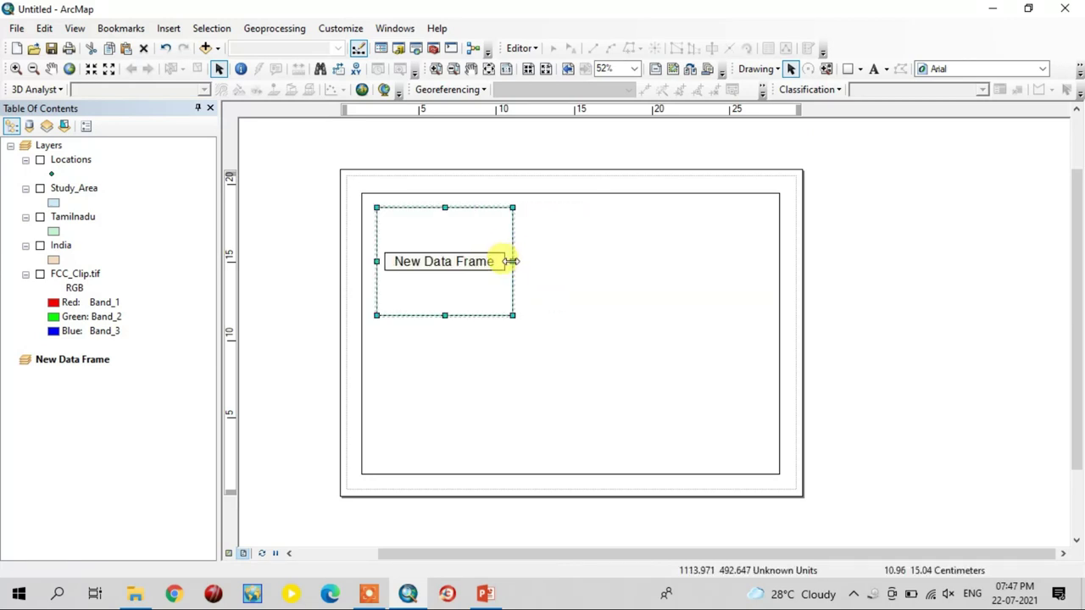
{"action": "left_click", "coordinate": [494, 148]}
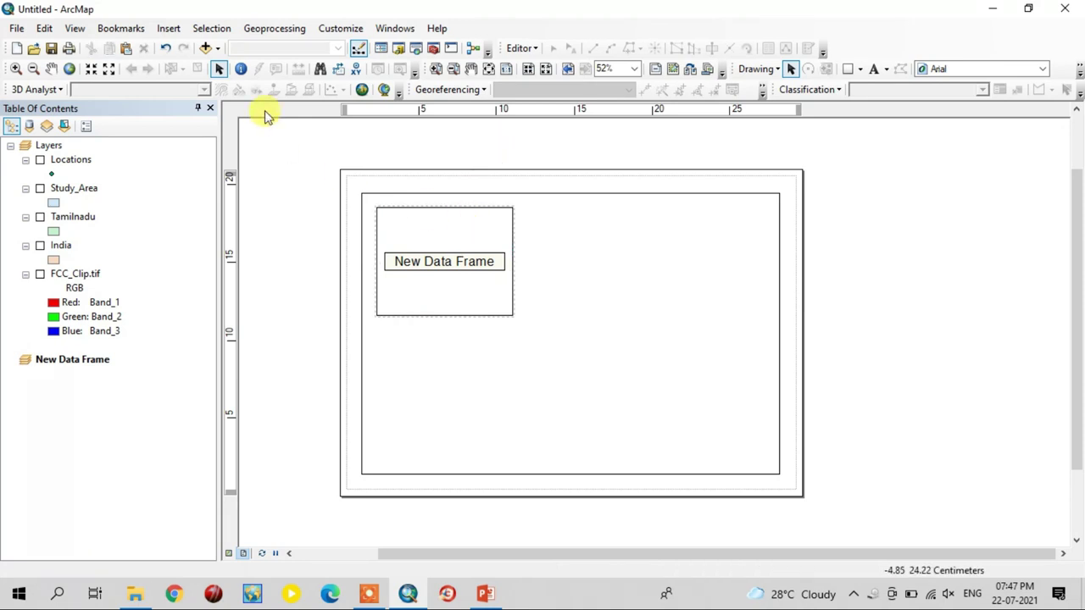
Insert a second data frame and place it, narrowed, below the first one
{"action": "left_click", "coordinate": [169, 27]}
{"action": "left_click", "coordinate": [197, 44]}
{"action": "left_click_drag", "start_coordinate": [593, 317], "coordinate": [431, 382]}
{"action": "left_click_drag", "start_coordinate": [594, 392], "coordinate": [515, 394]}
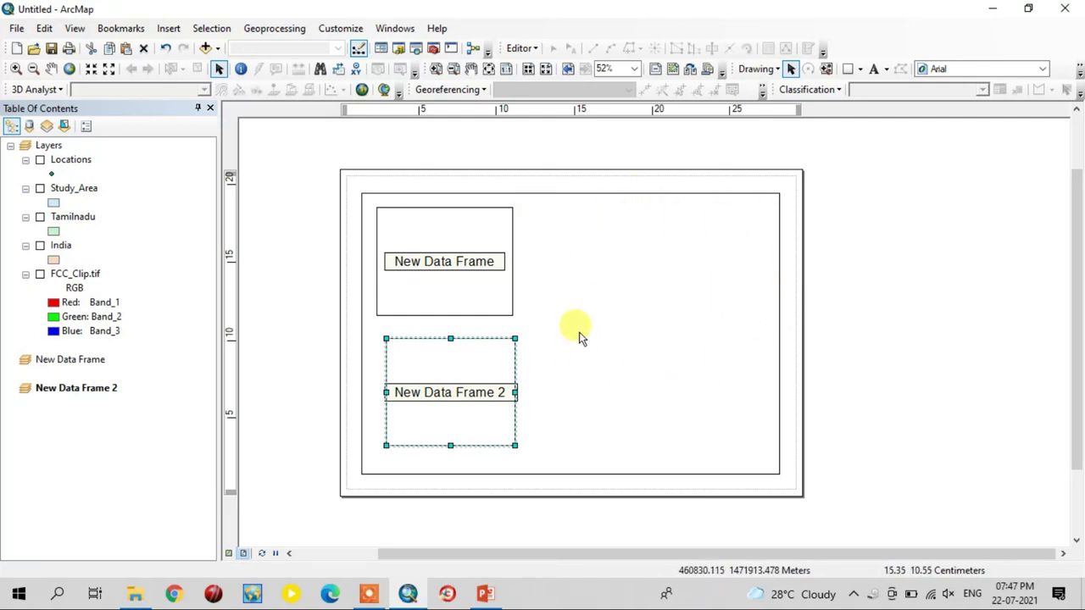
Set New Data Frame's width to 9 cm in its Size and Position properties
{"action": "left_click", "coordinate": [445, 298]}
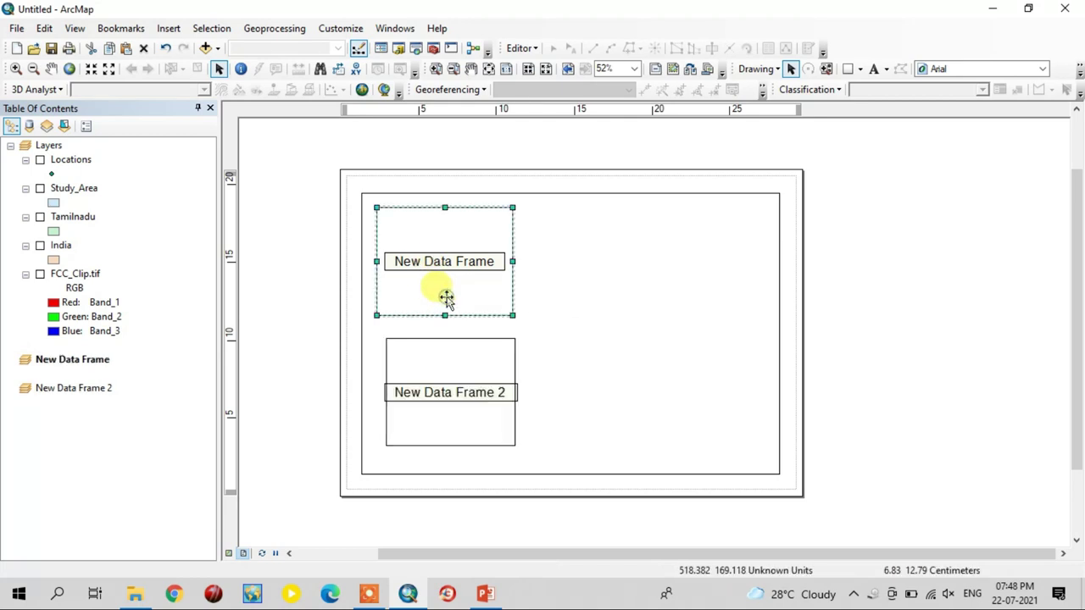
{"action": "right_click", "coordinate": [436, 286]}
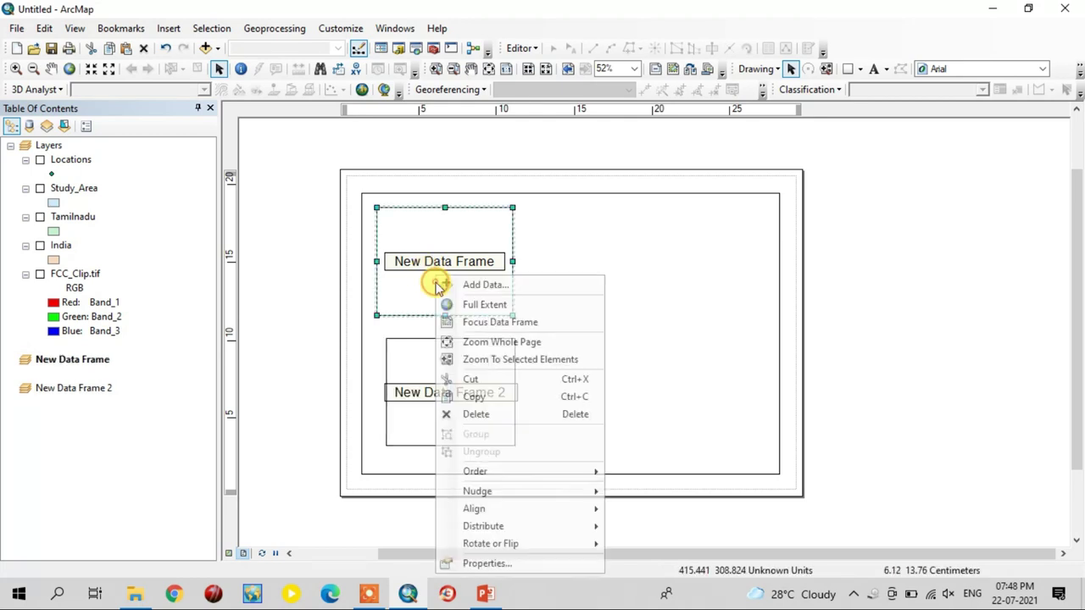
{"action": "left_click", "coordinate": [533, 562]}
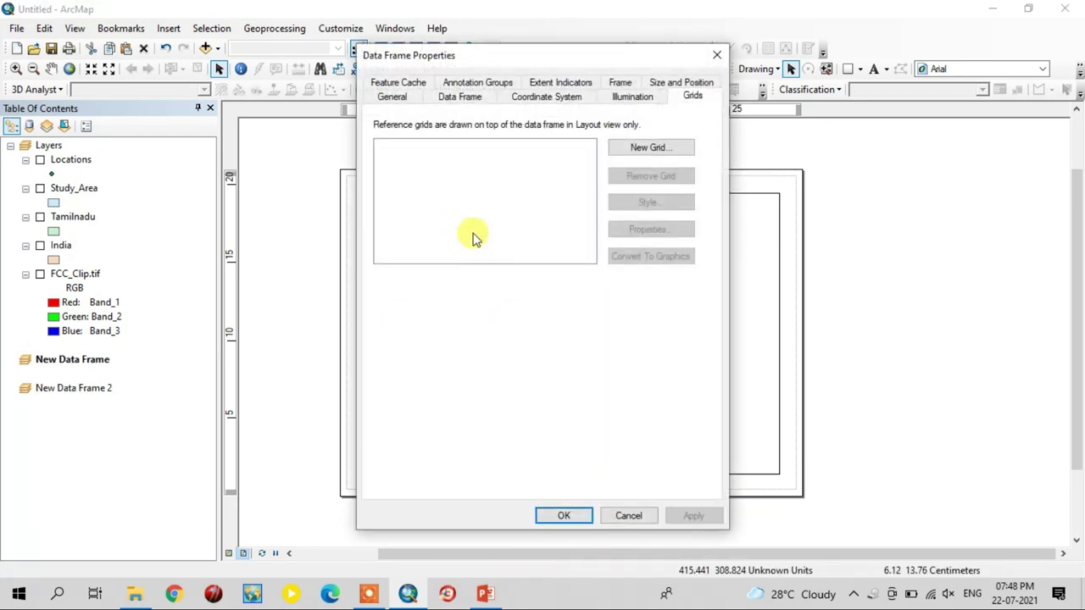
{"action": "left_click", "coordinate": [688, 82]}
{"action": "left_click_drag", "start_coordinate": [582, 134], "coordinate": [621, 136]}
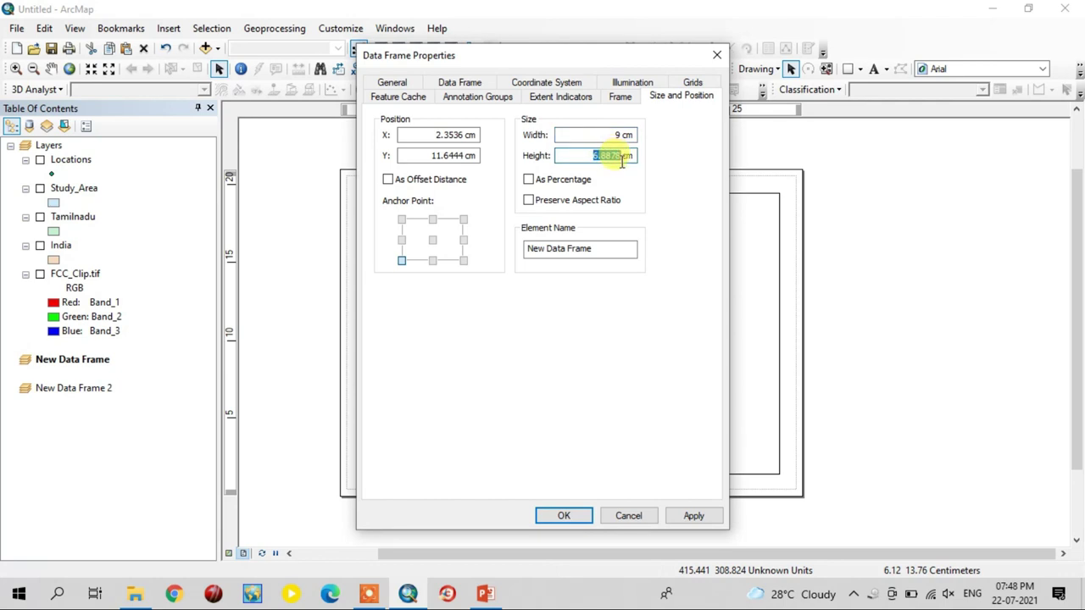
{"action": "left_click", "coordinate": [566, 517]}
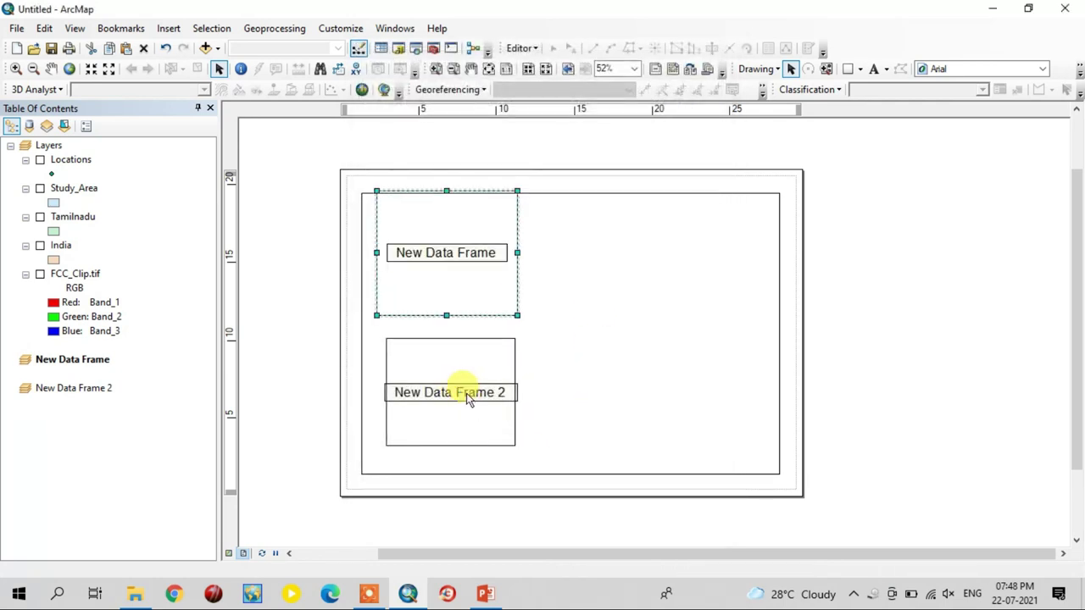
Resize New Data Frame 2 to 9 cm wide by 8 cm tall
{"action": "left_click", "coordinate": [469, 394]}
{"action": "right_click", "coordinate": [471, 389]}
{"action": "left_click", "coordinate": [525, 373]}
{"action": "left_click_drag", "start_coordinate": [586, 135], "coordinate": [623, 136]}
{"action": "type", "text": "9"}
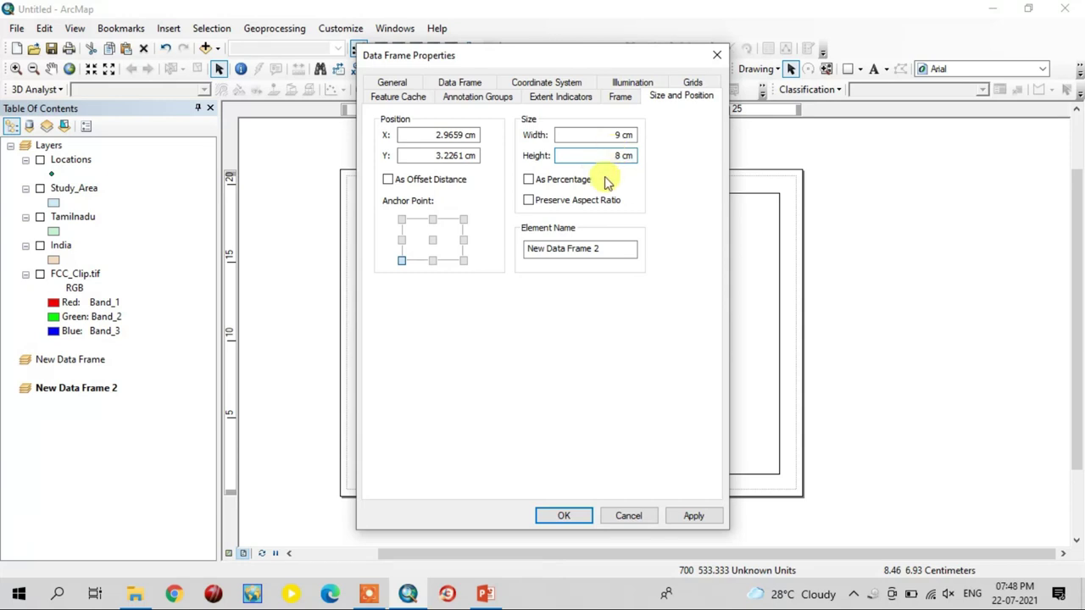
{"action": "left_click", "coordinate": [565, 516]}
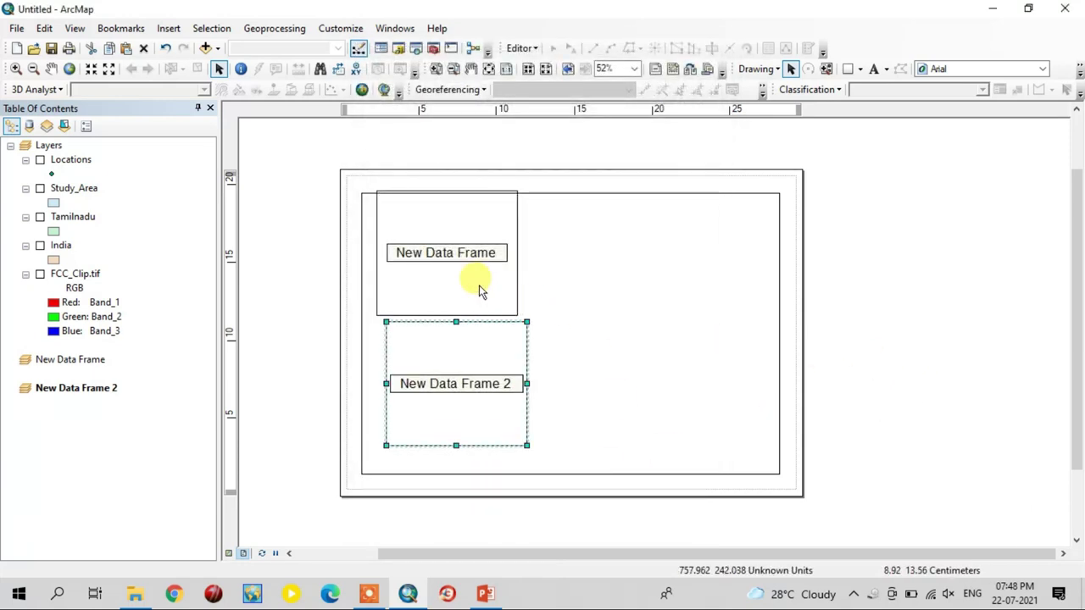
Nudge both inset frames down so New Data Frame 2 sits directly beneath New Data Frame
{"action": "left_click", "coordinate": [456, 270]}
{"action": "left_click_drag", "start_coordinate": [440, 242], "coordinate": [444, 260]}
{"action": "left_click", "coordinate": [450, 375]}
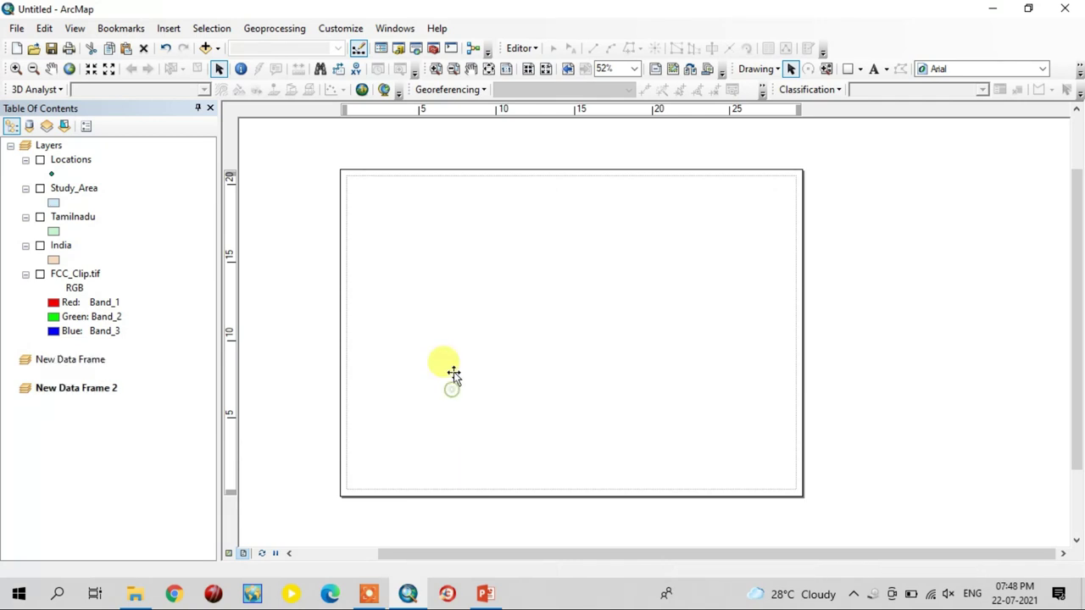
{"action": "mouse_move", "coordinate": [449, 367]}
{"action": "left_mouse_down"}
{"action": "mouse_move", "coordinate": [444, 398]}
{"action": "mouse_move", "coordinate": [446, 387]}
{"action": "left_mouse_up"}
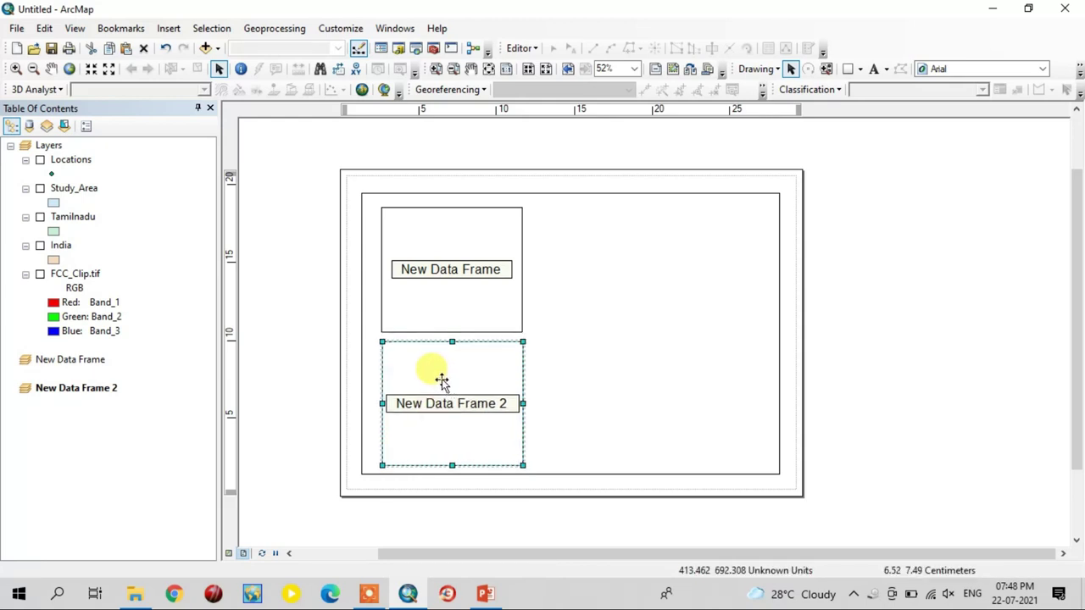
{"action": "left_click", "coordinate": [280, 325]}
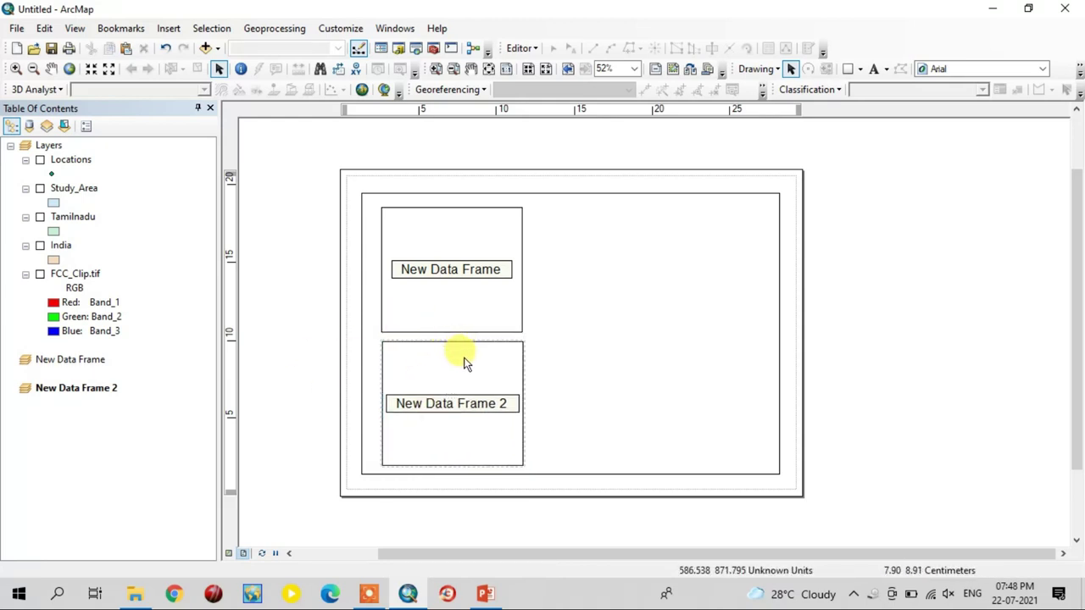
{"action": "left_click", "coordinate": [649, 292]}
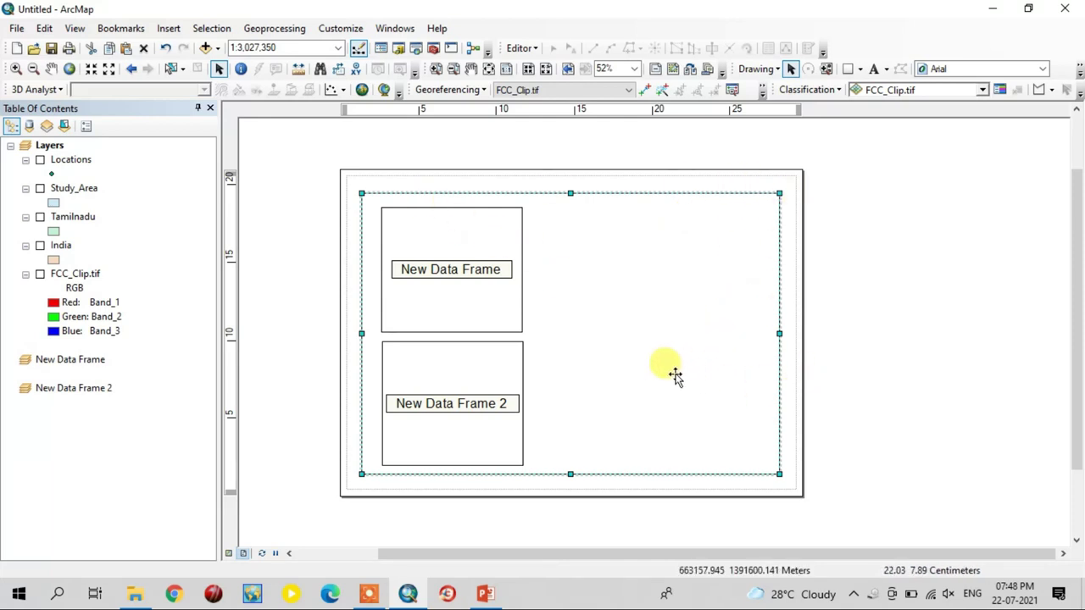
Give the main data frame a Lt Blue background in its Frame properties
{"action": "right_click", "coordinate": [716, 288]}
{"action": "left_click", "coordinate": [783, 289]}
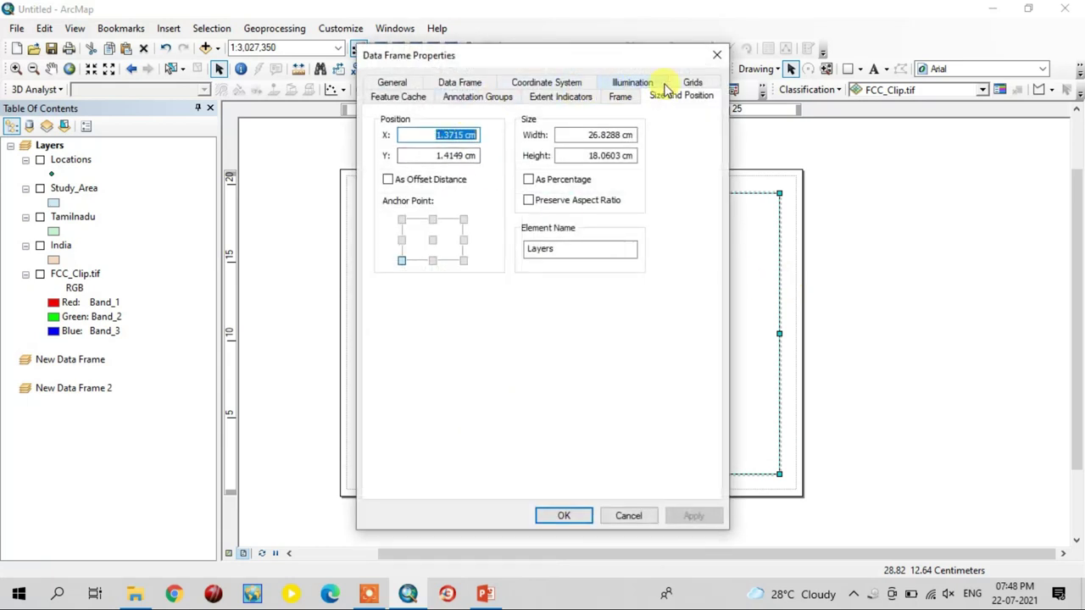
{"action": "left_click", "coordinate": [621, 97]}
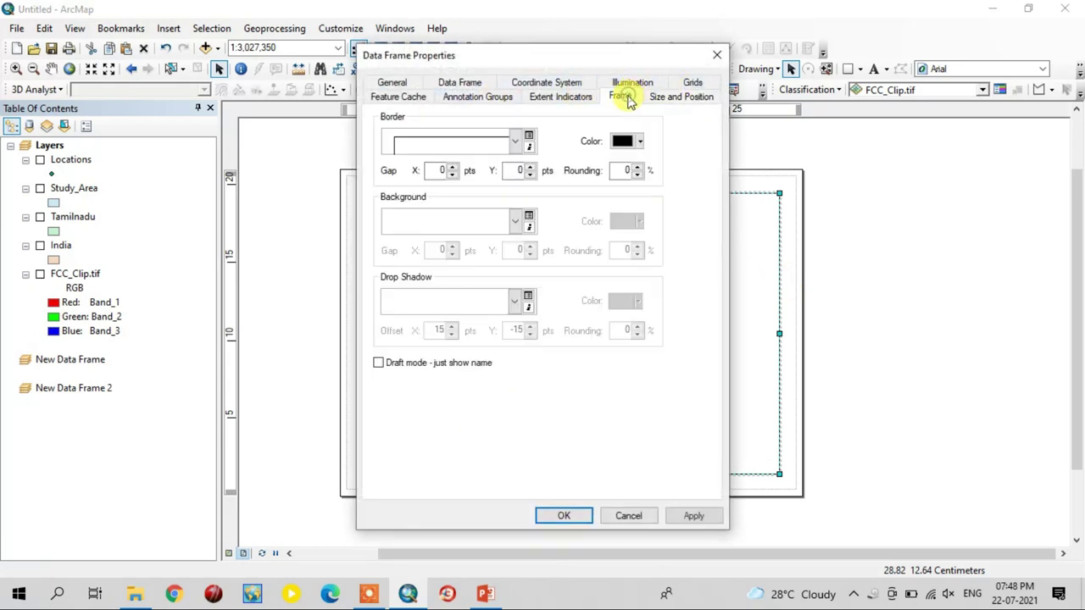
{"action": "left_click", "coordinate": [514, 222]}
{"action": "left_click", "coordinate": [519, 268]}
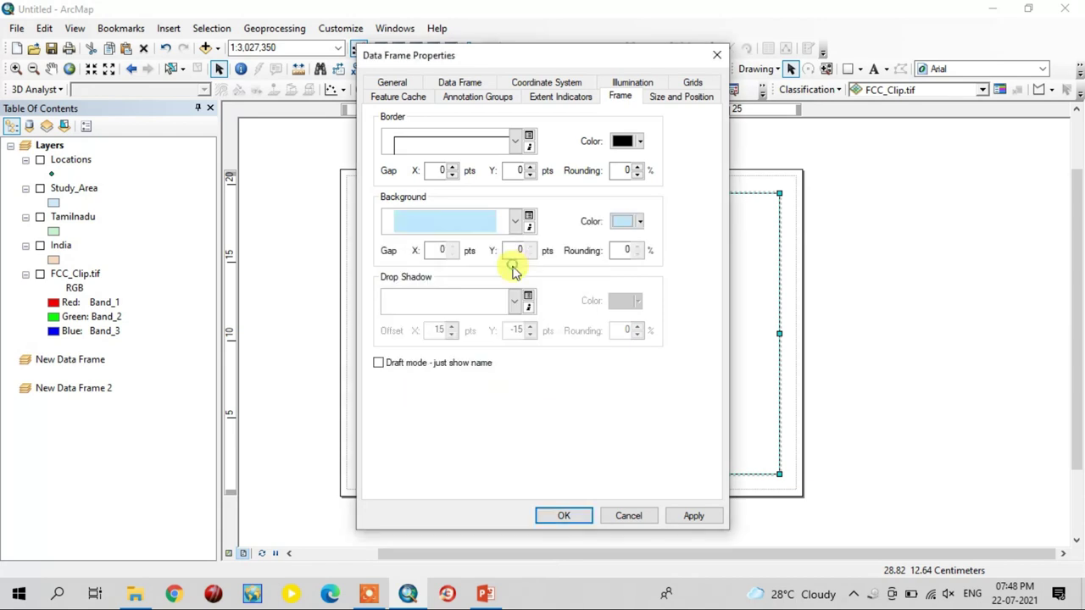
{"action": "left_click", "coordinate": [566, 518]}
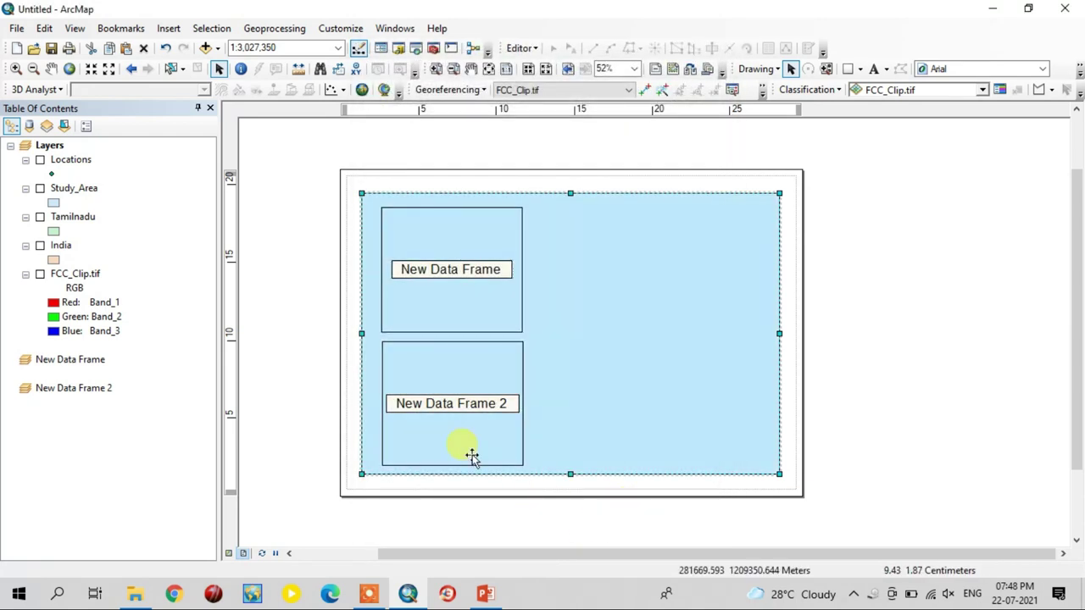
Change the main data frame's background back to White
{"action": "right_click", "coordinate": [673, 290]}
{"action": "left_click", "coordinate": [700, 288]}
{"action": "left_click", "coordinate": [516, 225]}
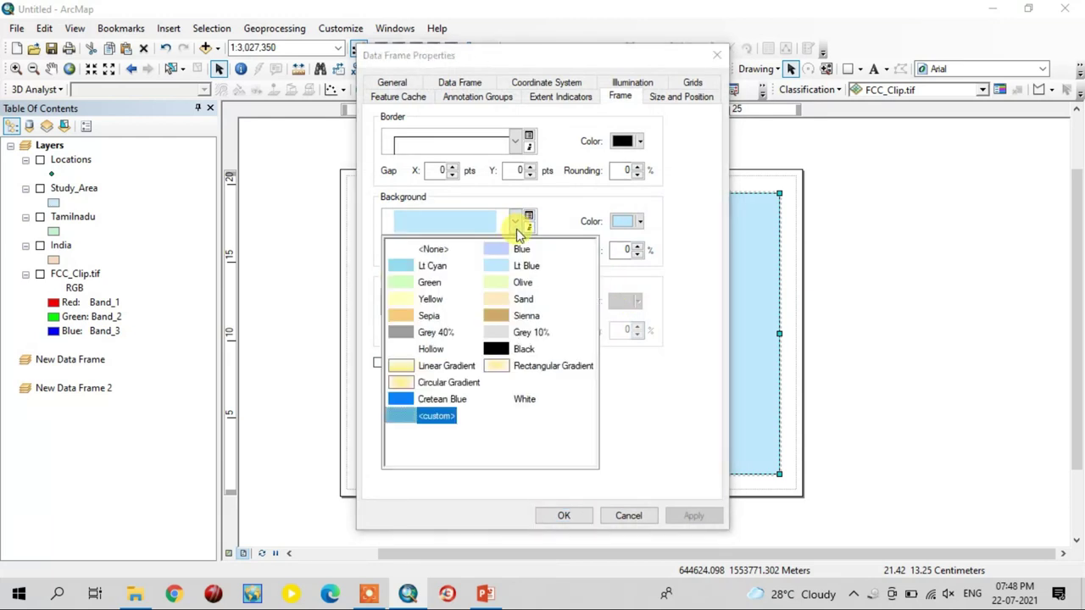
{"action": "left_click", "coordinate": [527, 400]}
{"action": "left_click", "coordinate": [563, 516]}
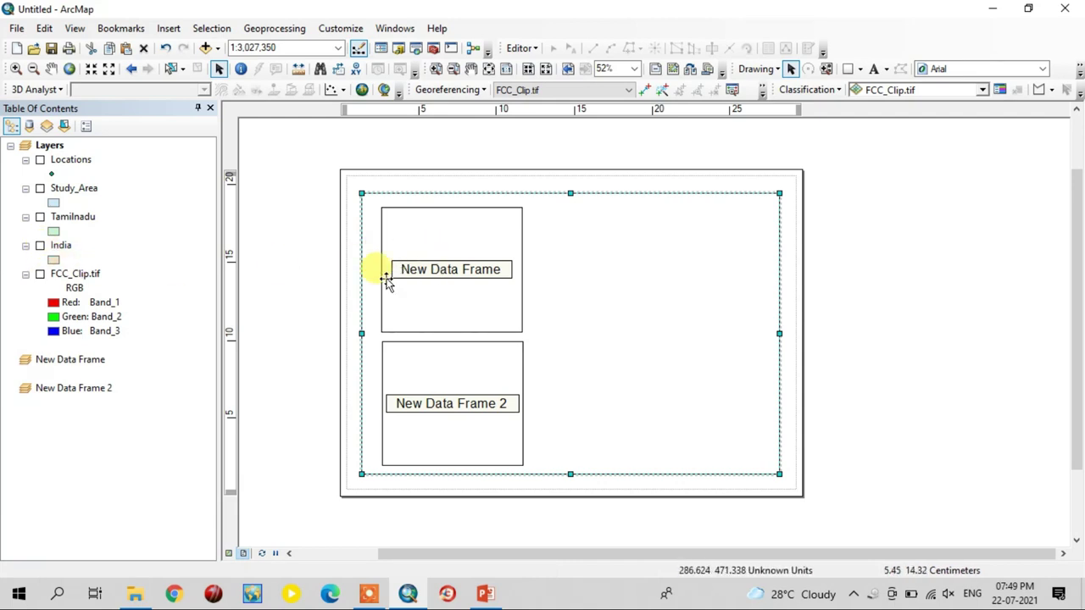
Move India into New Data Frame and Tamilnadu into New Data Frame 2, turning both on
{"action": "left_click", "coordinate": [40, 246]}
{"action": "left_click_drag", "start_coordinate": [61, 254], "coordinate": [55, 365]}
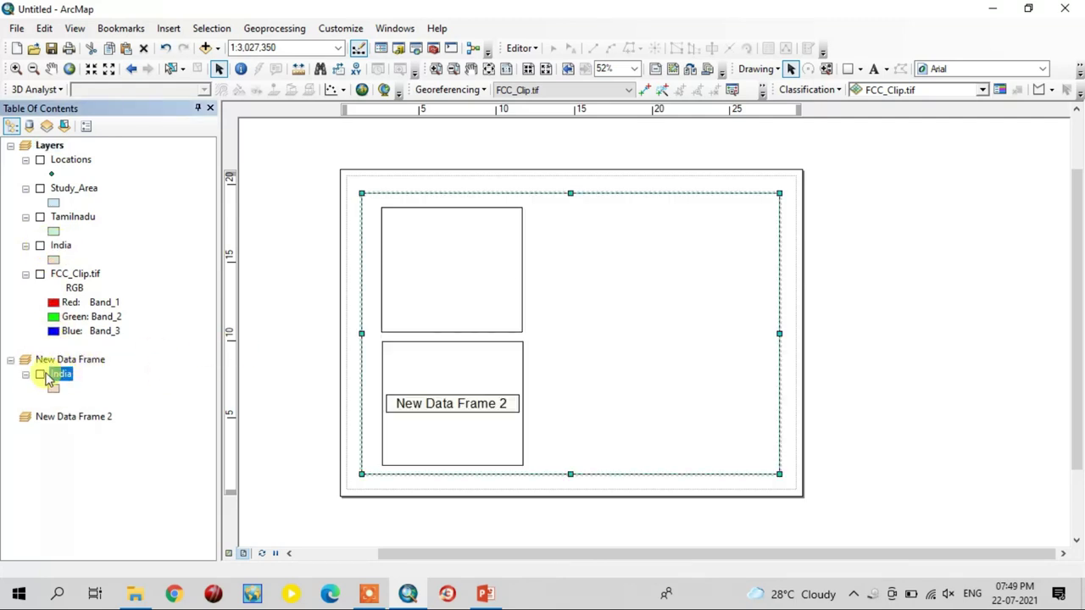
{"action": "left_click", "coordinate": [40, 375]}
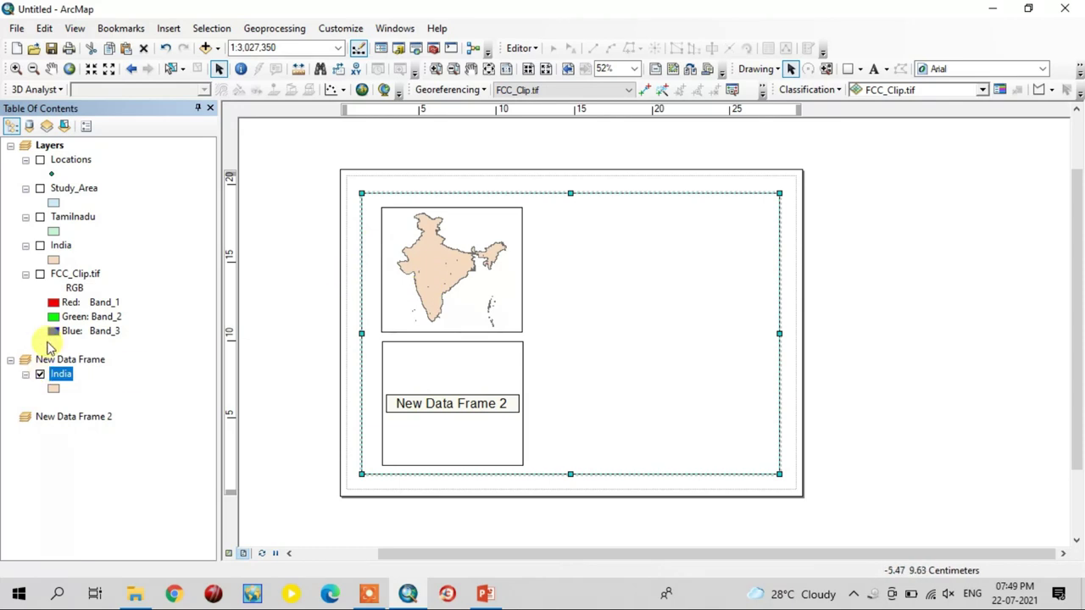
{"action": "left_click_drag", "start_coordinate": [68, 220], "coordinate": [84, 444]}
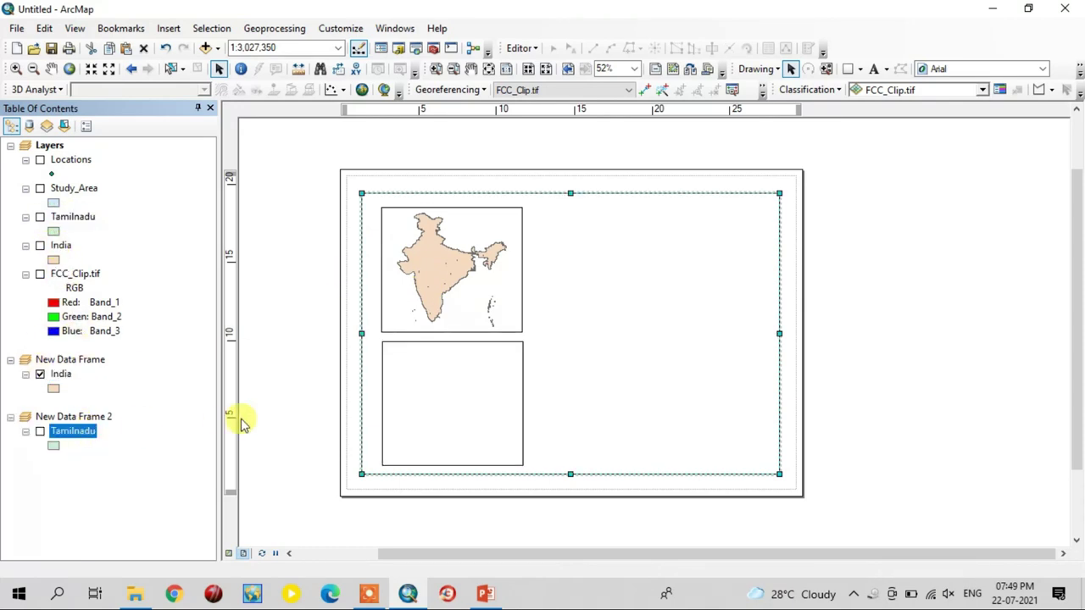
{"action": "left_click", "coordinate": [39, 432]}
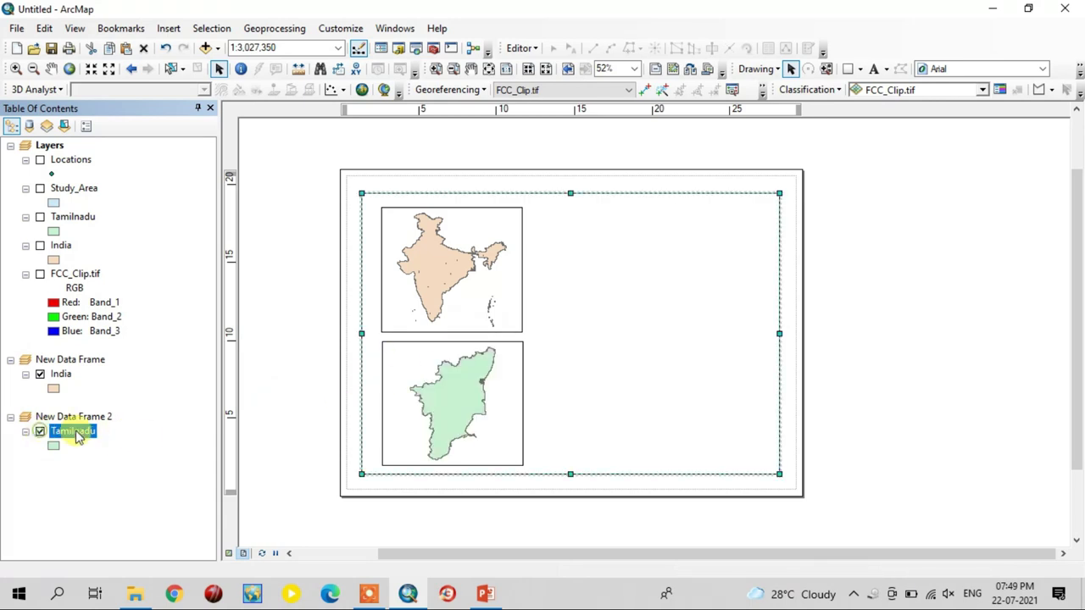
{"action": "left_click", "coordinate": [56, 389]}
Give India an orange fill with no outline
{"action": "left_click", "coordinate": [667, 268]}
{"action": "left_click", "coordinate": [656, 241]}
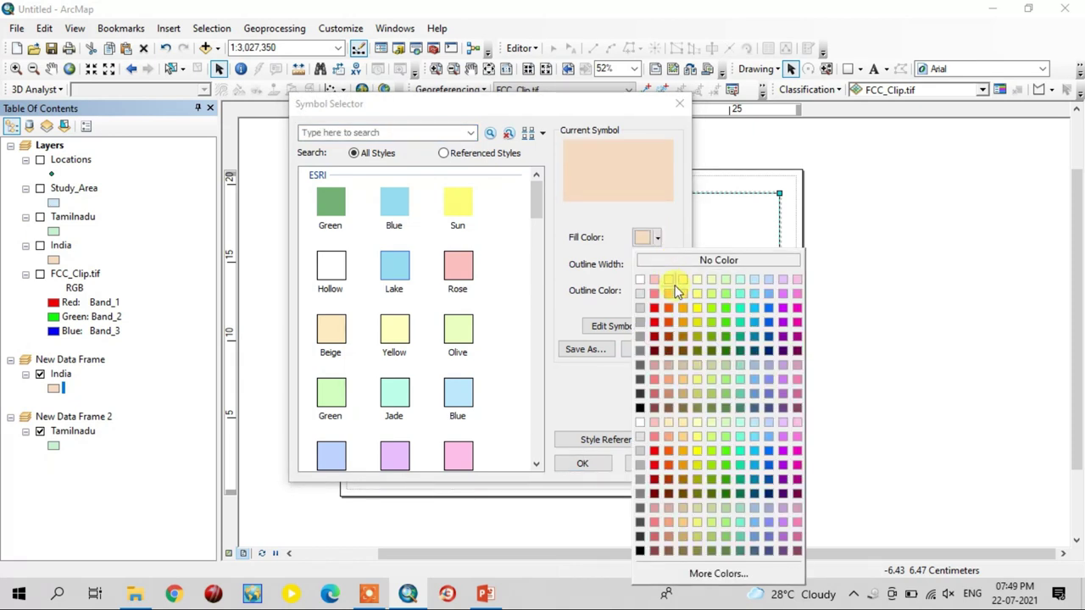
{"action": "left_click", "coordinate": [681, 307]}
{"action": "left_click", "coordinate": [588, 461]}
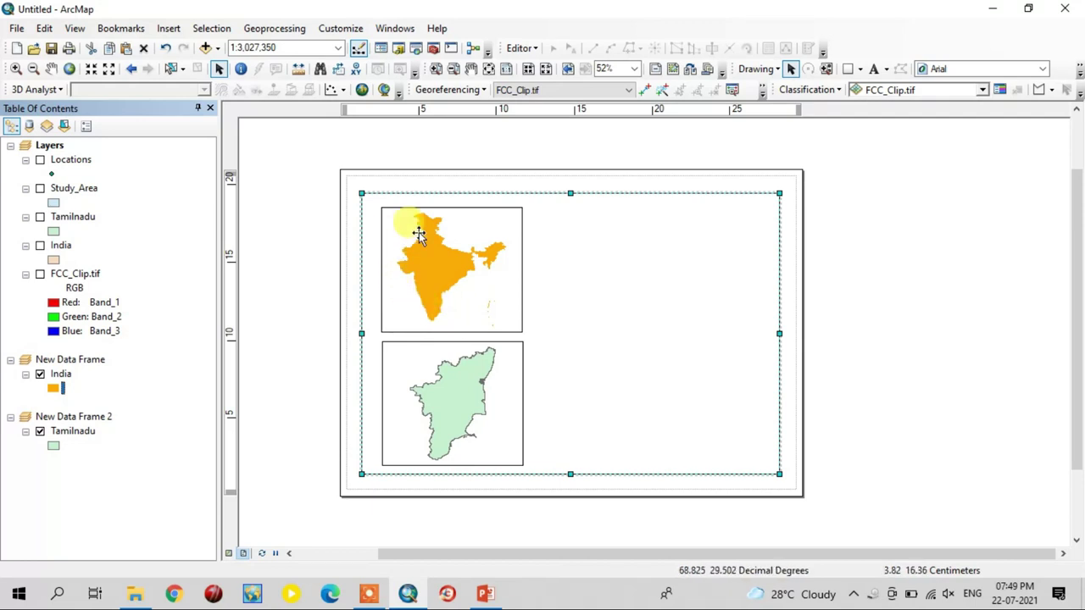
Give Tamil Nadu an Apatite Blue fill with a 0 outline
{"action": "left_click", "coordinate": [38, 428]}
{"action": "left_click", "coordinate": [53, 449]}
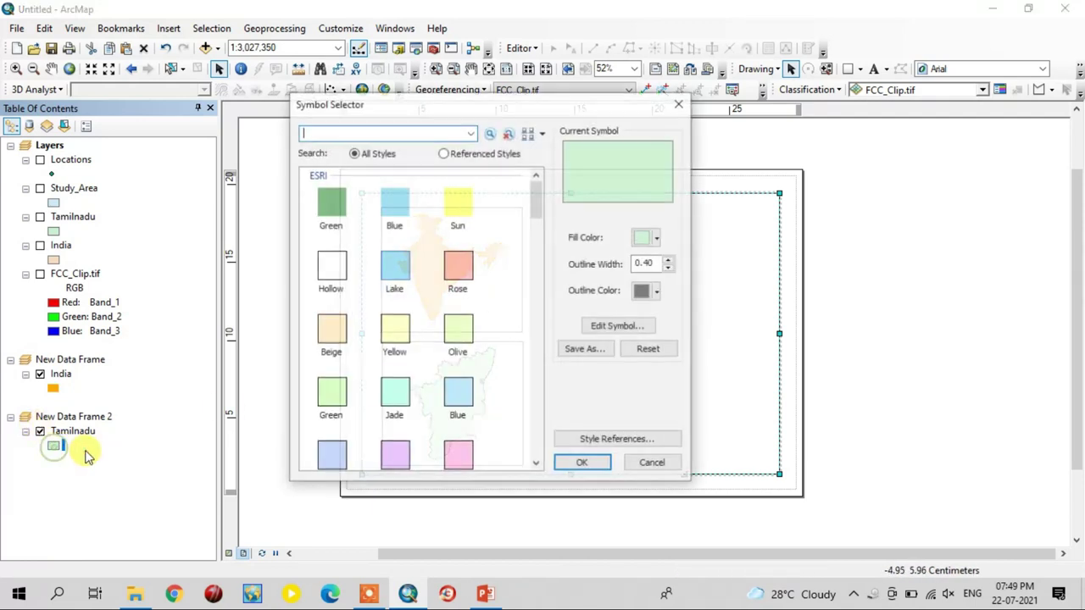
{"action": "left_click", "coordinate": [653, 238]}
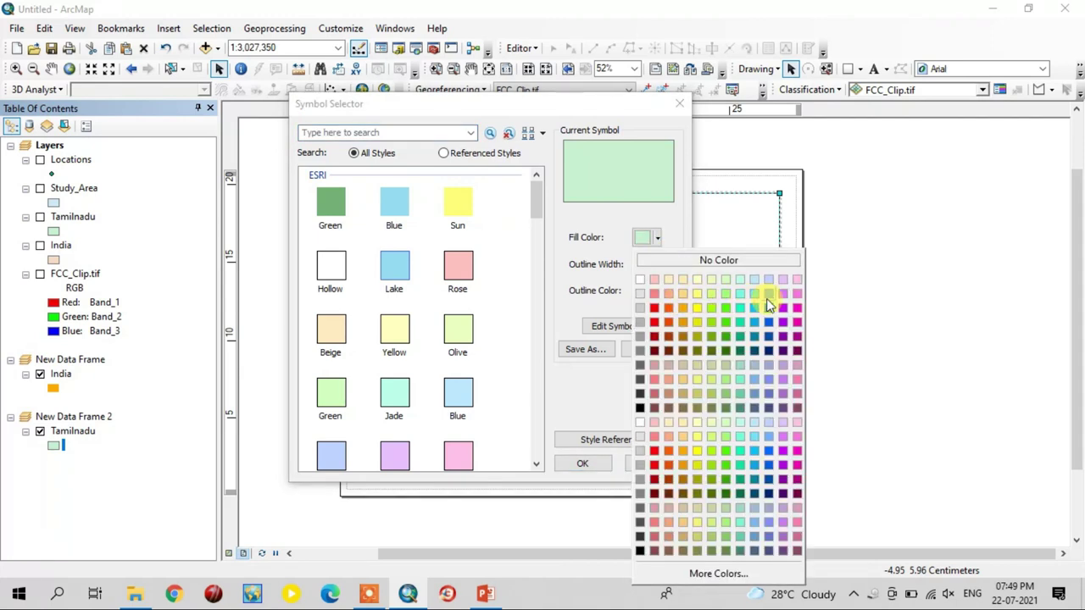
{"action": "left_click", "coordinate": [758, 300]}
{"action": "left_click", "coordinate": [669, 268]}
{"action": "left_click", "coordinate": [583, 464]}
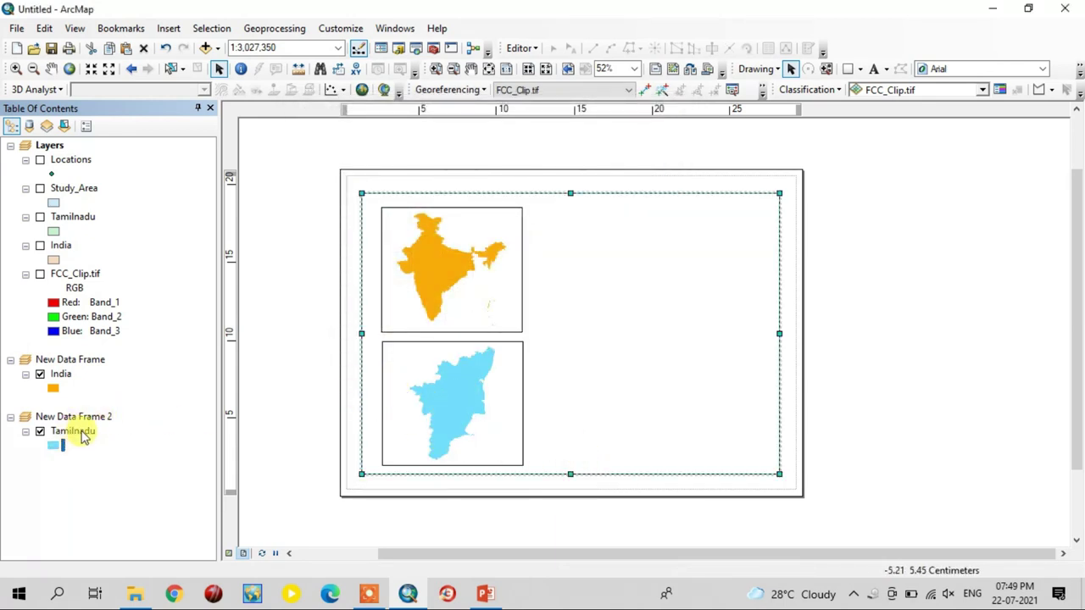
Add Tamilnadu to the India inset above India and turn on Study_Area
{"action": "left_click_drag", "start_coordinate": [76, 430], "coordinate": [68, 373]}
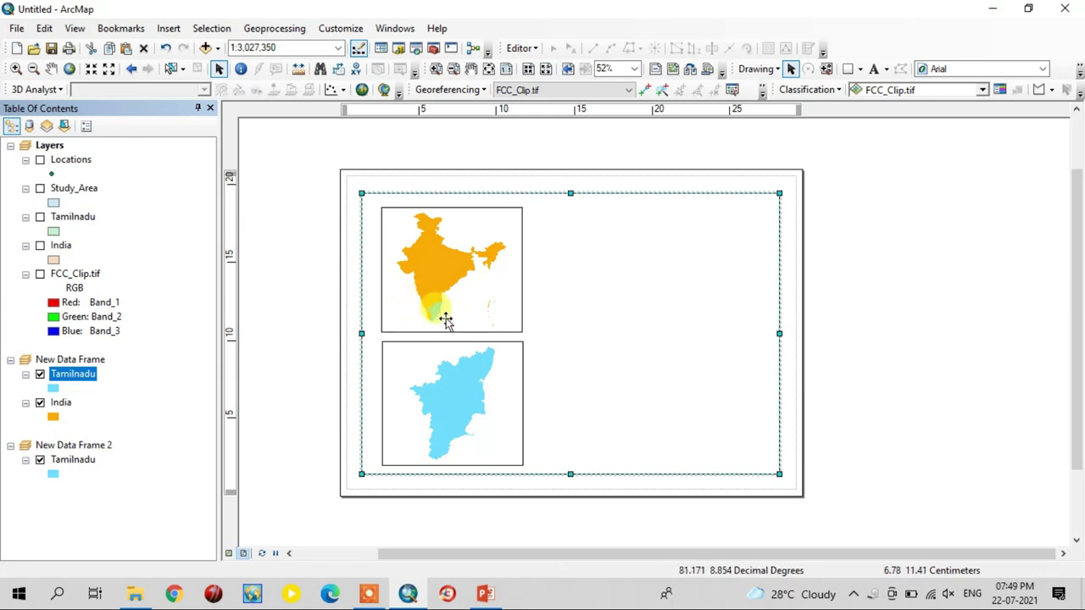
{"action": "left_click", "coordinate": [297, 273]}
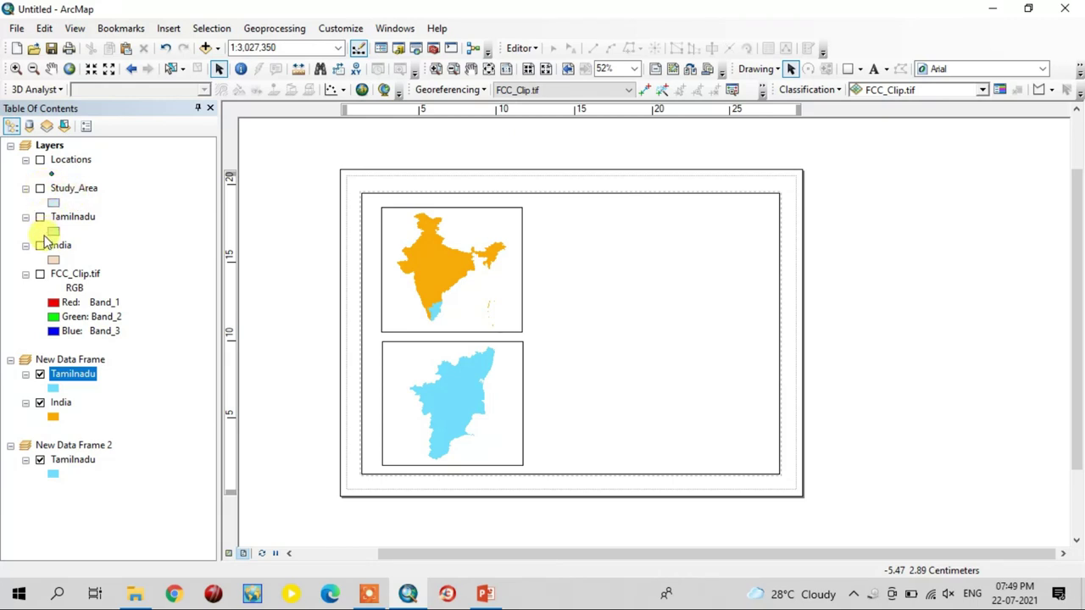
{"action": "left_click", "coordinate": [39, 189]}
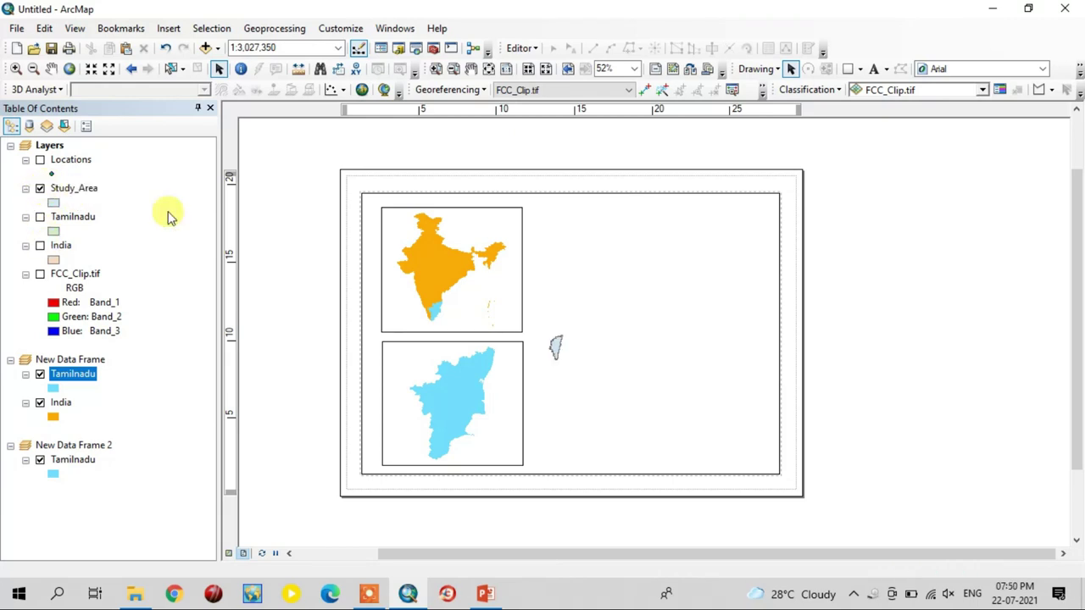
Zoom the main frame onto the study area to 1:300,000 and pan it into the centre
{"action": "left_click", "coordinate": [16, 69]}
{"action": "left_click_drag", "start_coordinate": [528, 307], "coordinate": [579, 385]}
{"action": "left_click_drag", "start_coordinate": [565, 339], "coordinate": [636, 382]}
{"action": "key", "text": "Escape"}
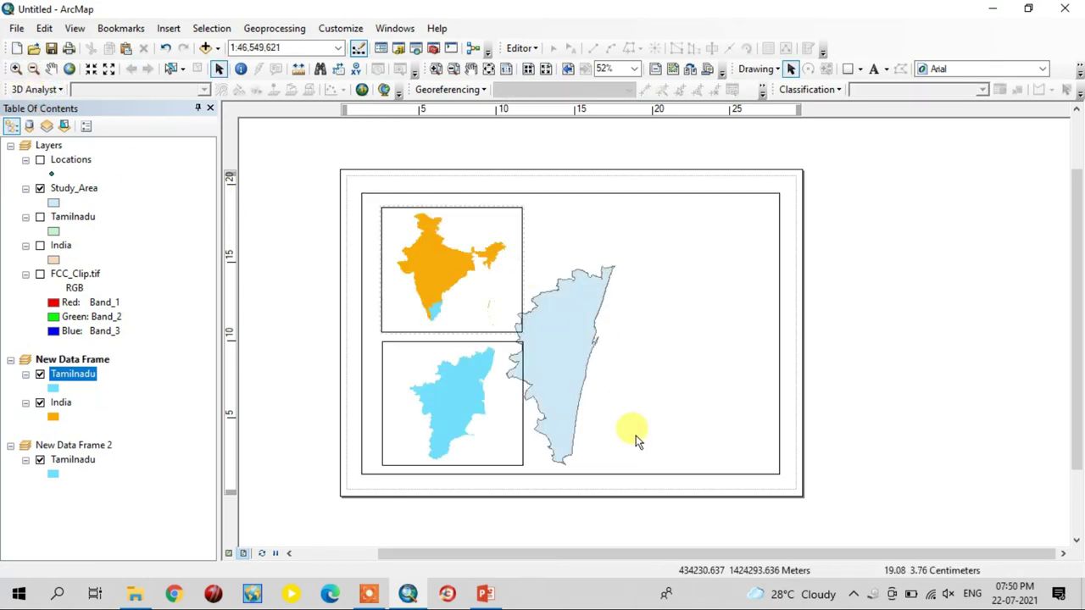
{"action": "left_click", "coordinate": [573, 356]}
{"action": "left_click", "coordinate": [15, 69]}
{"action": "left_click", "coordinate": [597, 319]}
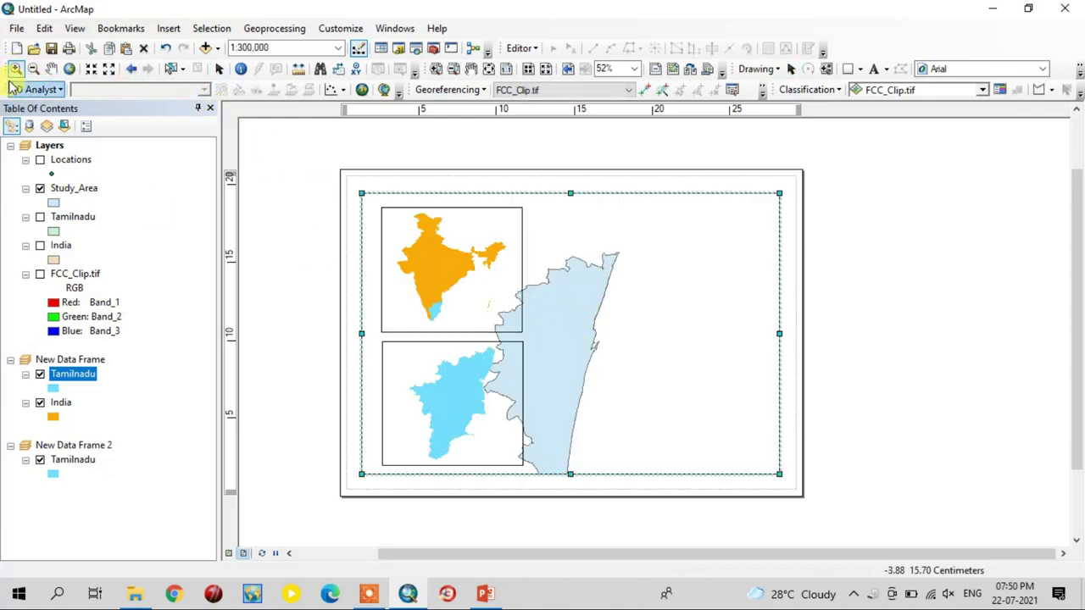
{"action": "left_click", "coordinate": [51, 69]}
{"action": "left_click_drag", "start_coordinate": [564, 317], "coordinate": [658, 281]}
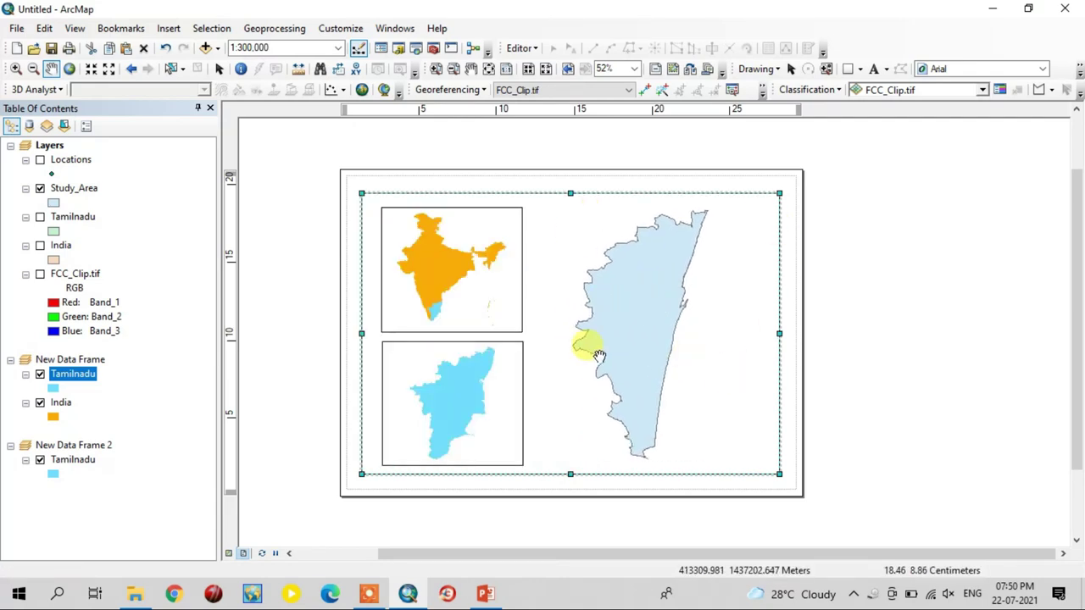
Copy the Study_Area layer and paste it into New Data Frame 2
{"action": "right_click", "coordinate": [76, 191]}
{"action": "left_click", "coordinate": [133, 196]}
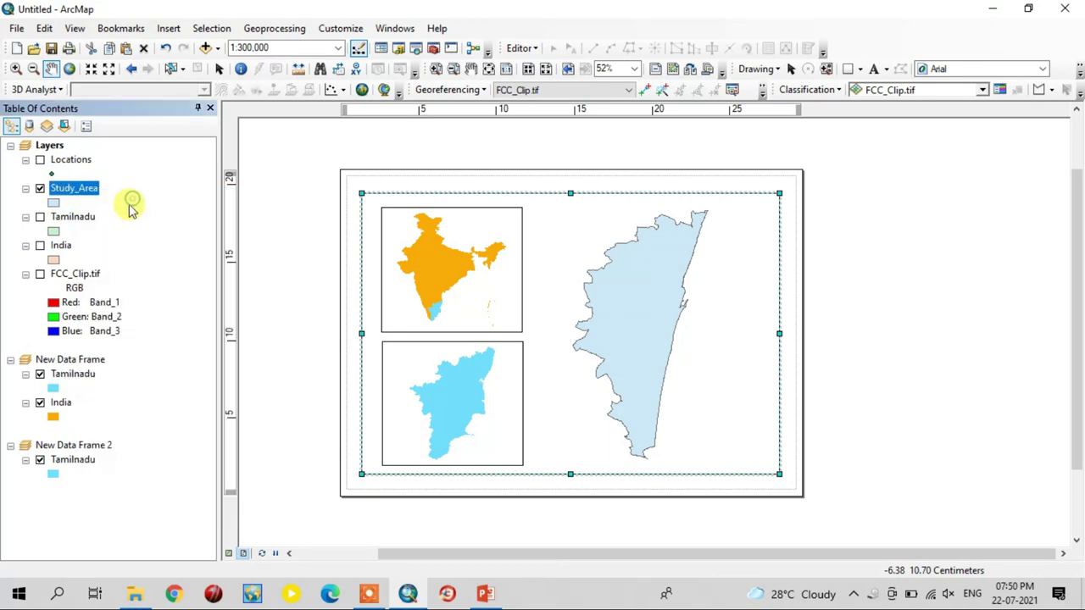
{"action": "right_click", "coordinate": [88, 191]}
{"action": "left_click", "coordinate": [116, 196]}
{"action": "left_click", "coordinate": [90, 444]}
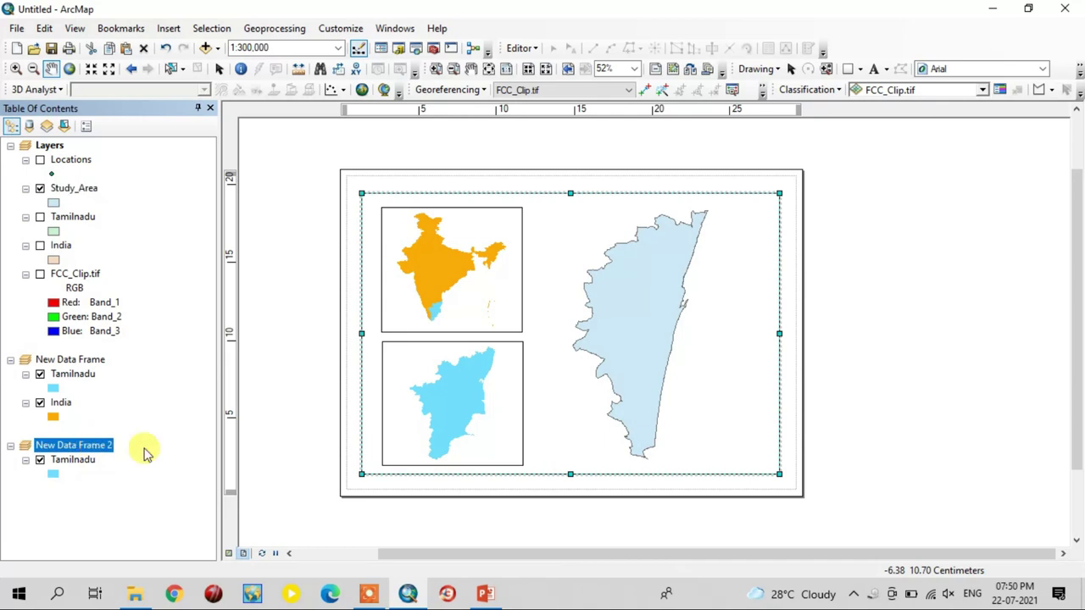
{"action": "right_click", "coordinate": [100, 447]}
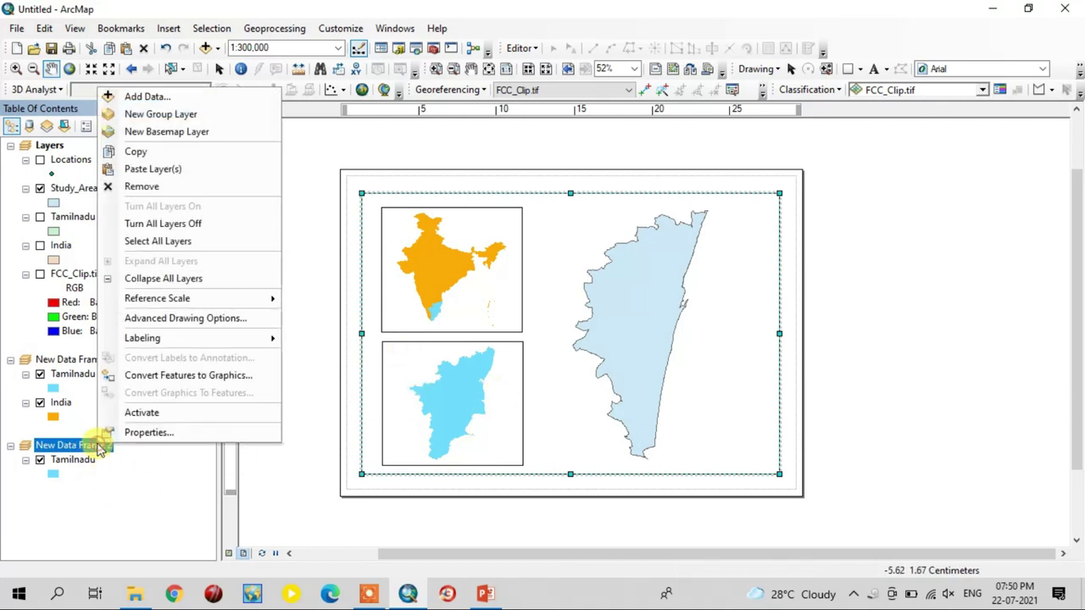
{"action": "left_click", "coordinate": [179, 170]}
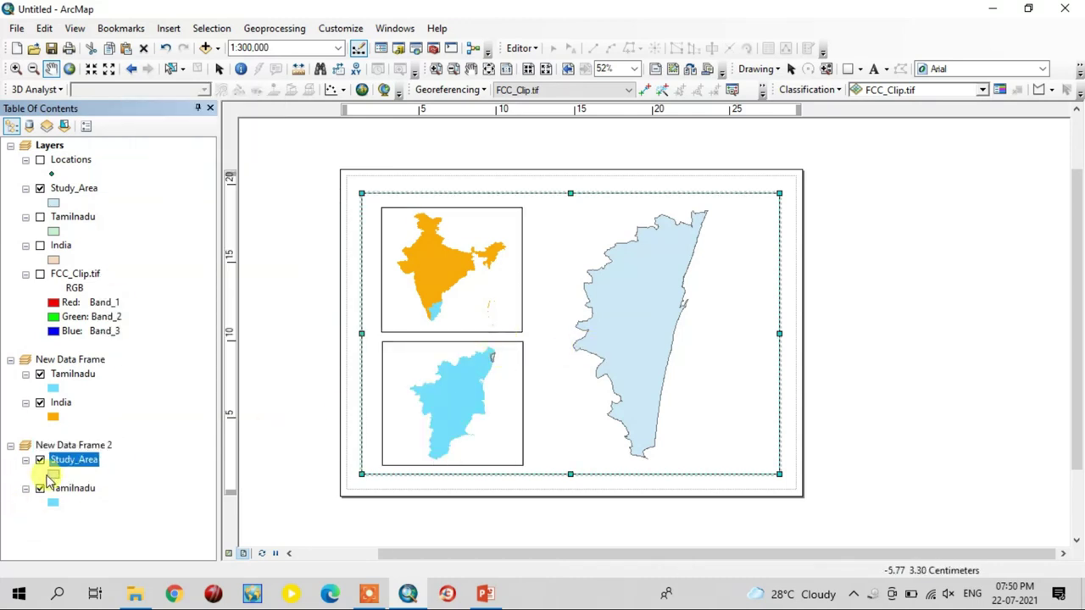
Give the pasted Study_Area a red fill and adjust its outline
{"action": "left_click", "coordinate": [54, 474]}
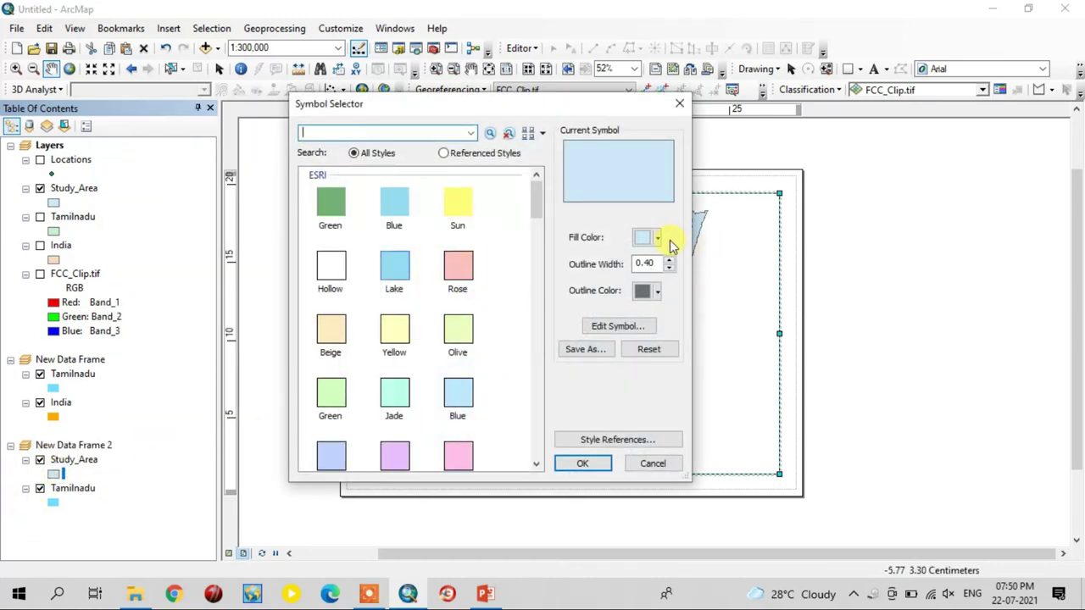
{"action": "left_click", "coordinate": [655, 238]}
{"action": "left_click", "coordinate": [653, 308]}
{"action": "left_click", "coordinate": [668, 269]}
{"action": "left_click", "coordinate": [583, 464]}
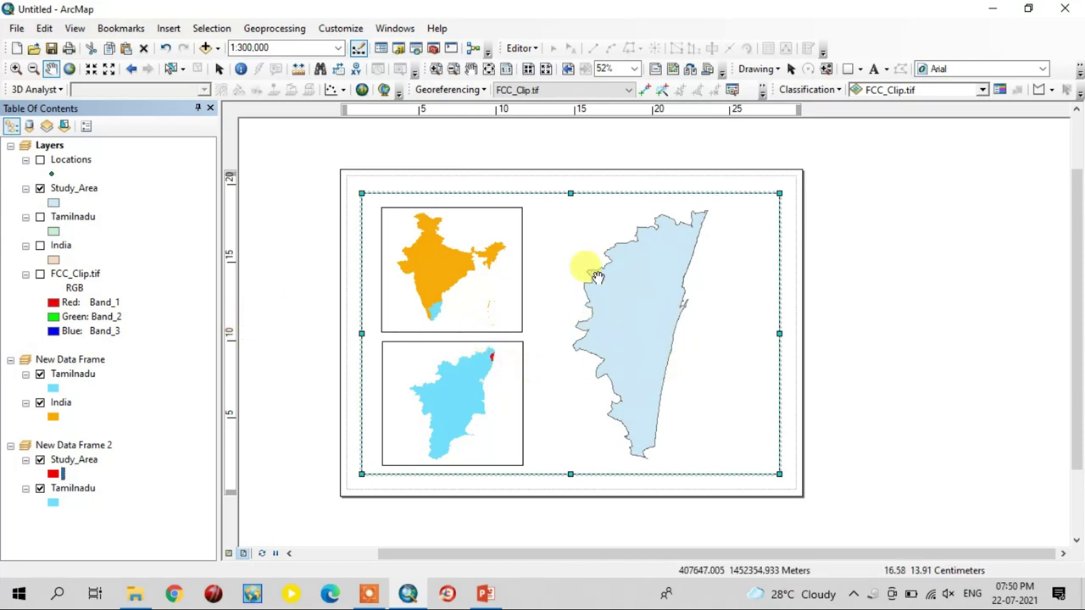
Turn on FCC_Clip.tif, hide Study_Area, and browse the Drawing toolbar shape and drawing dropdowns
{"action": "left_click", "coordinate": [40, 274]}
{"action": "left_click", "coordinate": [40, 189]}
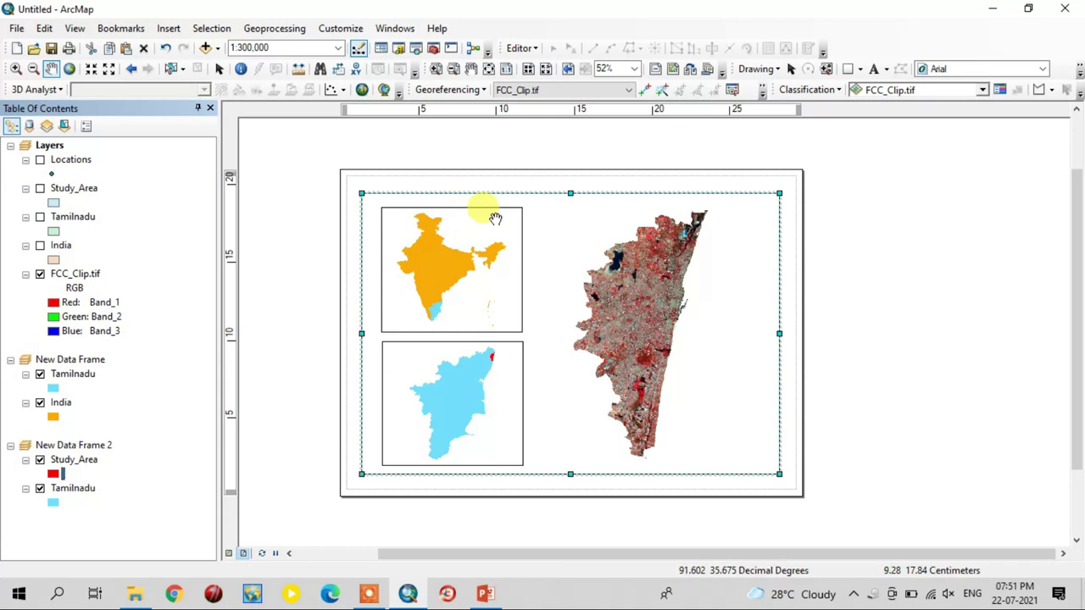
{"action": "left_click", "coordinate": [860, 69]}
{"action": "left_click", "coordinate": [860, 69]}
{"action": "left_click", "coordinate": [757, 68]}
{"action": "left_click", "coordinate": [822, 68]}
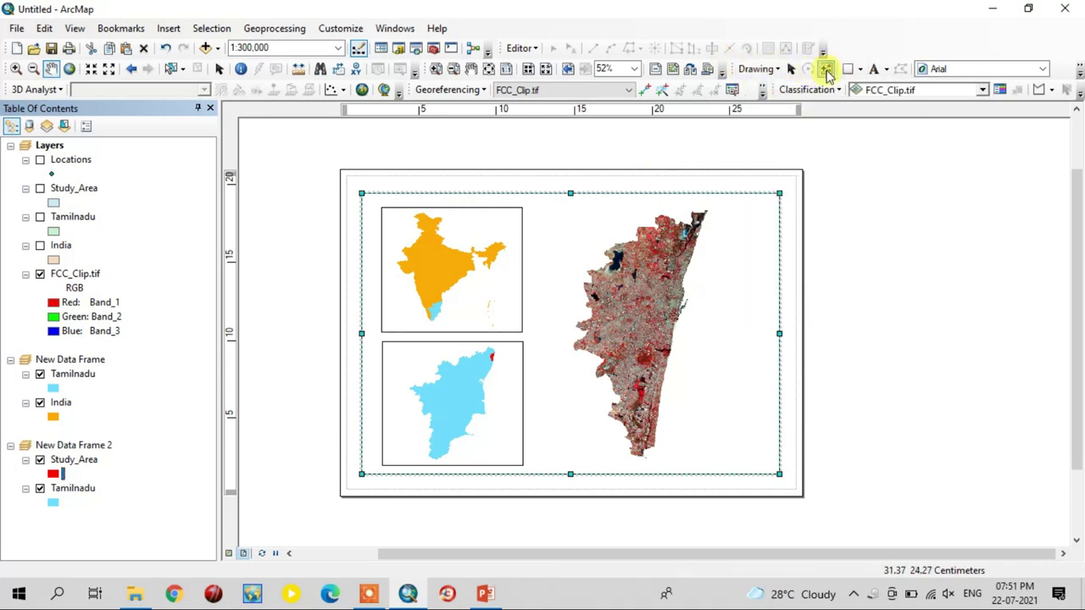
Draw a line from India's southern tip in the India inset to the Tamil Nadu inset
{"action": "left_click", "coordinate": [852, 72]}
{"action": "left_click", "coordinate": [864, 42]}
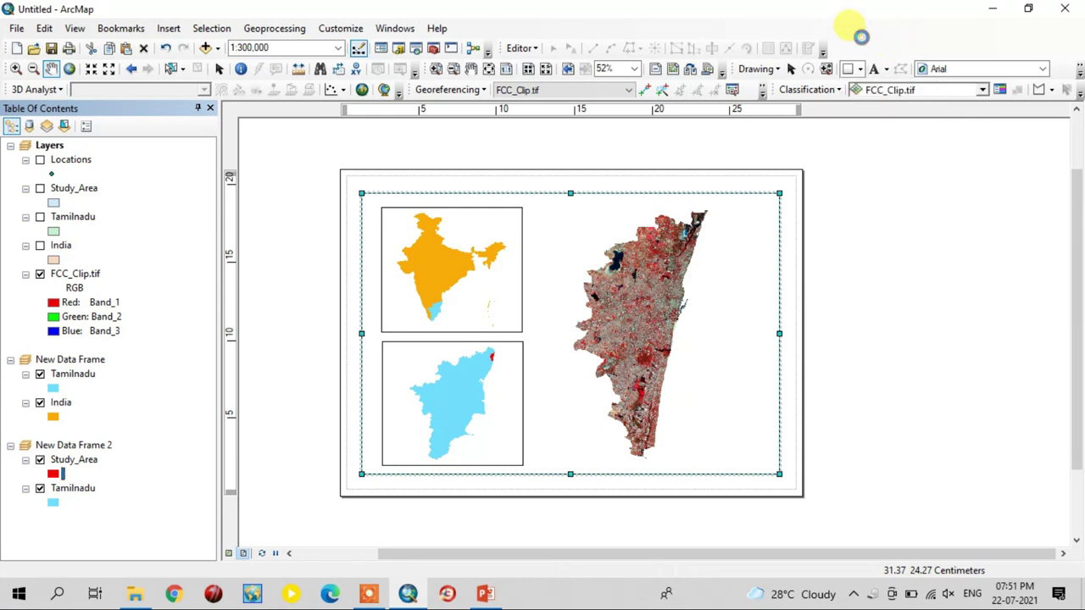
{"action": "right_click", "coordinate": [859, 42]}
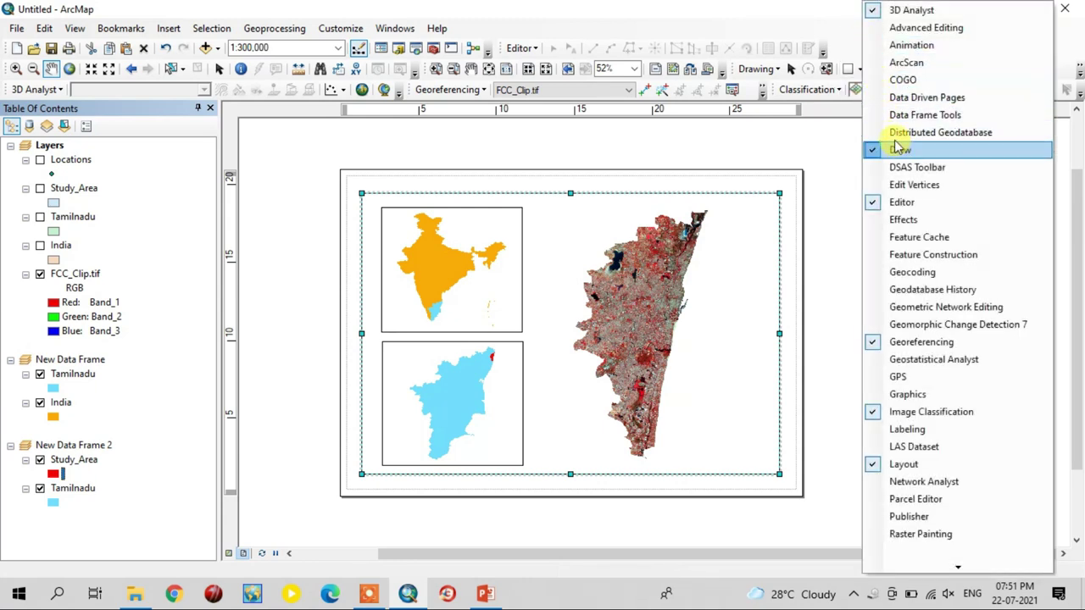
{"action": "left_click", "coordinate": [835, 42]}
{"action": "left_click", "coordinate": [859, 71]}
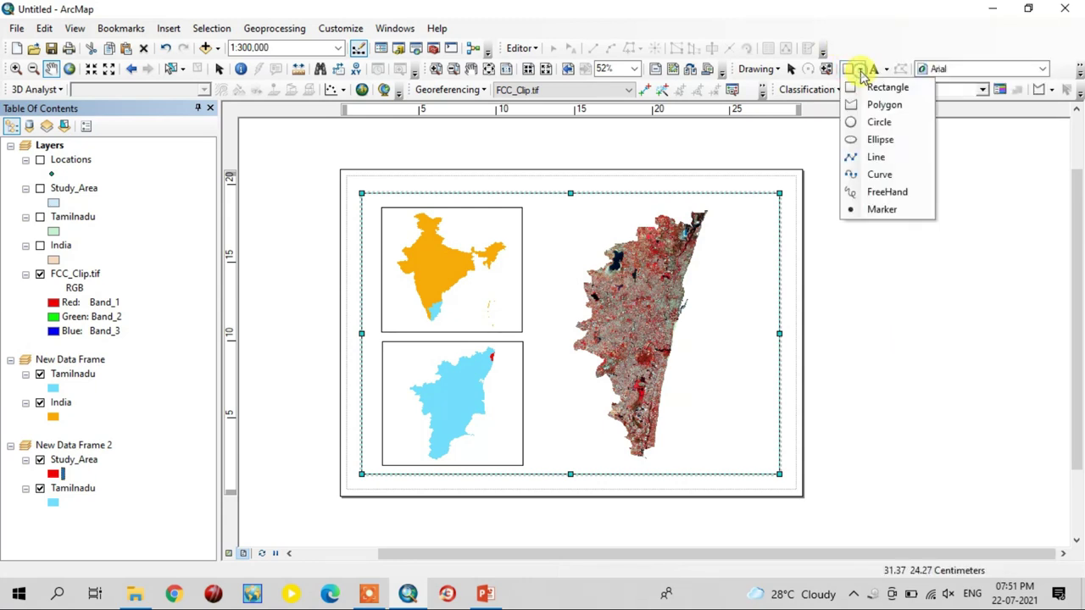
{"action": "left_click", "coordinate": [873, 157]}
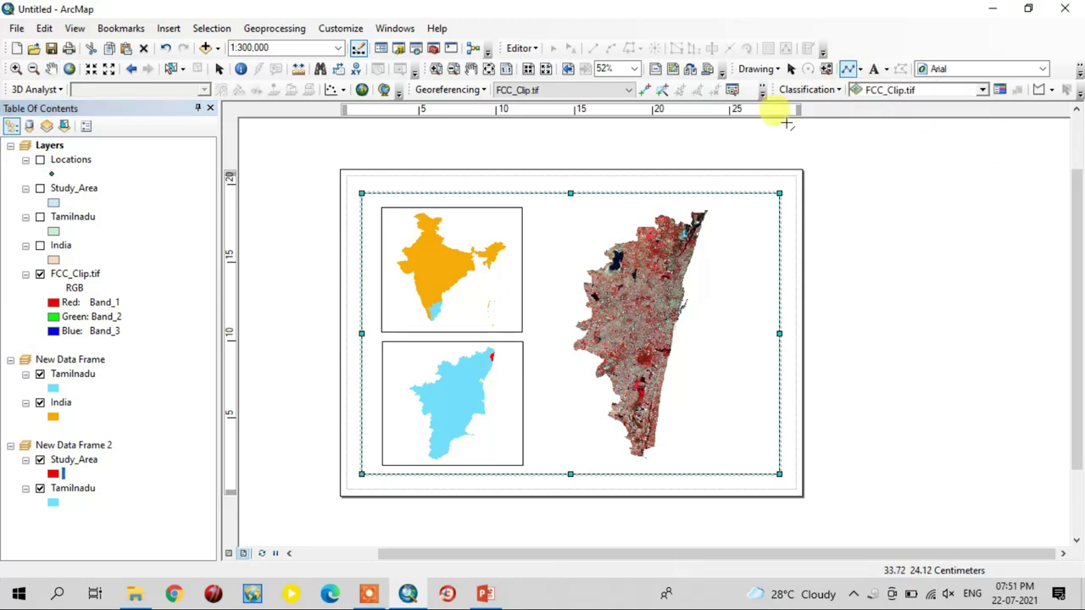
{"action": "left_click", "coordinate": [437, 313]}
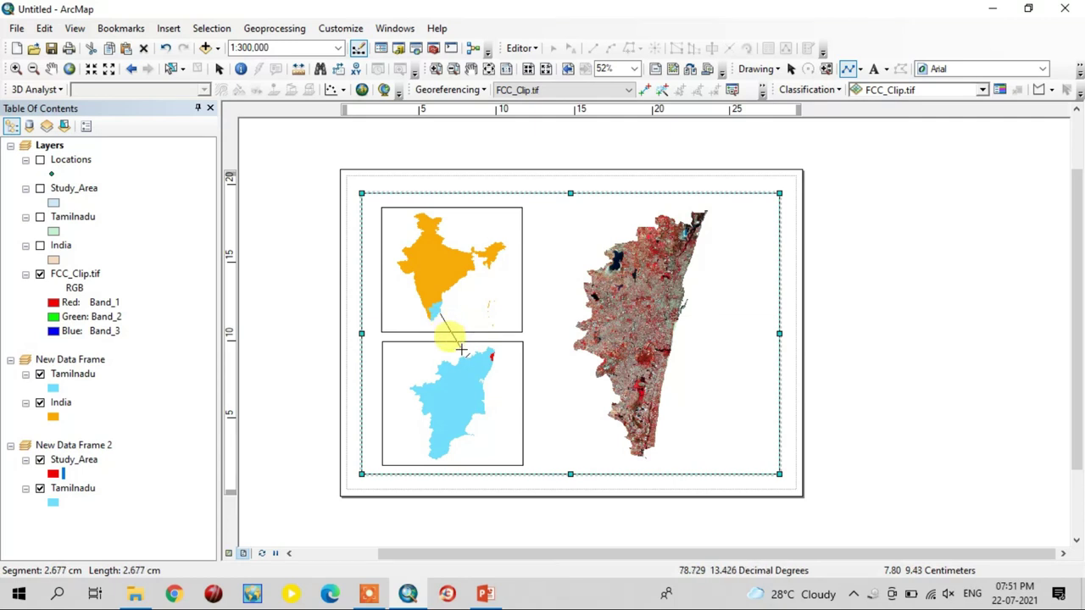
{"action": "double_click", "coordinate": [461, 349]}
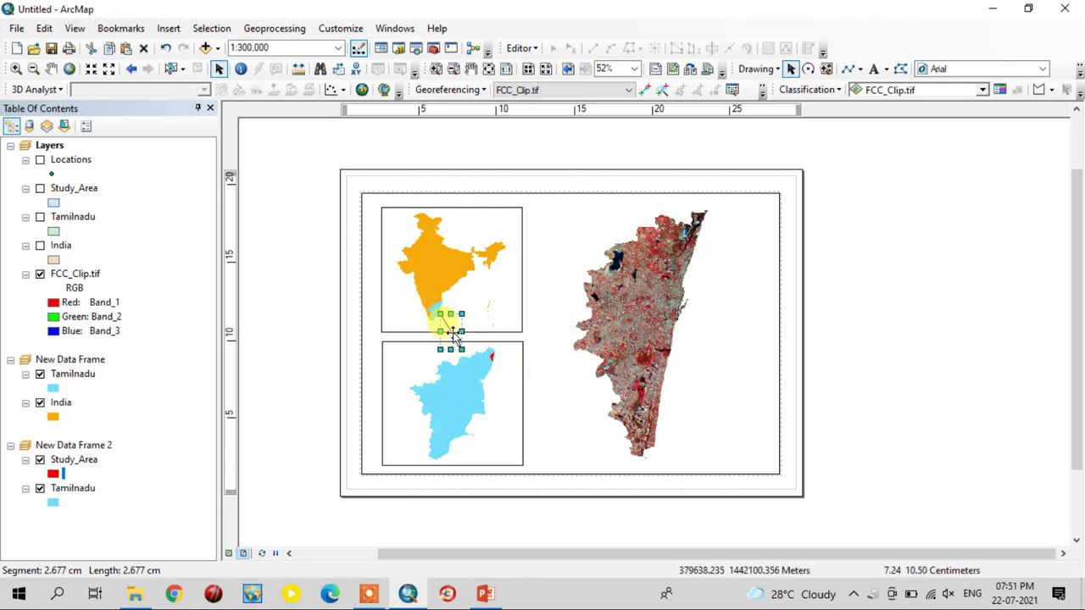
Change the line's symbol to Arrow at End with width 2
{"action": "right_click", "coordinate": [451, 334]}
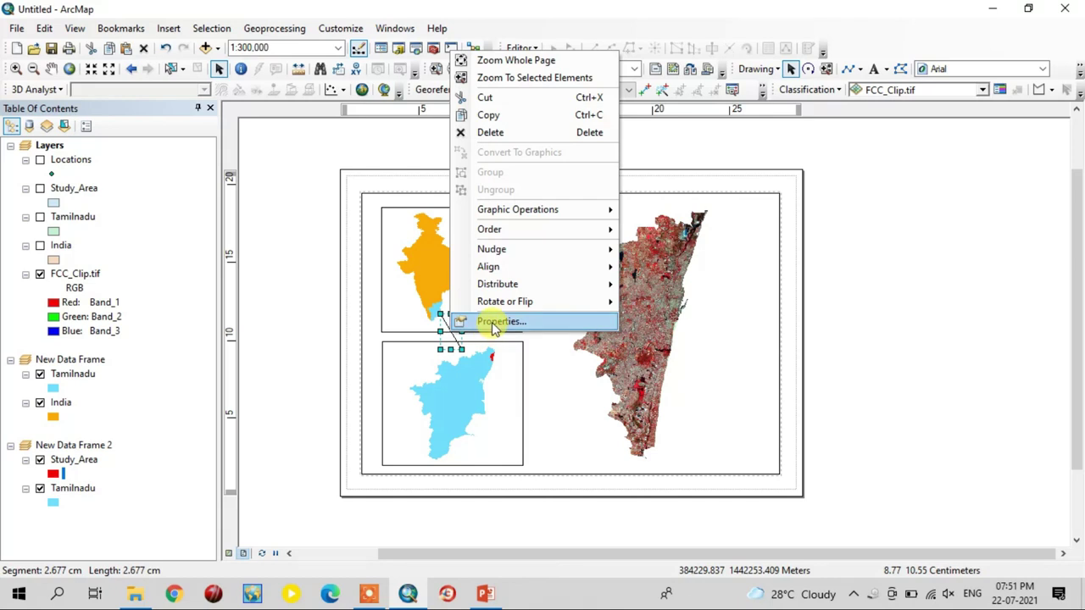
{"action": "left_click", "coordinate": [494, 325]}
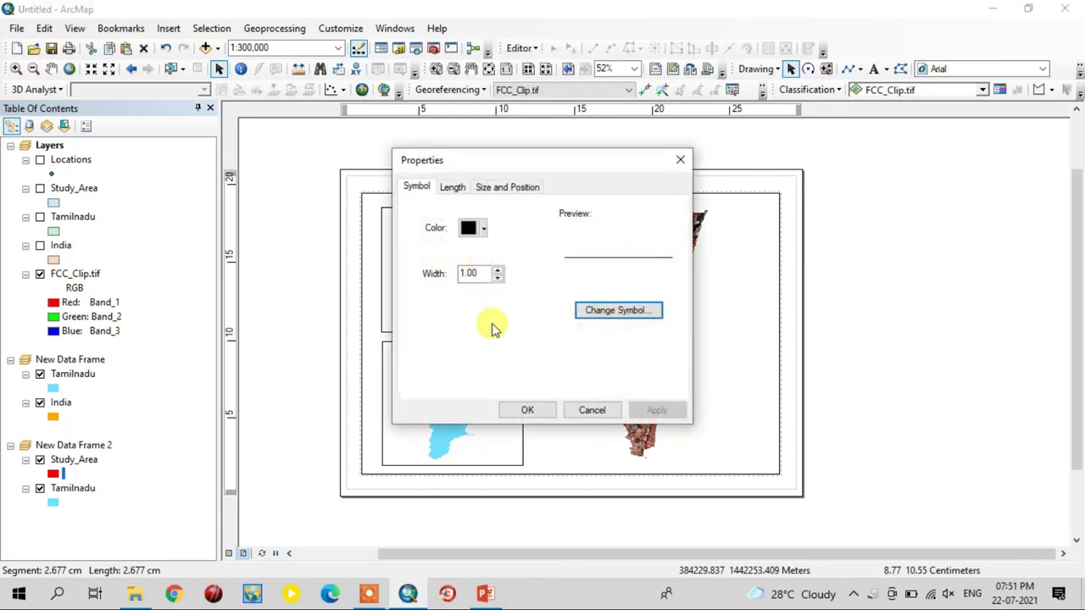
{"action": "left_click", "coordinate": [605, 314]}
{"action": "scroll", "coordinate": [441, 338], "scroll_direction": "down", "scroll_amount": 10}
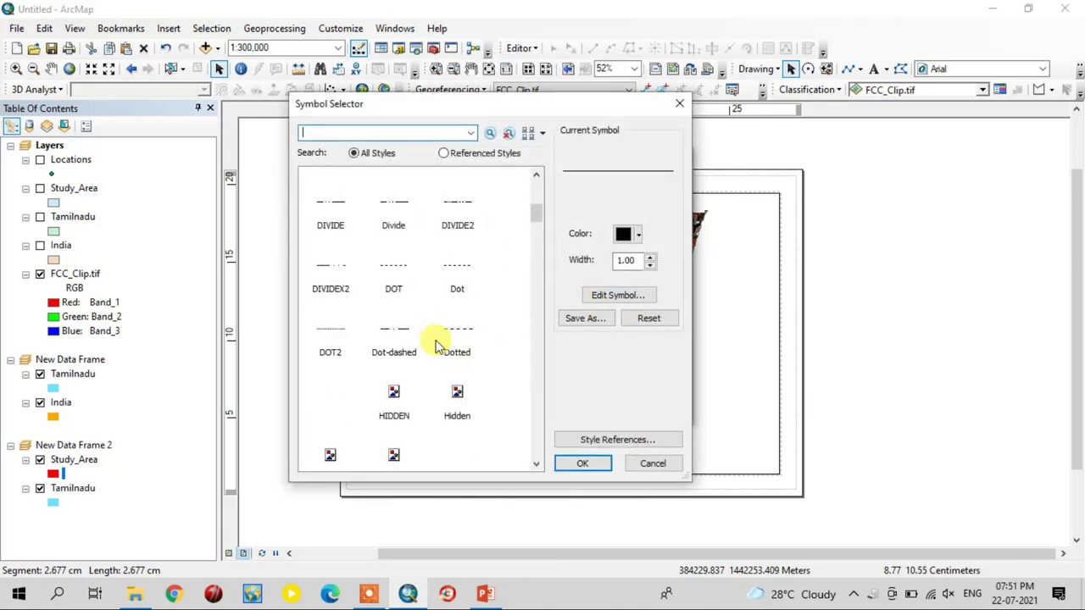
{"action": "scroll", "coordinate": [438, 339], "scroll_direction": "down", "scroll_amount": 8}
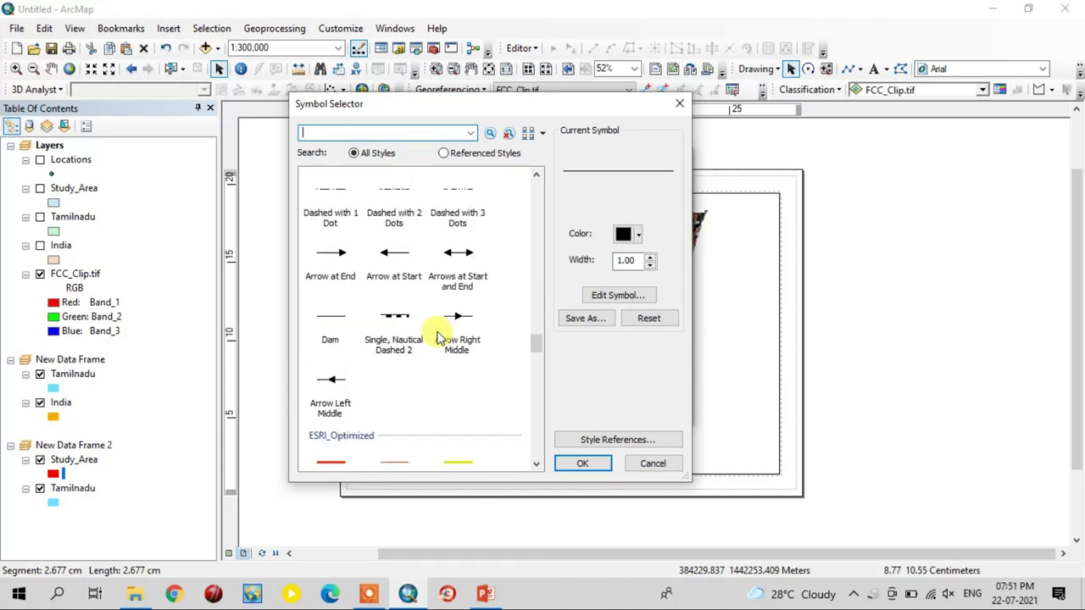
{"action": "left_click", "coordinate": [337, 256]}
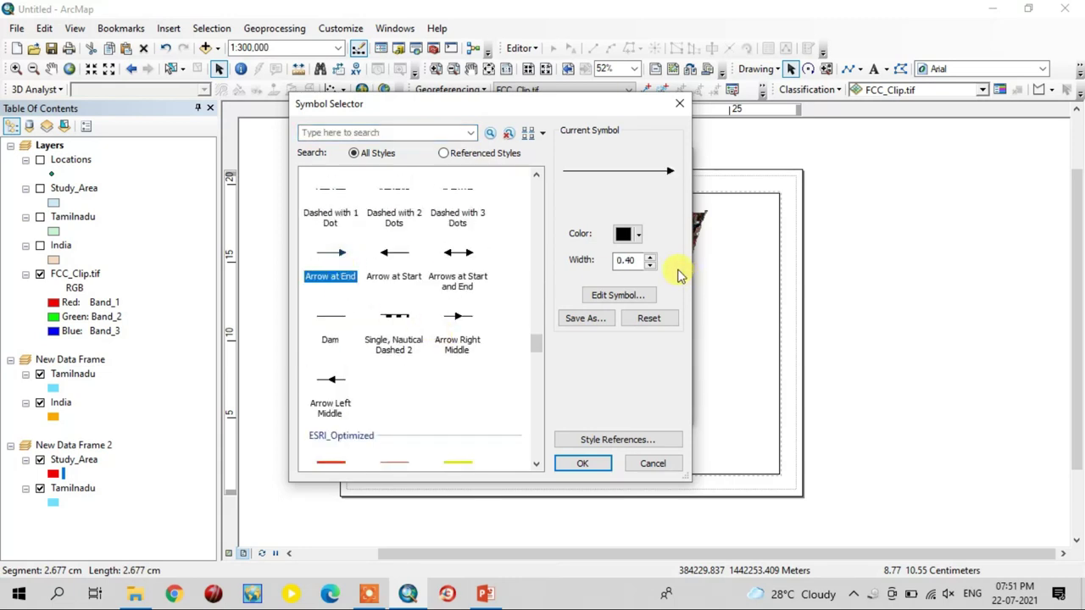
{"action": "left_click", "coordinate": [583, 466]}
{"action": "left_click", "coordinate": [544, 411]}
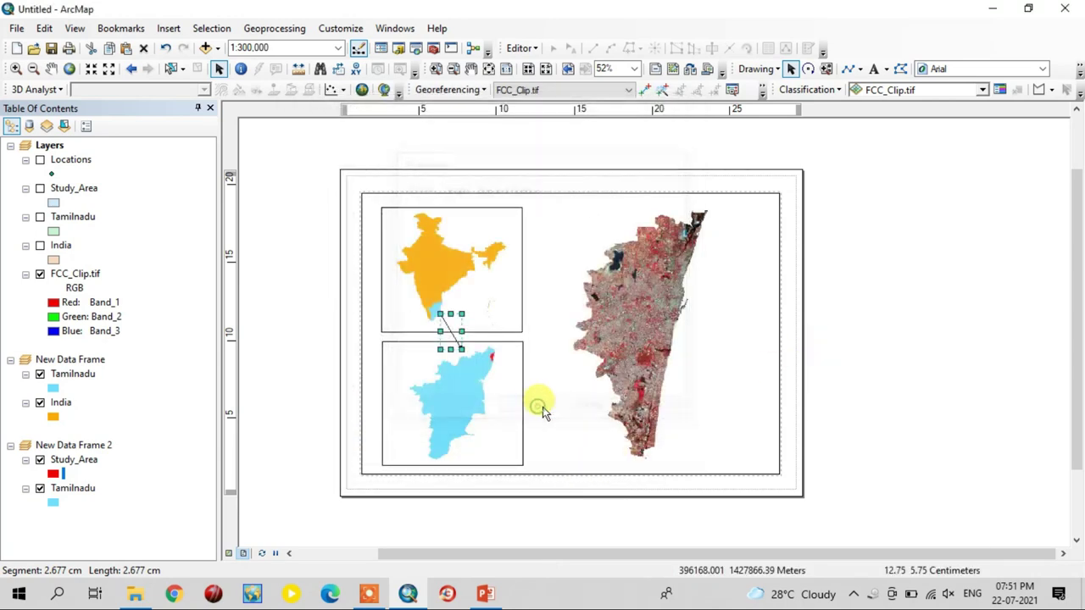
{"action": "left_click", "coordinate": [862, 331]}
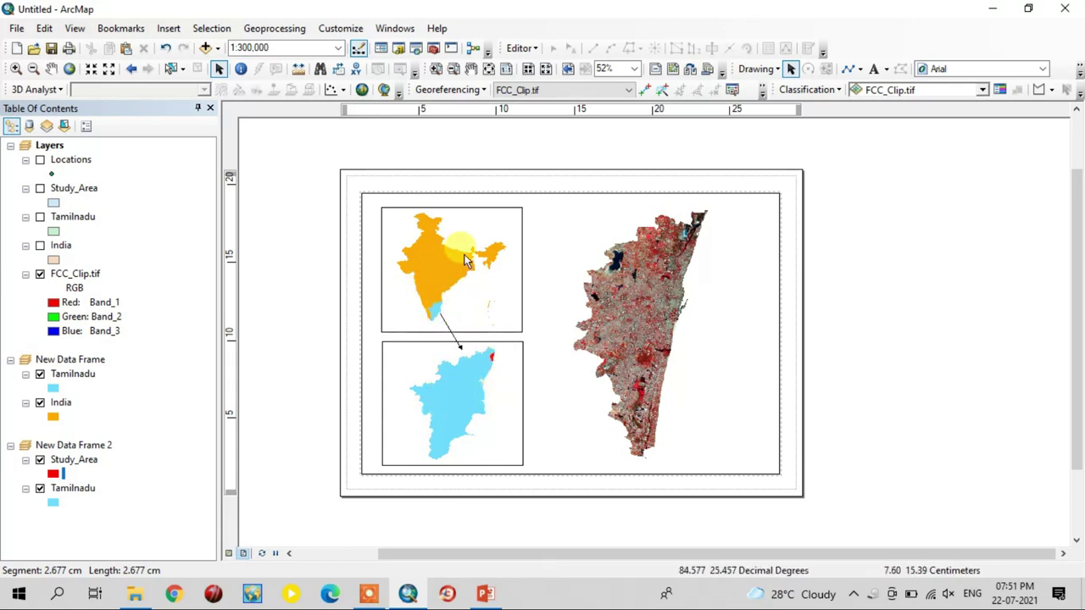
Draw a line from the red study area on the Tamil Nadu inset to the satellite image
{"action": "left_click", "coordinate": [849, 71]}
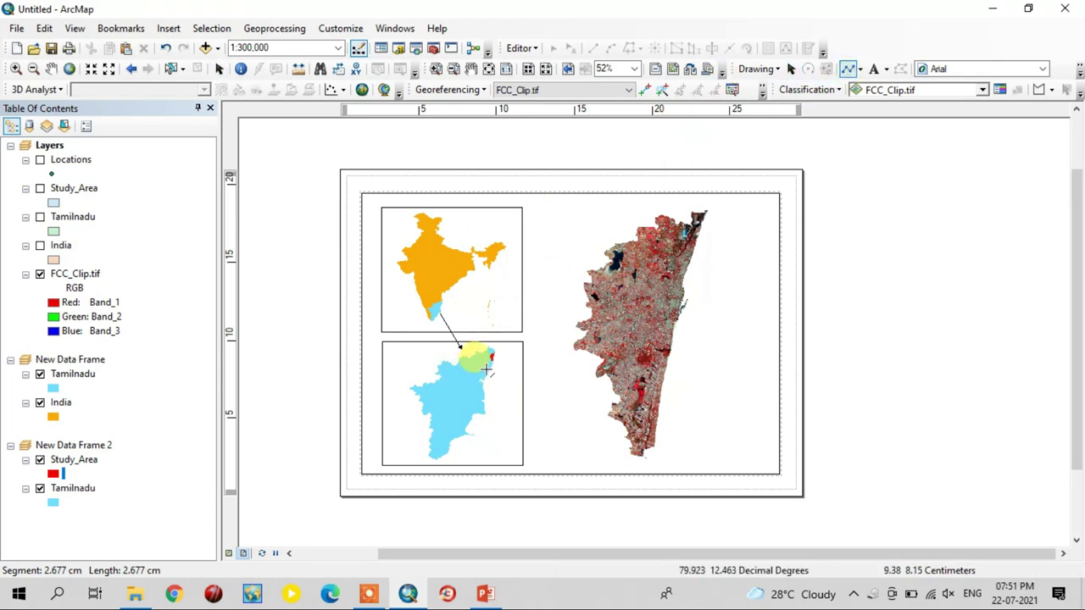
{"action": "left_click", "coordinate": [492, 358]}
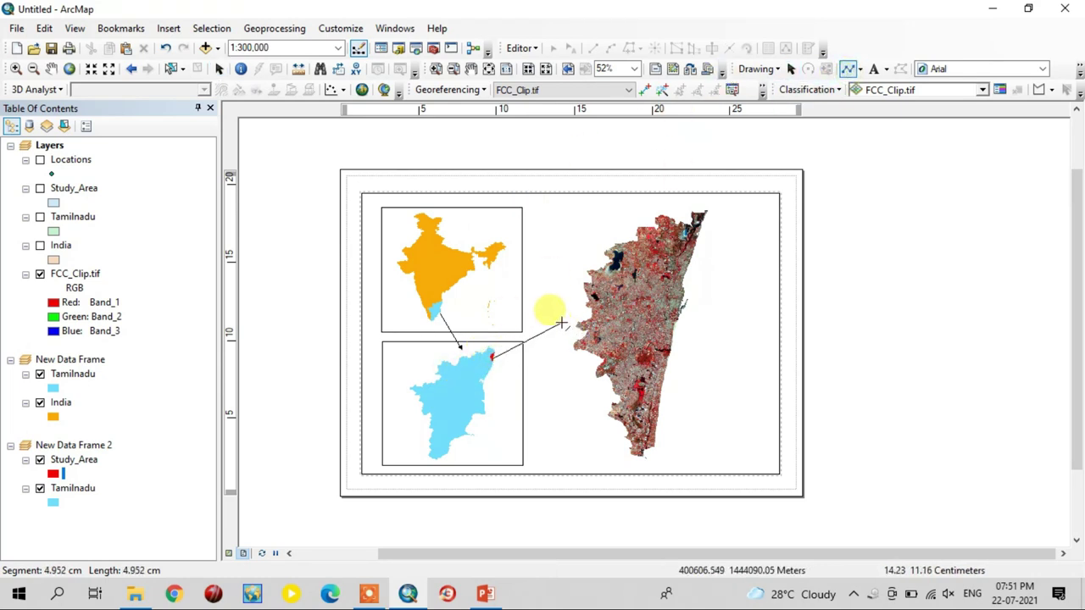
{"action": "double_click", "coordinate": [559, 317]}
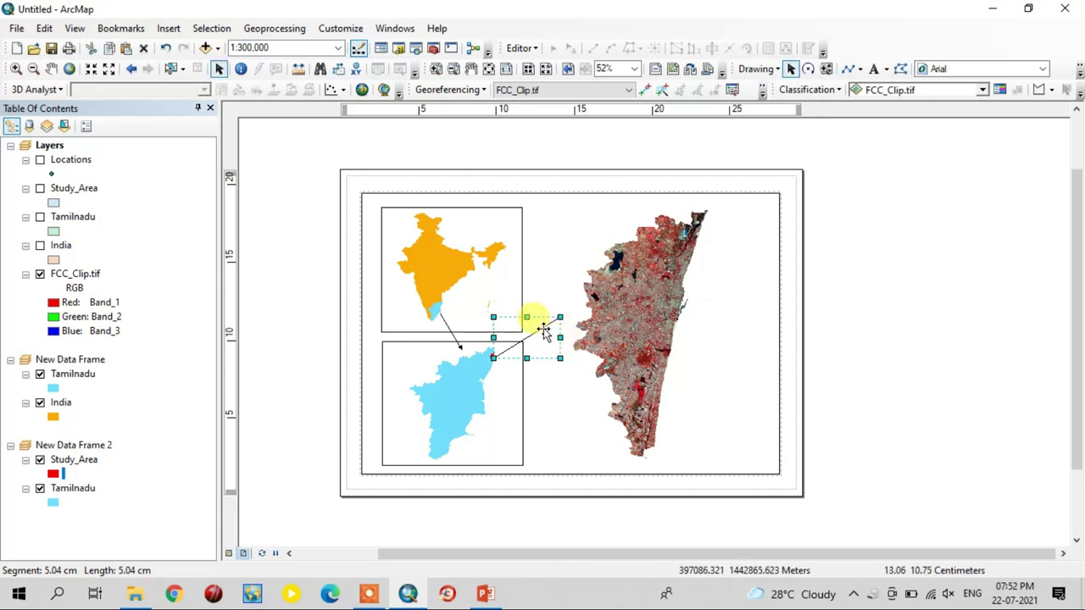
Style the second line as an Arrow at End symbol with width 2
{"action": "right_click", "coordinate": [545, 326]}
{"action": "left_click", "coordinate": [591, 320]}
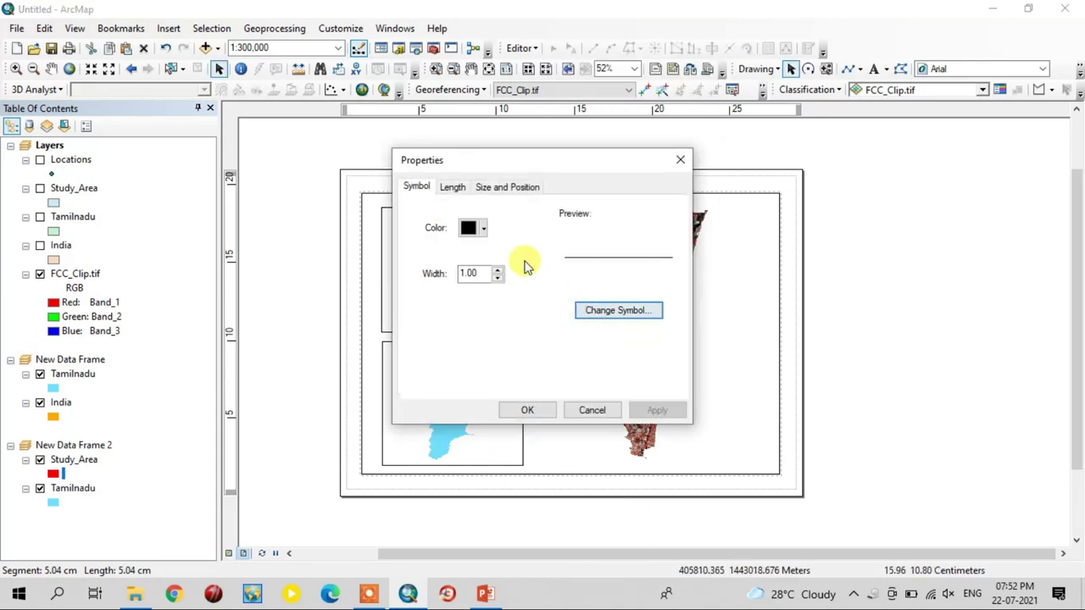
{"action": "left_click", "coordinate": [498, 269]}
{"action": "left_click", "coordinate": [591, 313]}
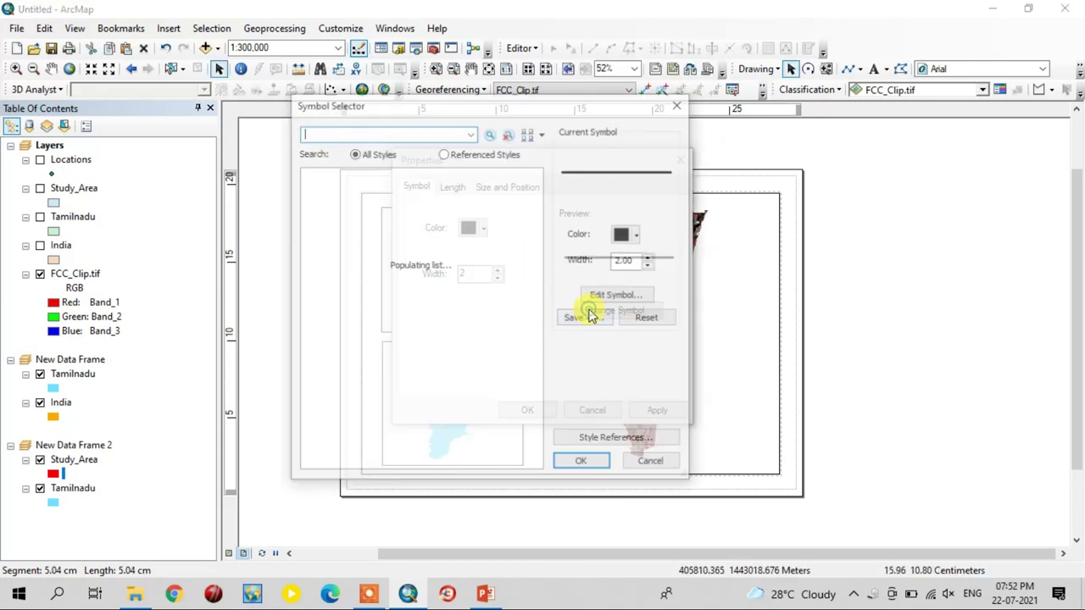
{"action": "scroll", "coordinate": [449, 339], "scroll_direction": "down", "scroll_amount": 10}
{"action": "scroll", "coordinate": [437, 351], "scroll_direction": "down", "scroll_amount": 15}
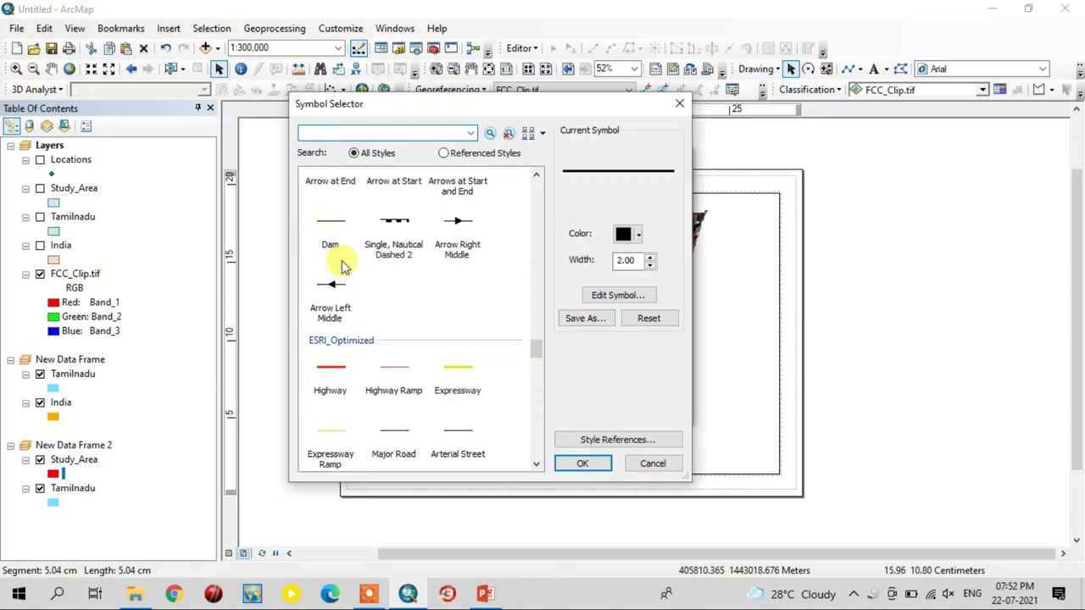
{"action": "scroll", "coordinate": [343, 265], "scroll_direction": "up", "scroll_amount": 2}
{"action": "left_click", "coordinate": [332, 258]}
{"action": "double_click", "coordinate": [646, 261]}
{"action": "type", "text": "2"}
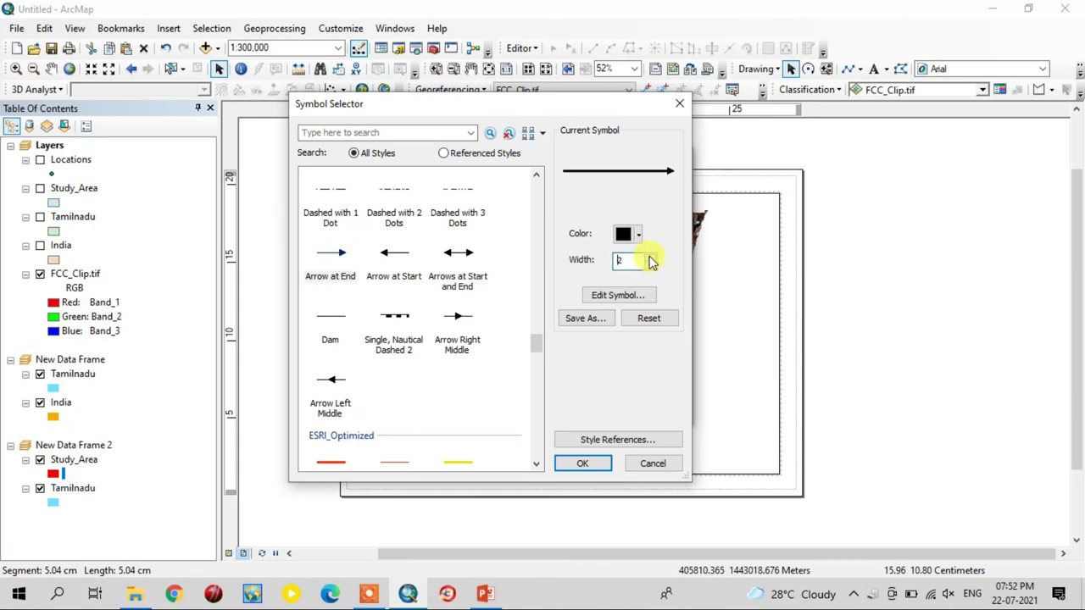
{"action": "left_click", "coordinate": [582, 464]}
{"action": "left_click", "coordinate": [544, 411]}
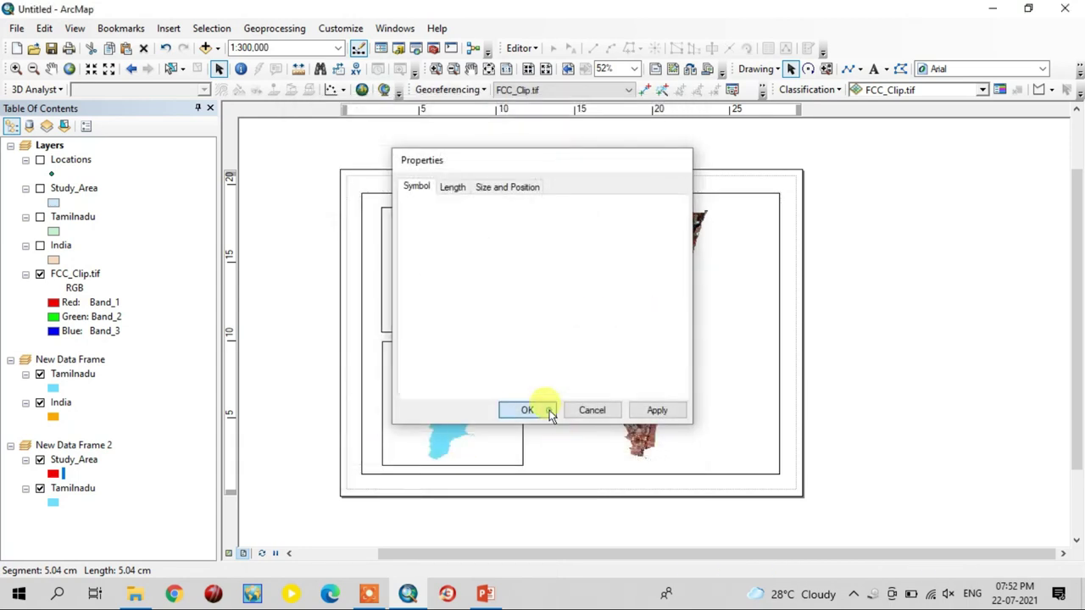
{"action": "left_click", "coordinate": [870, 338]}
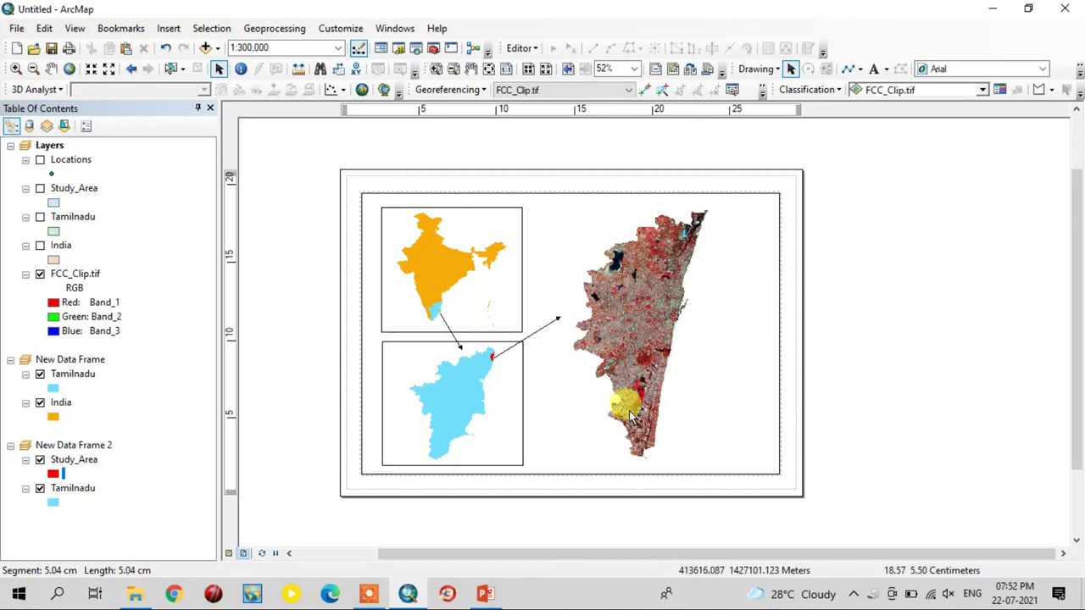
Create a labels-only Graticule on the satellite frame at 0°10'0" intervals with minor ticks turned off
{"action": "right_click", "coordinate": [607, 231]}
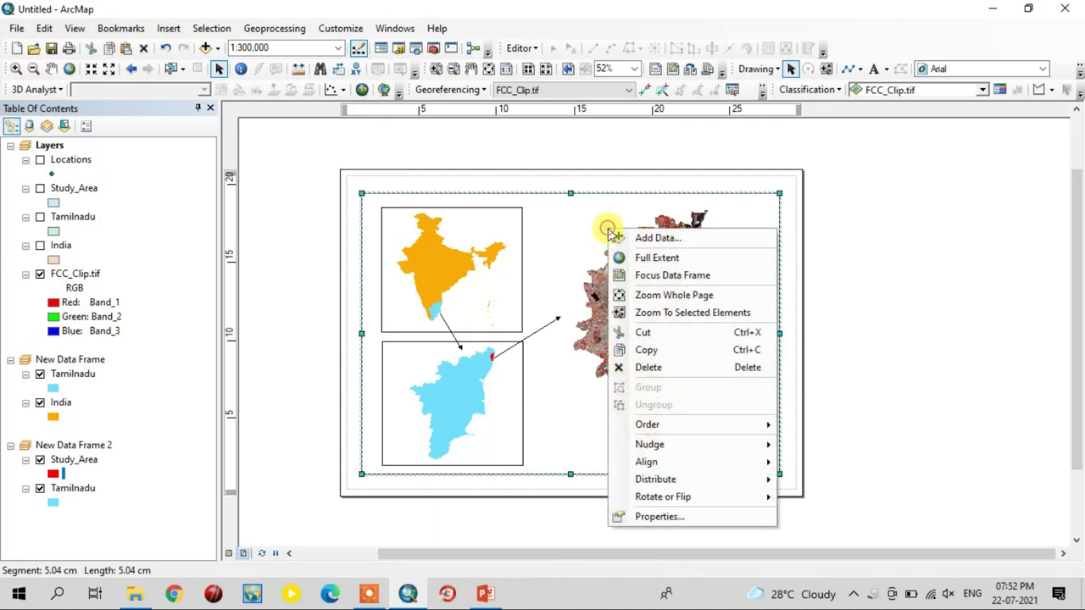
{"action": "left_click", "coordinate": [665, 517]}
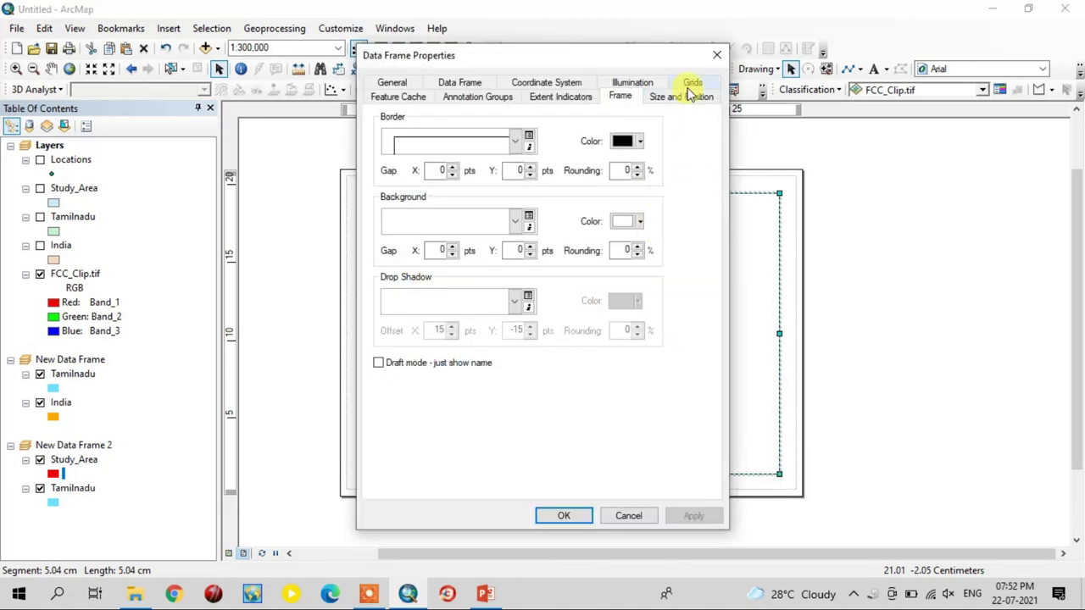
{"action": "left_click", "coordinate": [690, 82]}
{"action": "left_click_drag", "start_coordinate": [607, 64], "coordinate": [298, 94]}
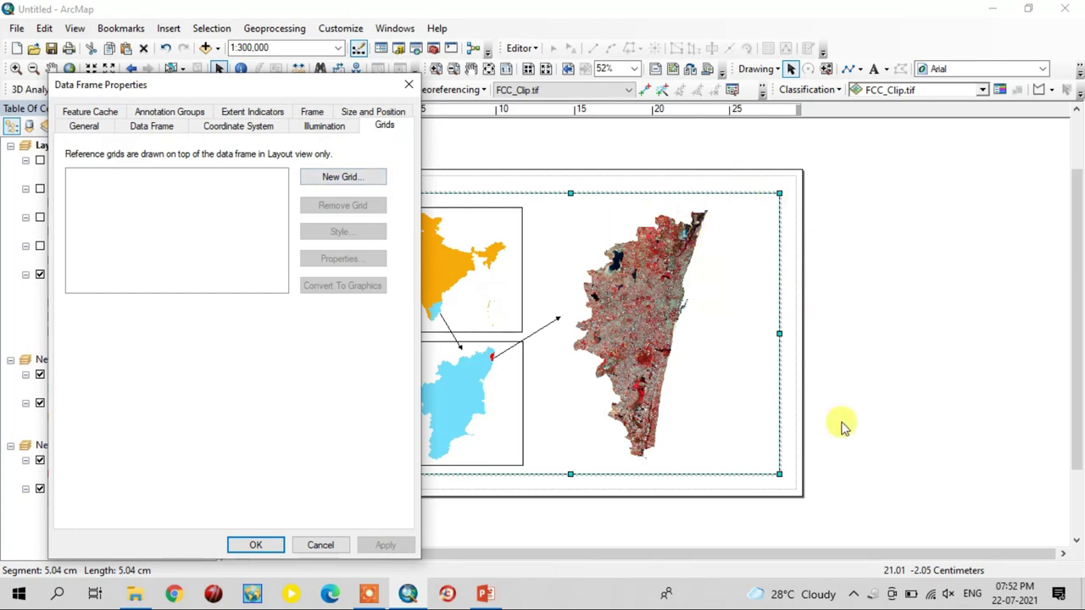
{"action": "left_click", "coordinate": [342, 180]}
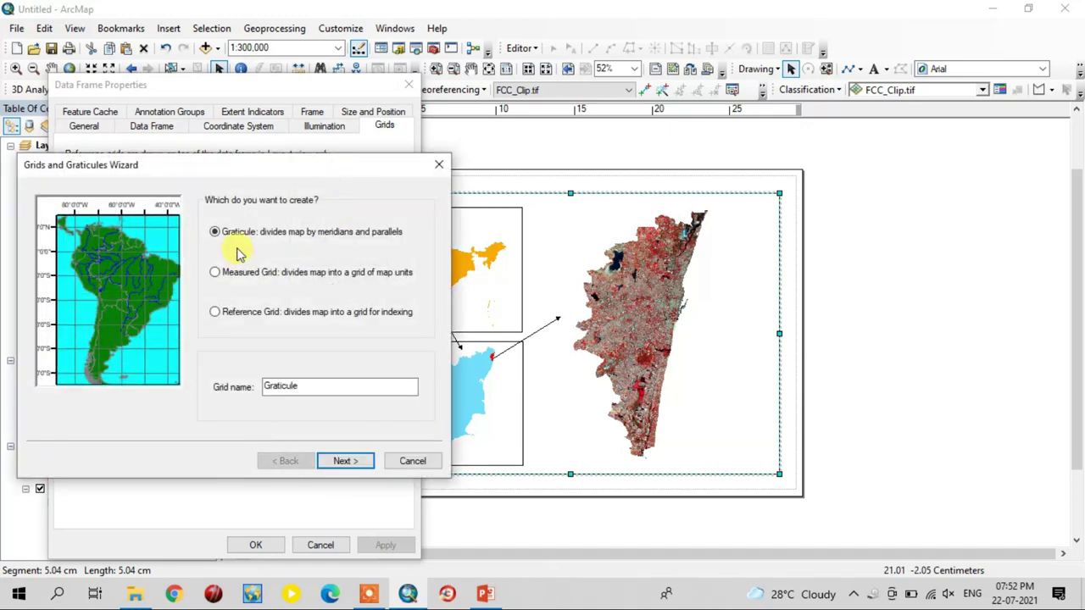
{"action": "left_click", "coordinate": [344, 462]}
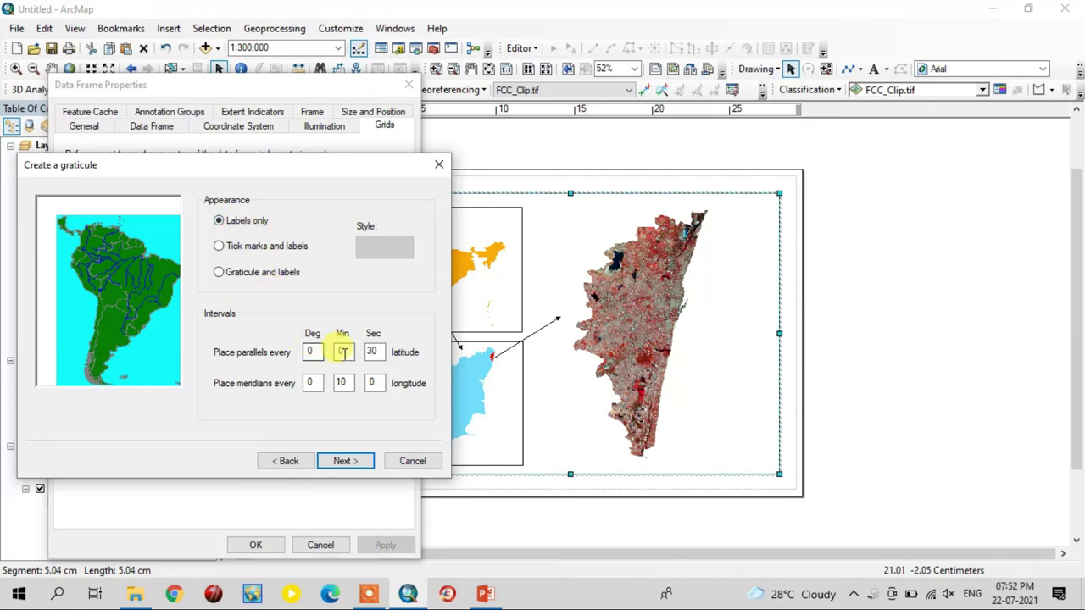
{"action": "double_click", "coordinate": [373, 351]}
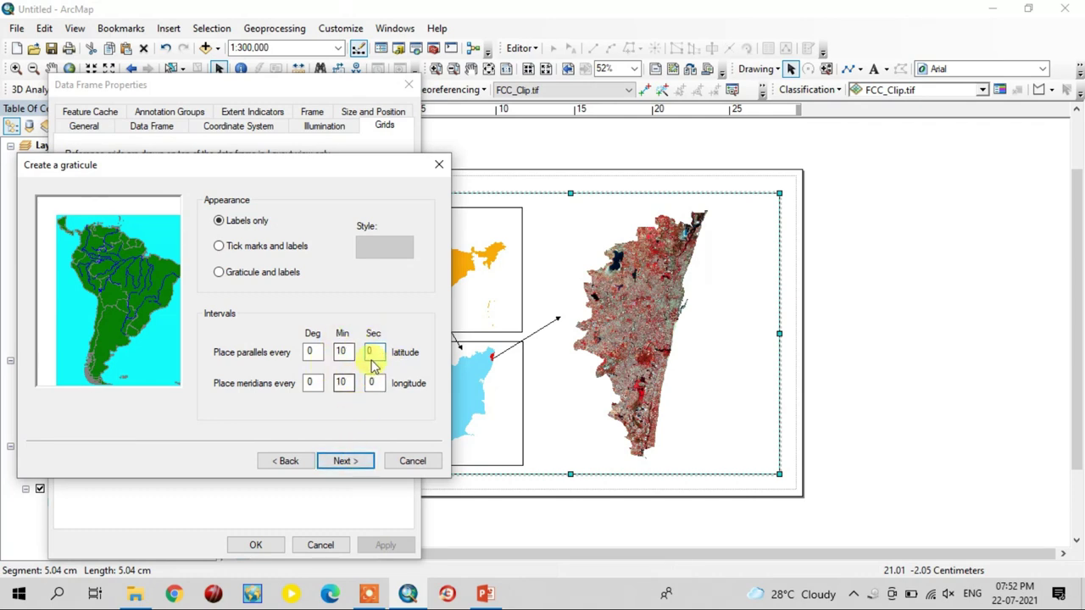
{"action": "left_click", "coordinate": [347, 463]}
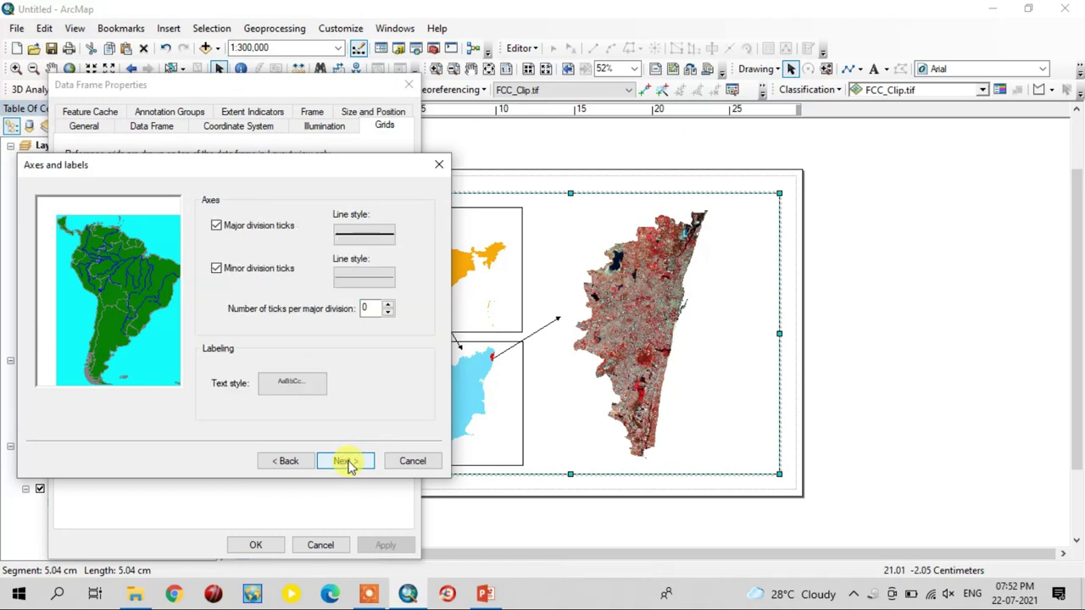
{"action": "left_click", "coordinate": [217, 269]}
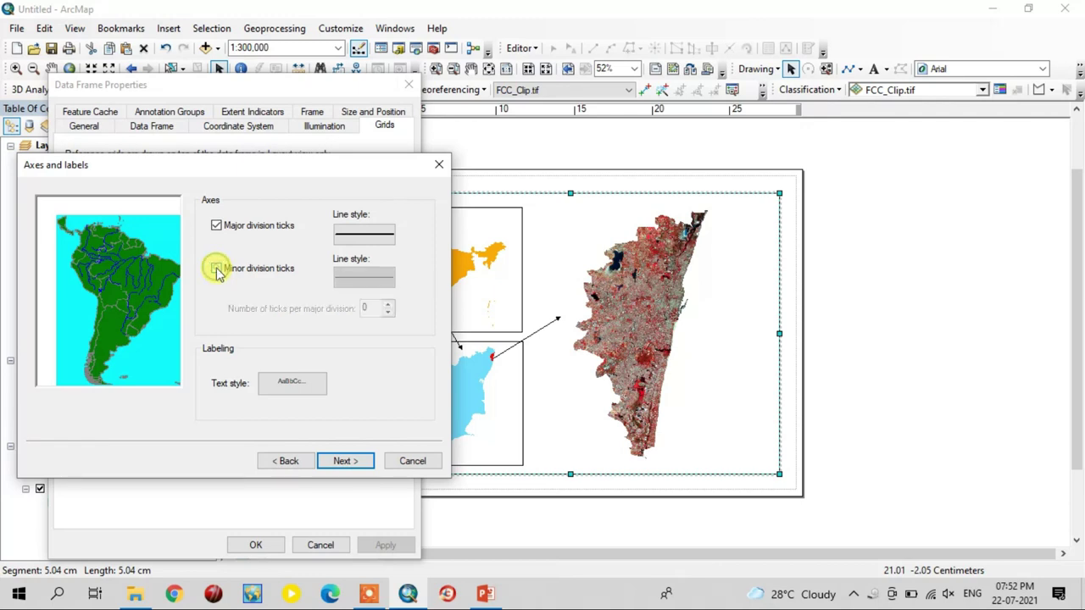
{"action": "left_click", "coordinate": [356, 463]}
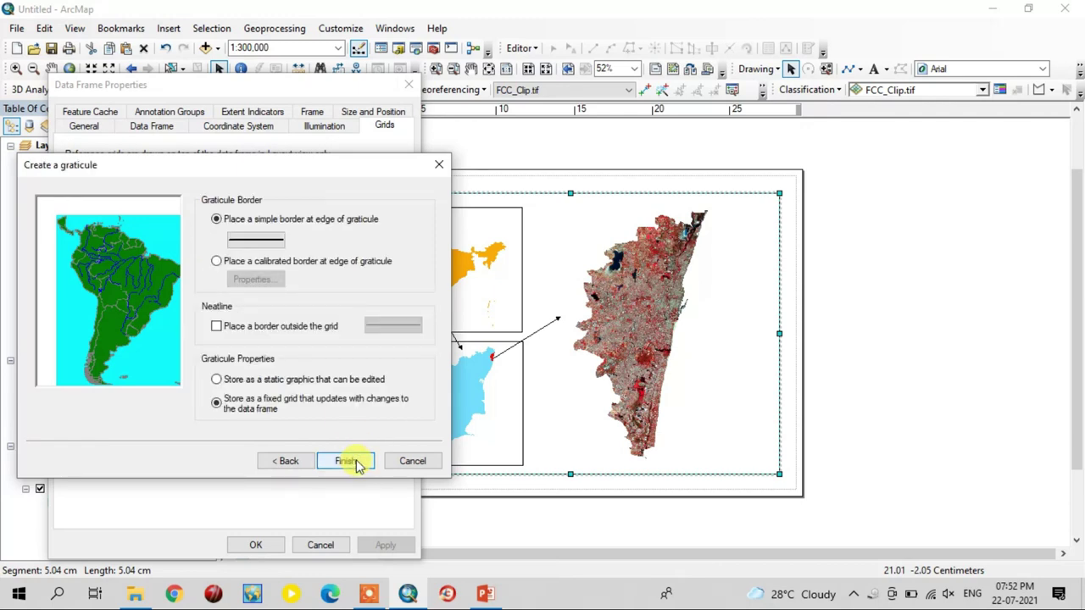
{"action": "left_click", "coordinate": [354, 462]}
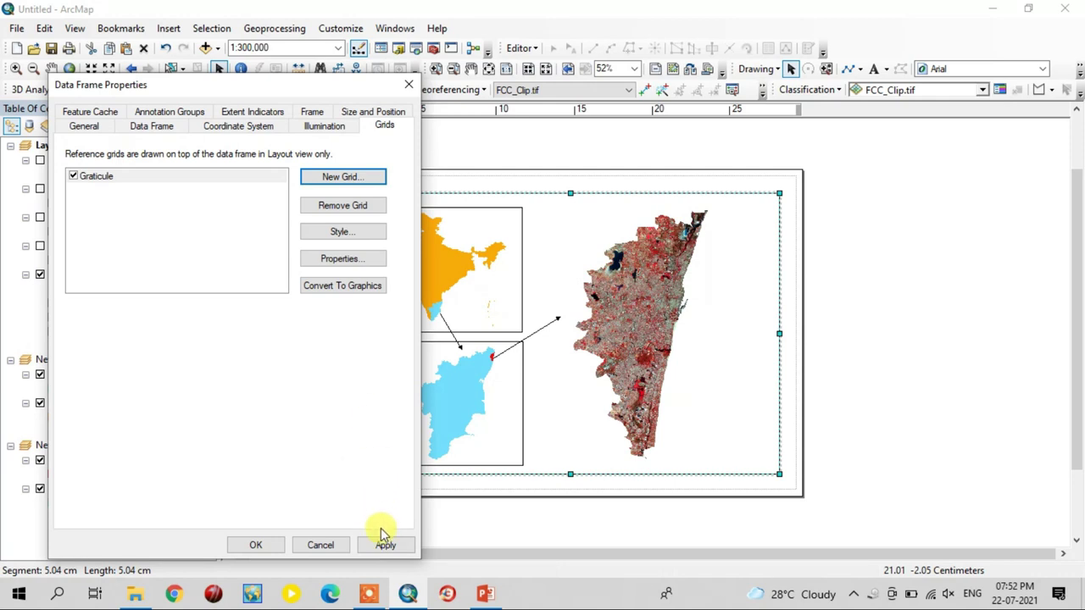
Apply and close Data Frame Properties to display the graticule, then reopen the frame's properties
{"action": "left_click", "coordinate": [379, 543]}
{"action": "left_click", "coordinate": [269, 547]}
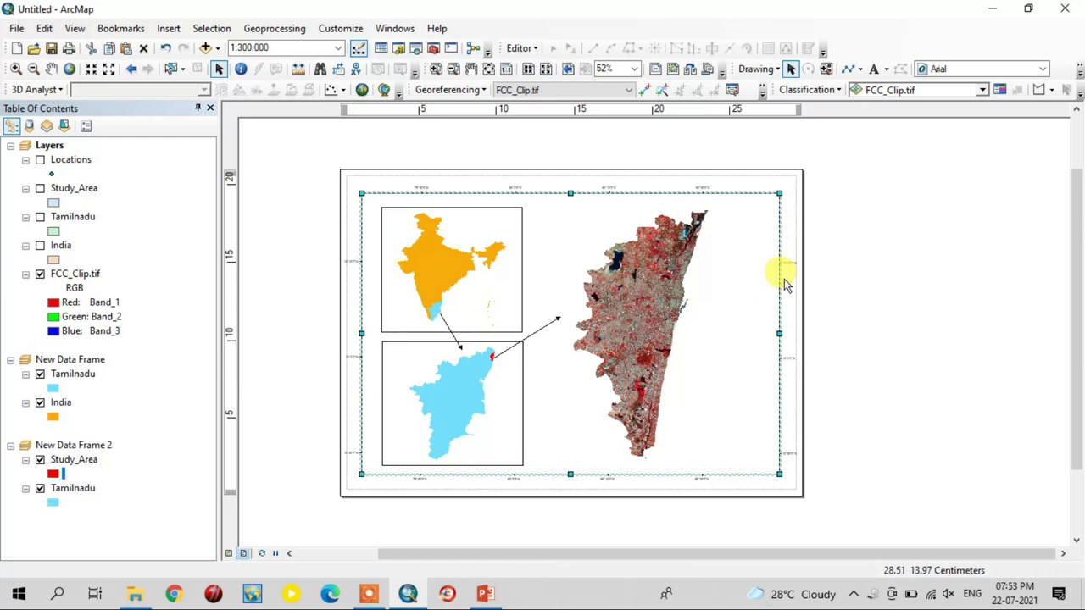
{"action": "right_click", "coordinate": [749, 261]}
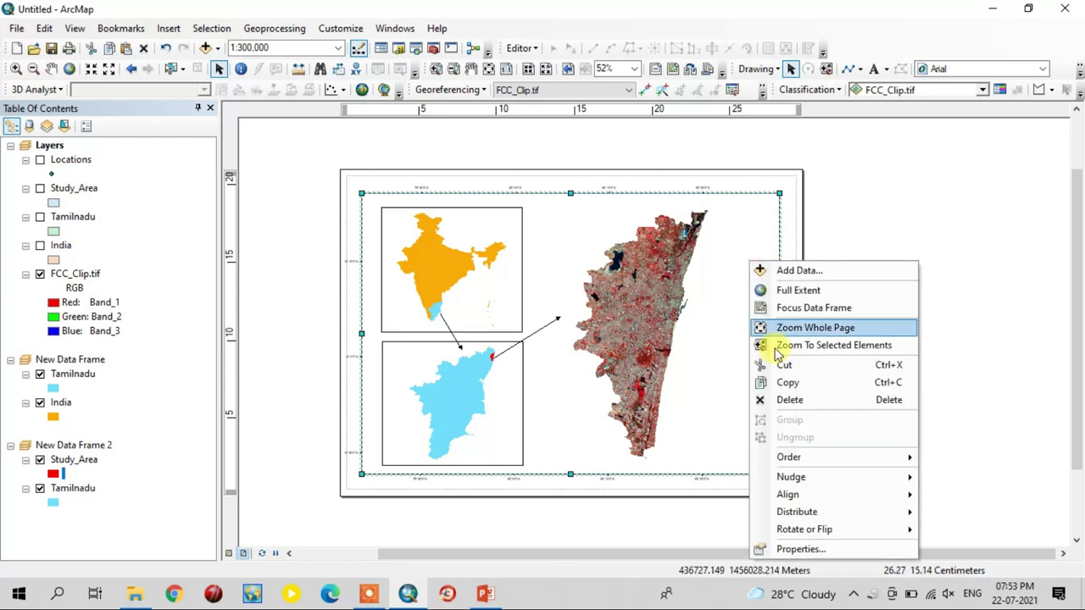
{"action": "left_click", "coordinate": [771, 548]}
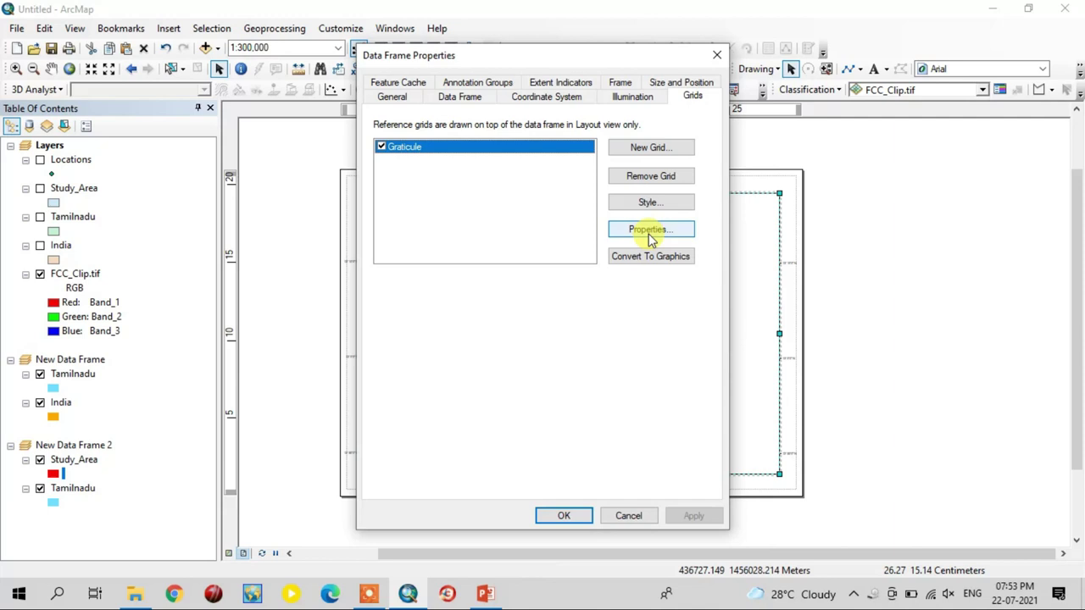
Set graticule labels to Times New Roman, size 12, bold, with vertical left and right labels
{"action": "left_click", "coordinate": [651, 231]}
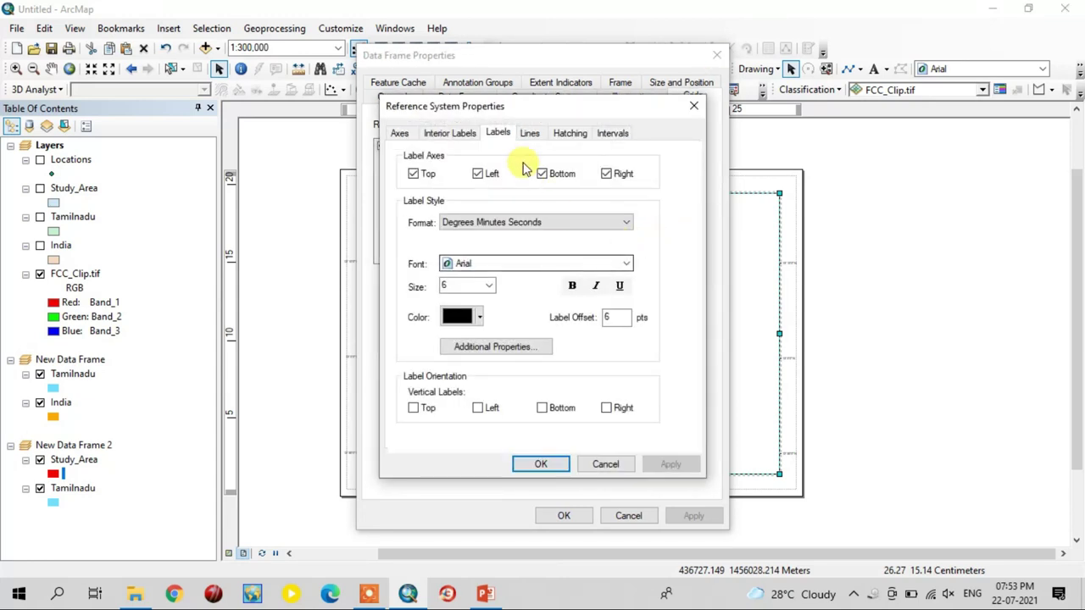
{"action": "left_click", "coordinate": [508, 264]}
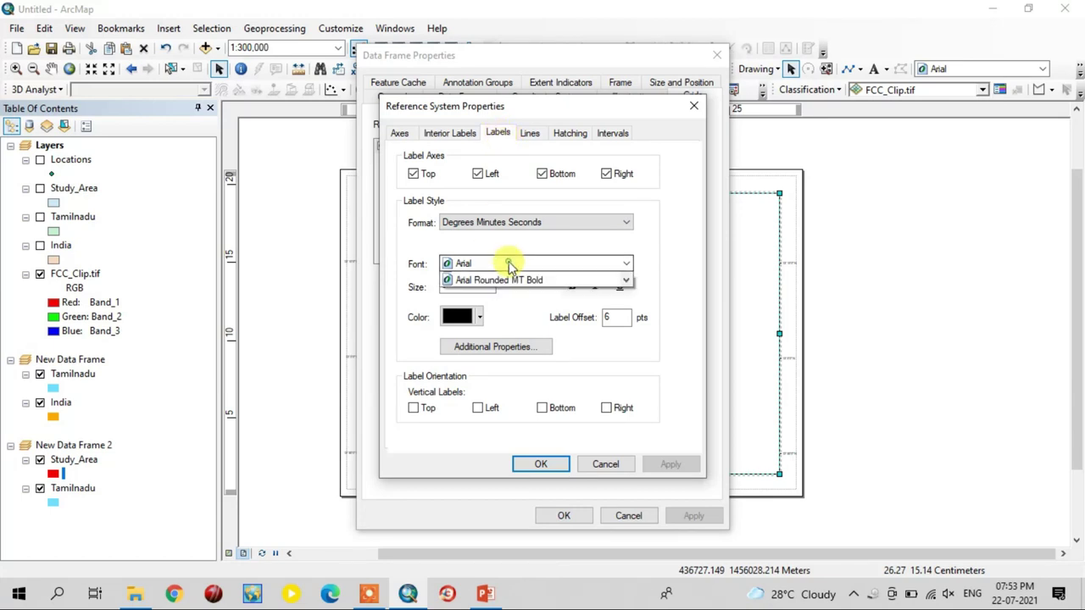
{"action": "key", "text": "t"}
{"action": "key", "text": "i"}
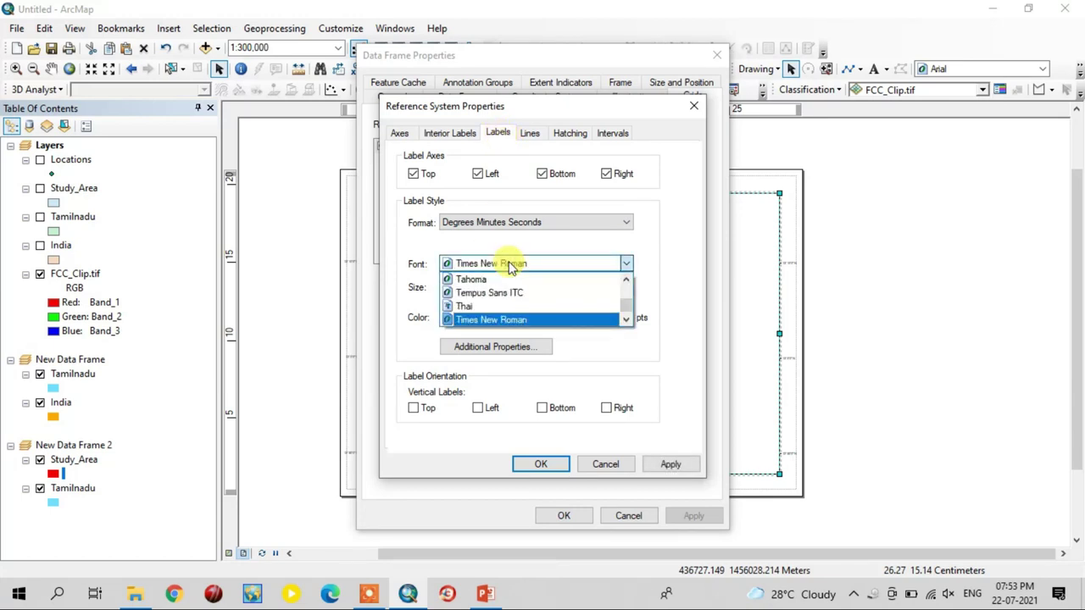
{"action": "left_click", "coordinate": [509, 319]}
{"action": "left_click", "coordinate": [490, 287]}
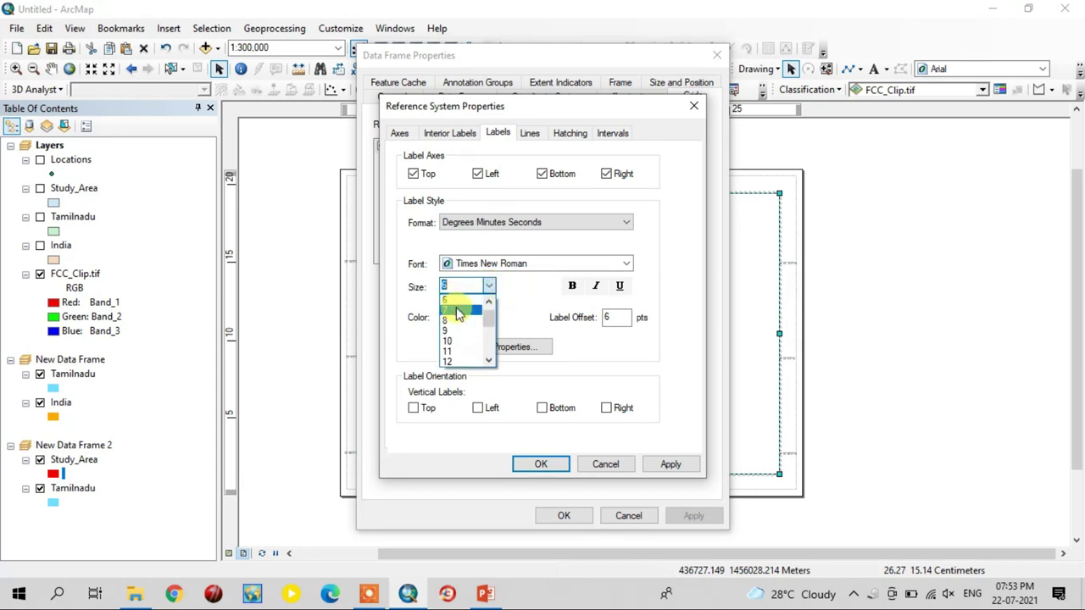
{"action": "left_click", "coordinate": [462, 363]}
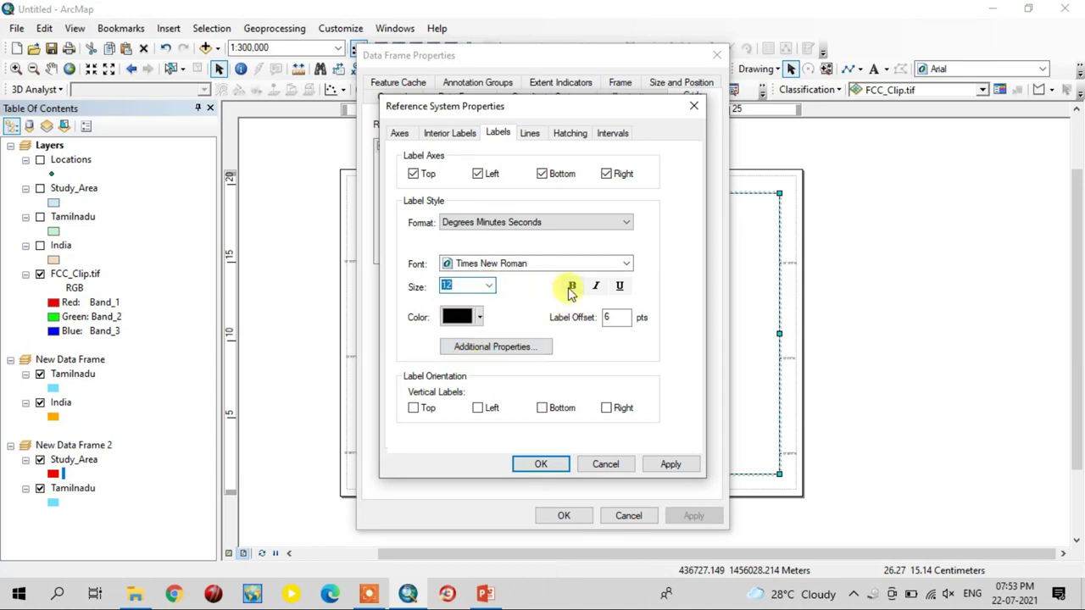
{"action": "left_click", "coordinate": [571, 288]}
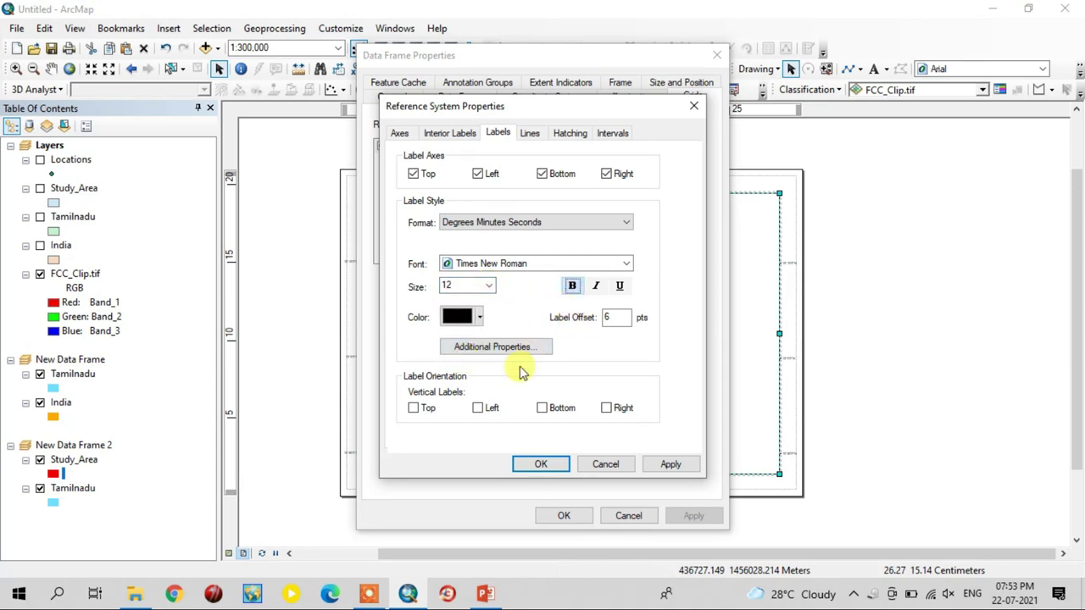
{"action": "left_click", "coordinate": [477, 410]}
{"action": "left_click", "coordinate": [606, 408]}
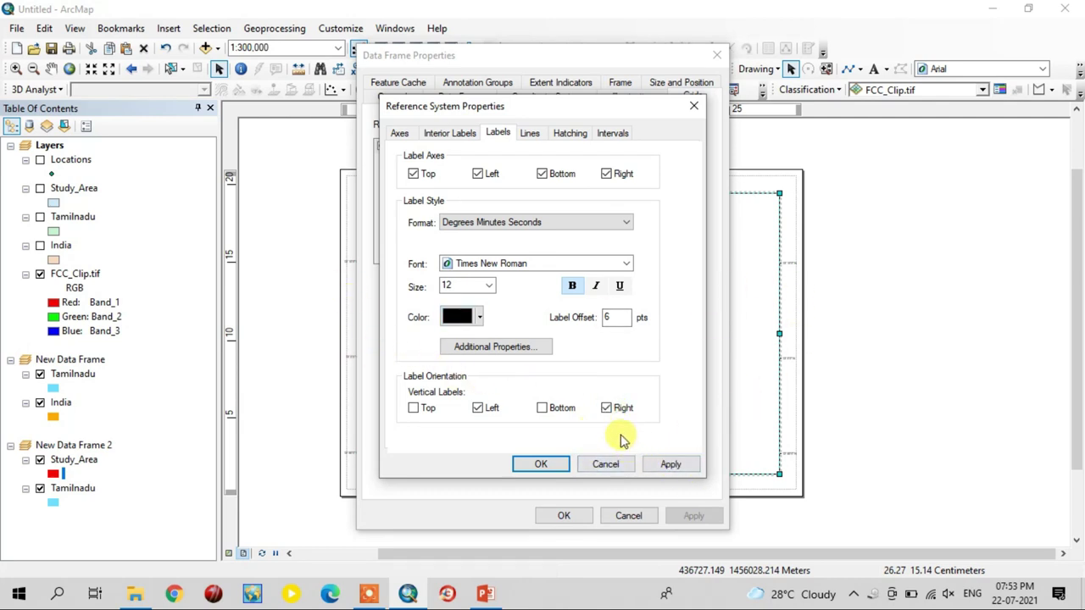
{"action": "left_click", "coordinate": [538, 464]}
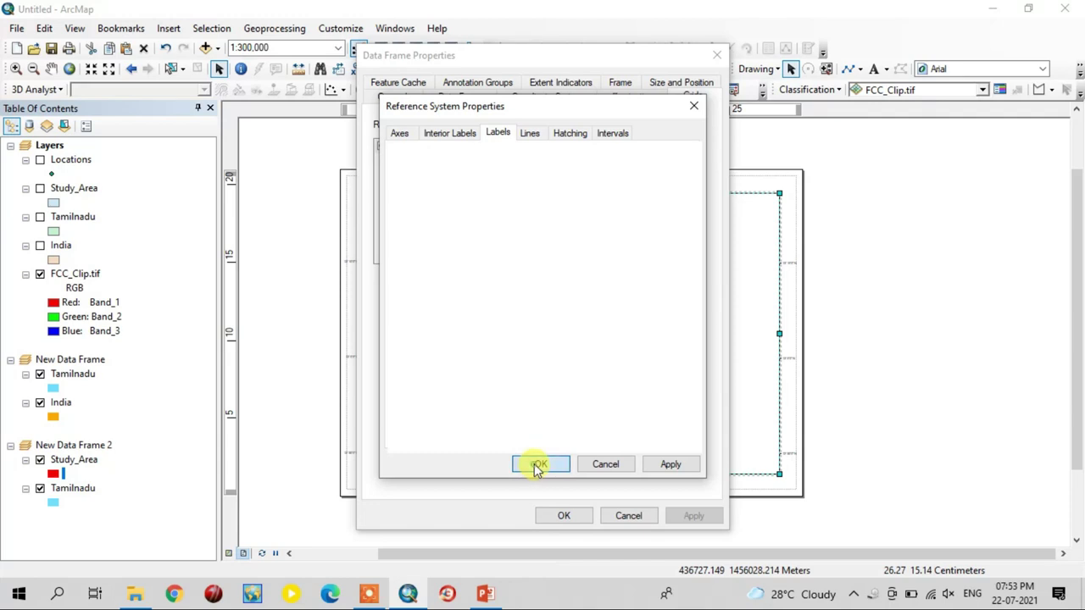
{"action": "left_click", "coordinate": [563, 514]}
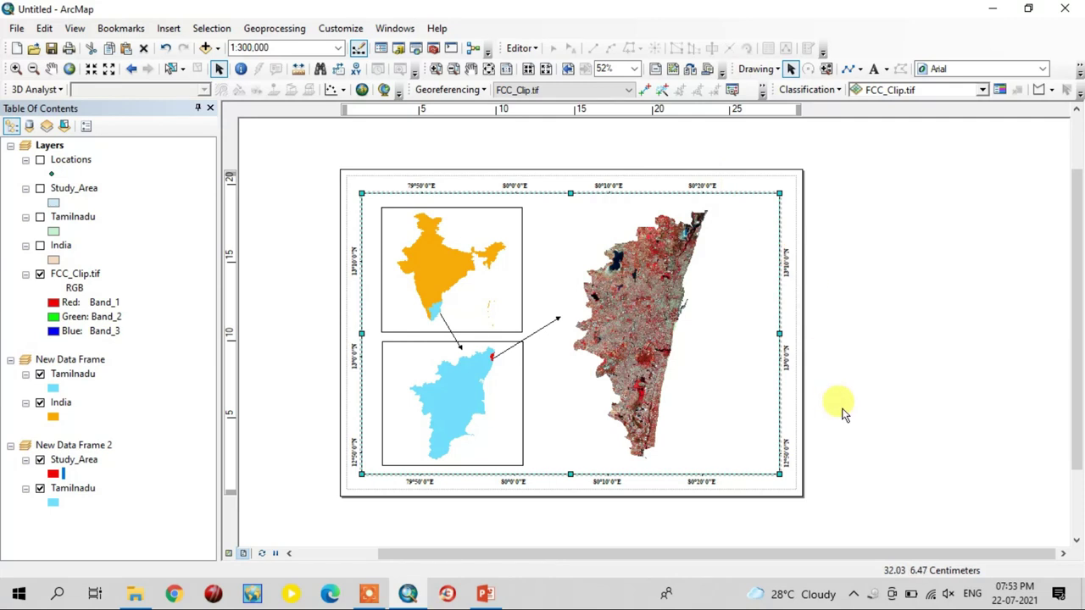
Change the graticule's label type to Degrees and Decimal Minutes in the grid's Additional Properties
{"action": "scroll", "coordinate": [495, 170], "scroll_direction": "down", "scroll_amount": 2}
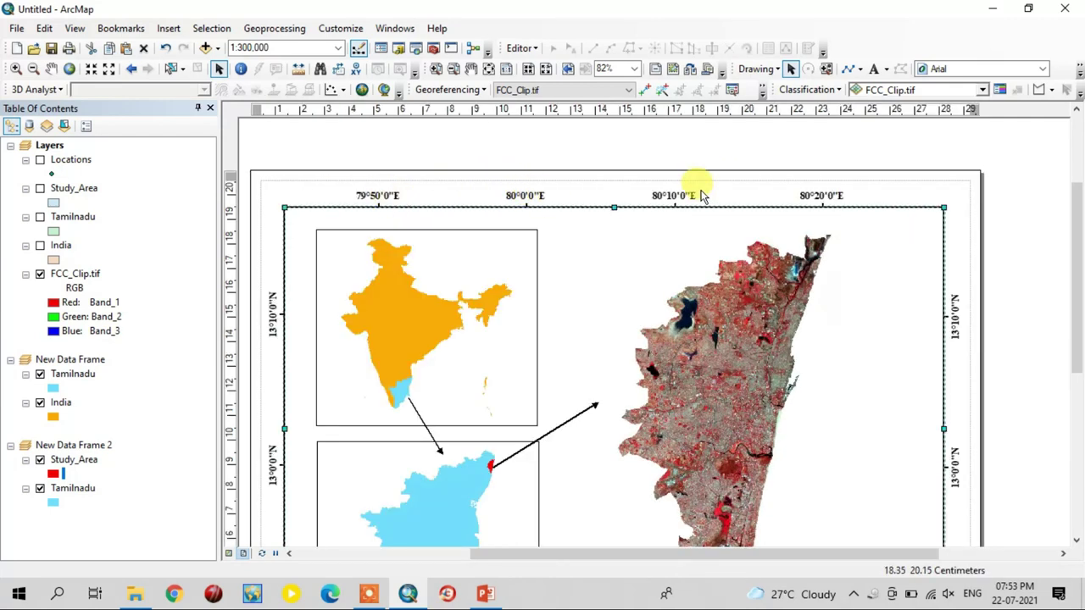
{"action": "scroll", "coordinate": [669, 246], "scroll_direction": "up", "scroll_amount": 1}
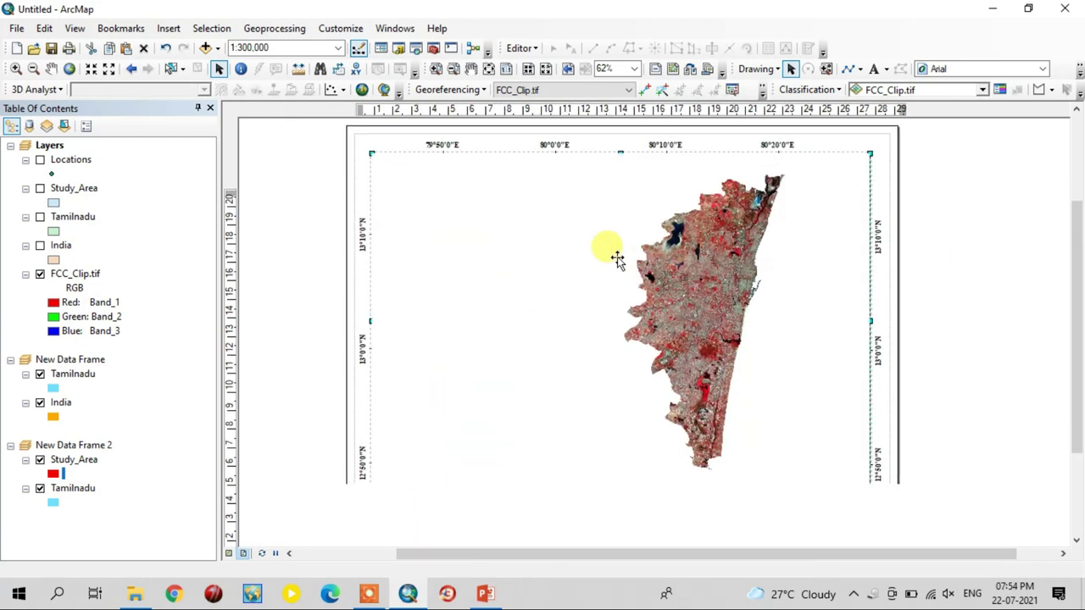
{"action": "right_click", "coordinate": [590, 215]}
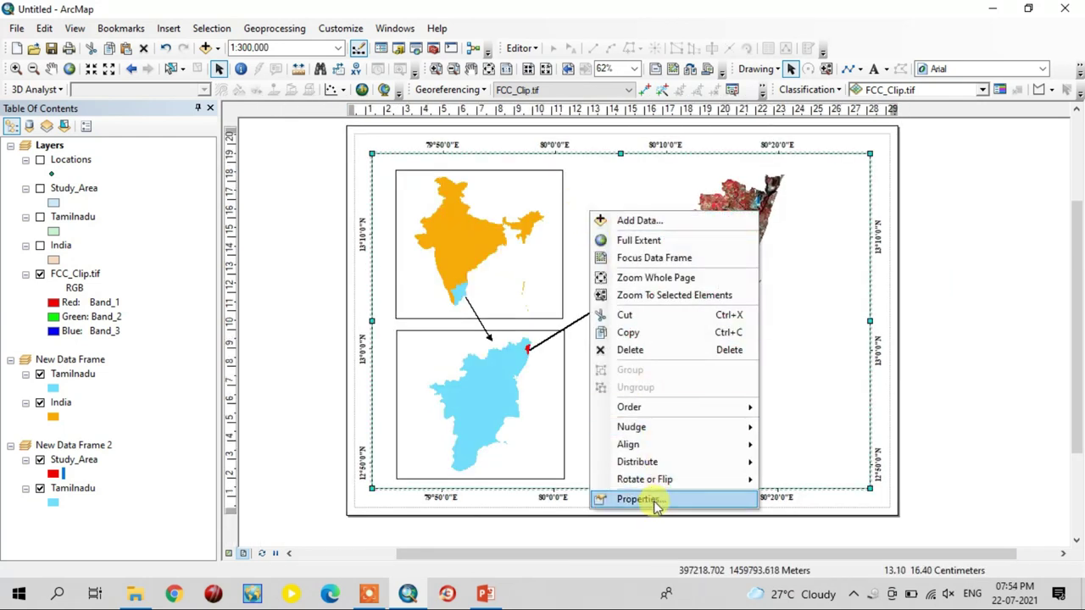
{"action": "left_click", "coordinate": [646, 499]}
{"action": "left_click", "coordinate": [669, 228]}
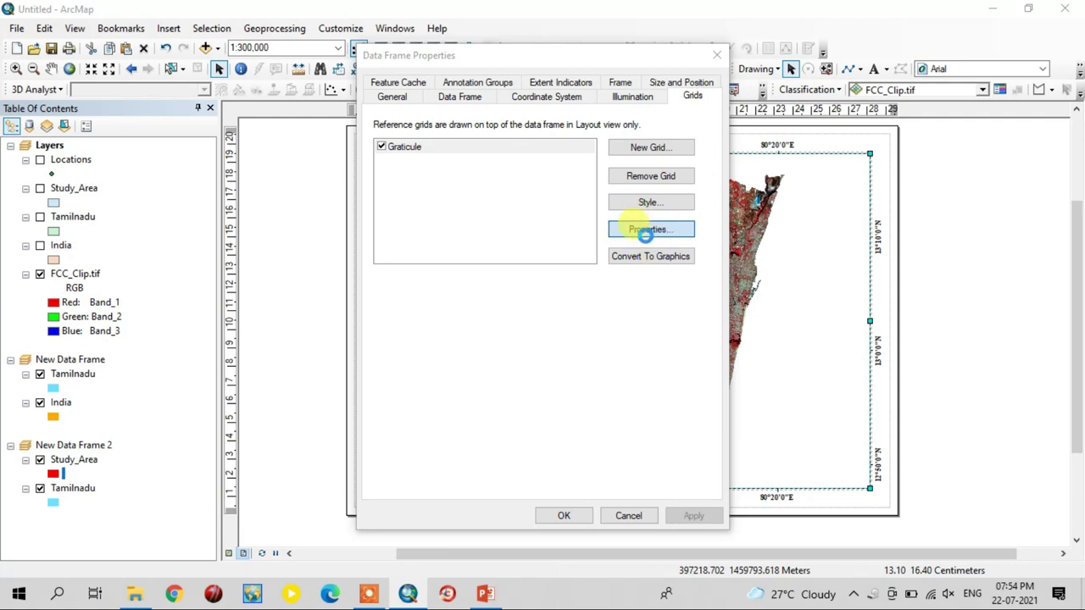
{"action": "left_click", "coordinate": [647, 230]}
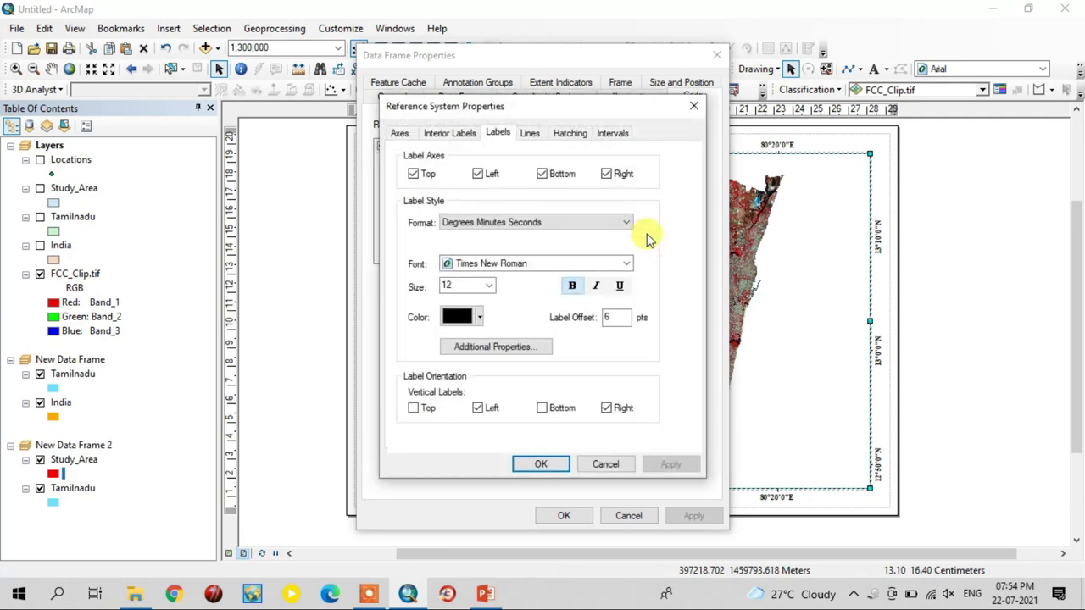
{"action": "left_click", "coordinate": [500, 347]}
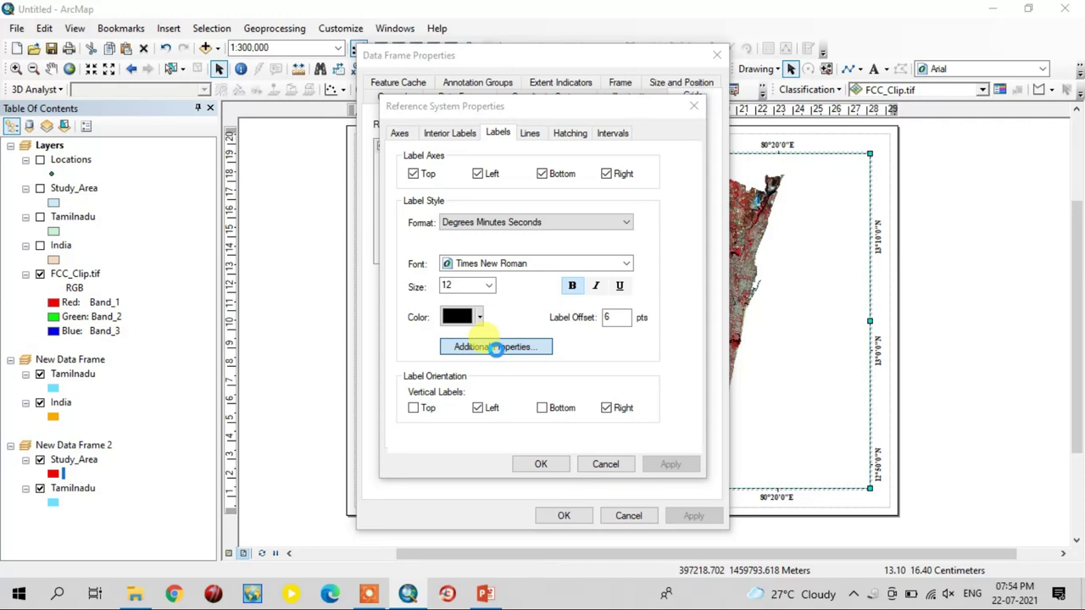
{"action": "left_click", "coordinate": [495, 347]}
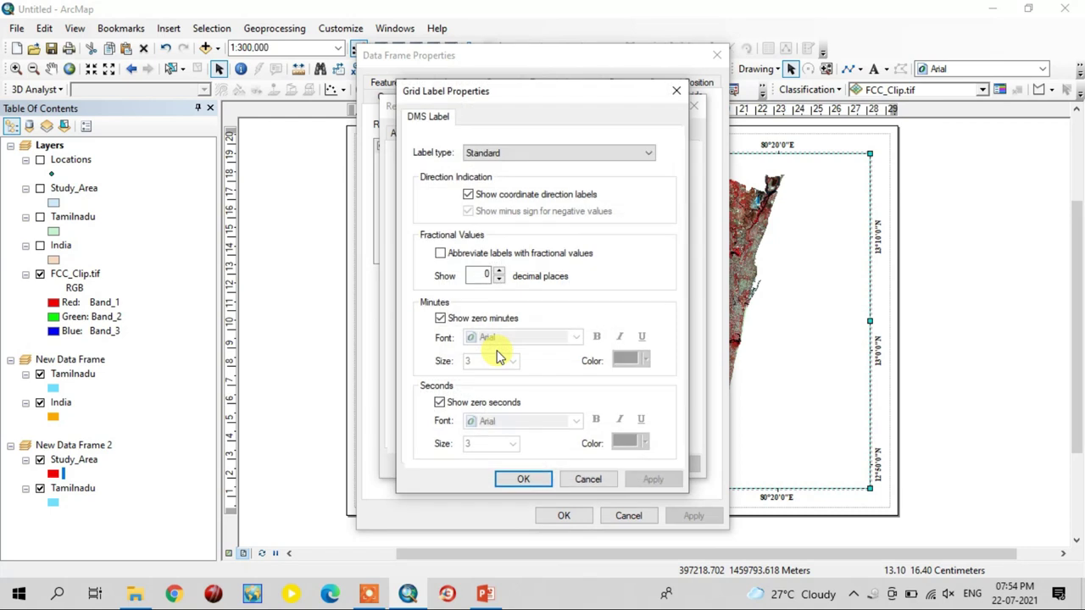
{"action": "left_click", "coordinate": [494, 154]}
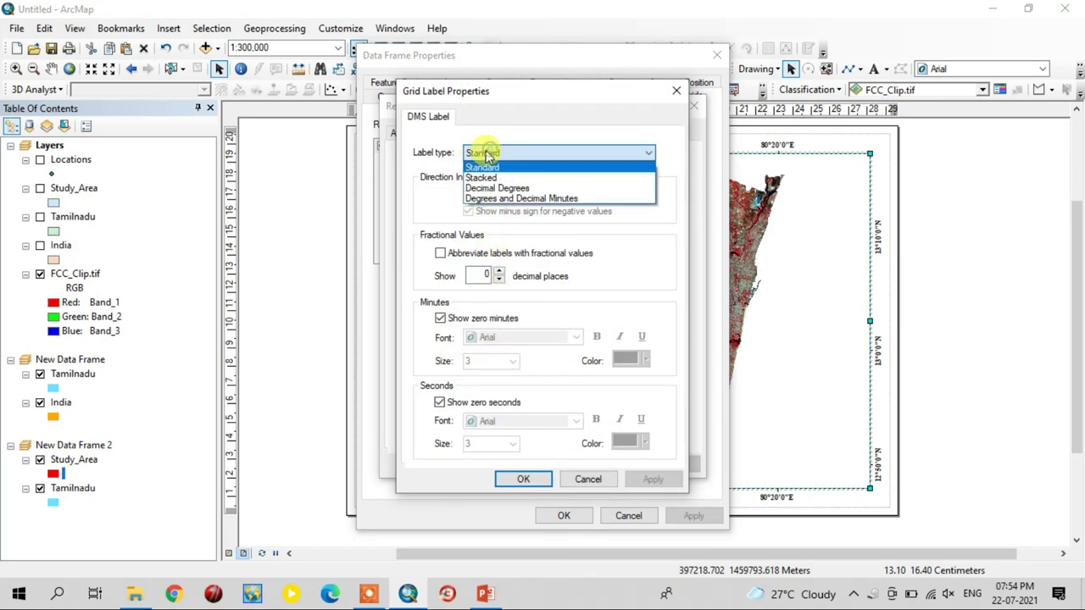
{"action": "left_click", "coordinate": [500, 199]}
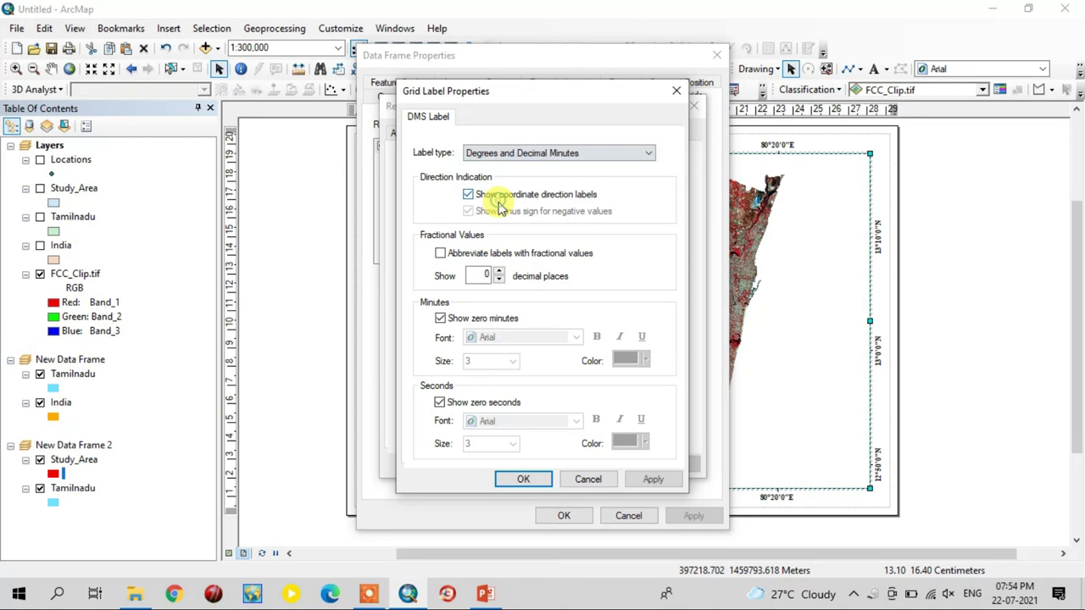
{"action": "left_click", "coordinate": [521, 478]}
{"action": "left_click", "coordinate": [535, 466]}
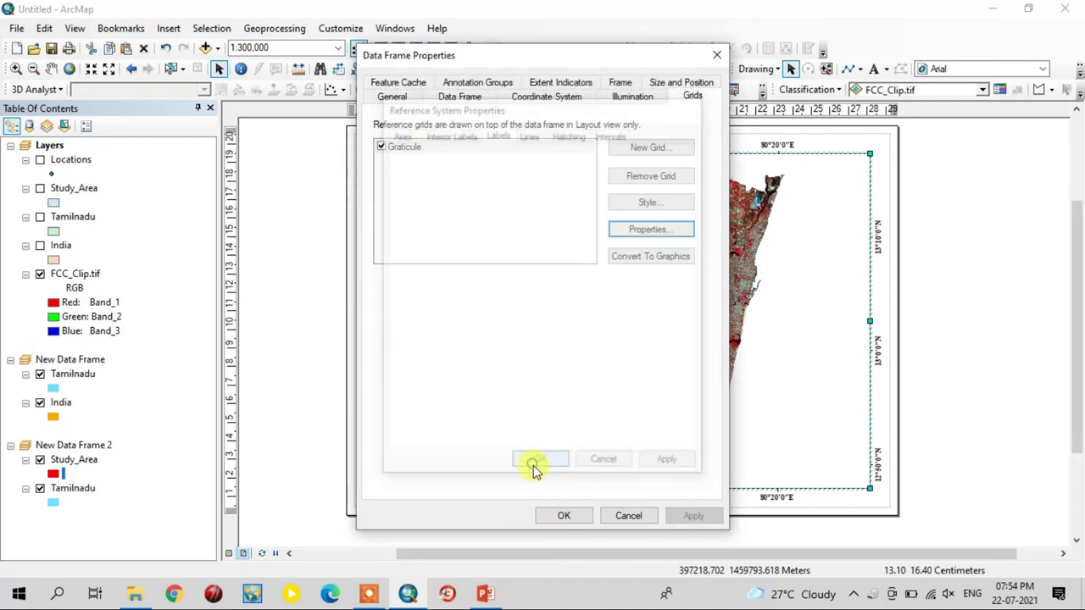
{"action": "left_click", "coordinate": [562, 517]}
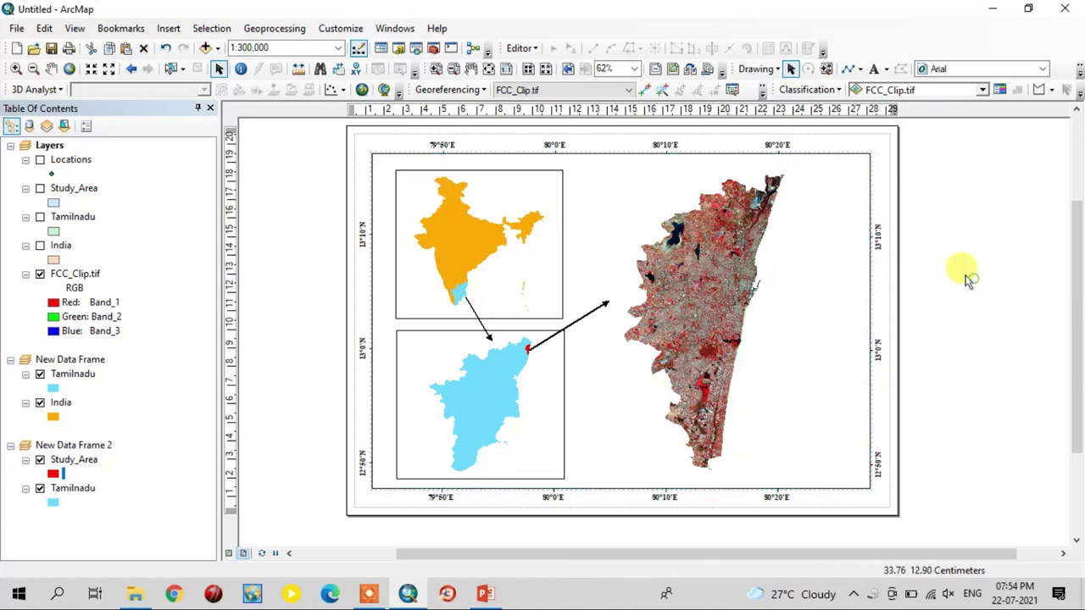
Insert an ESRI North 9 north arrow onto the layout
{"action": "left_click", "coordinate": [168, 28]}
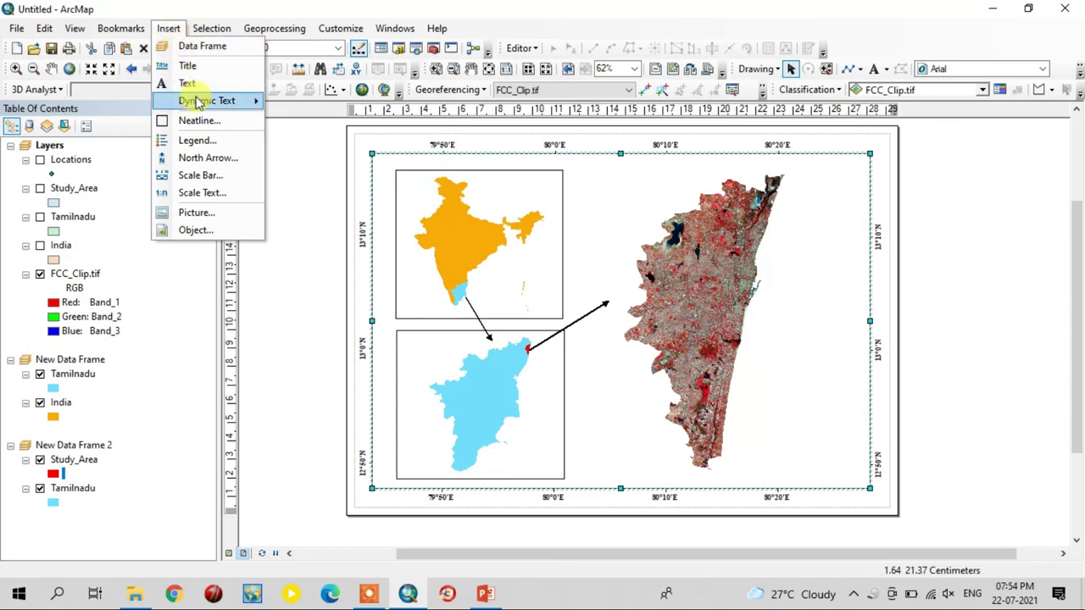
{"action": "left_click", "coordinate": [208, 158]}
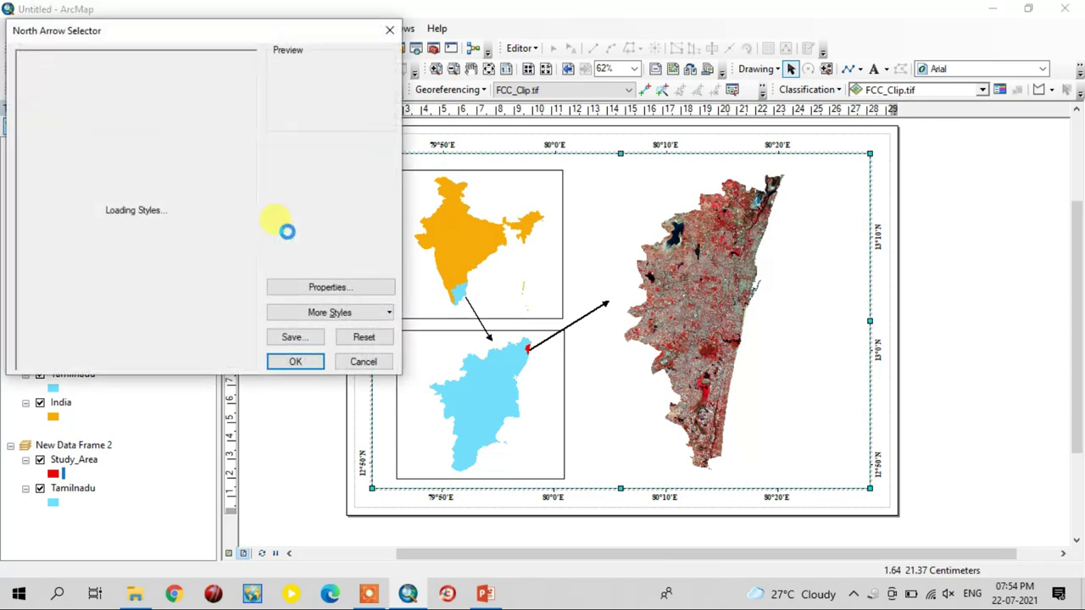
{"action": "left_click", "coordinate": [200, 264]}
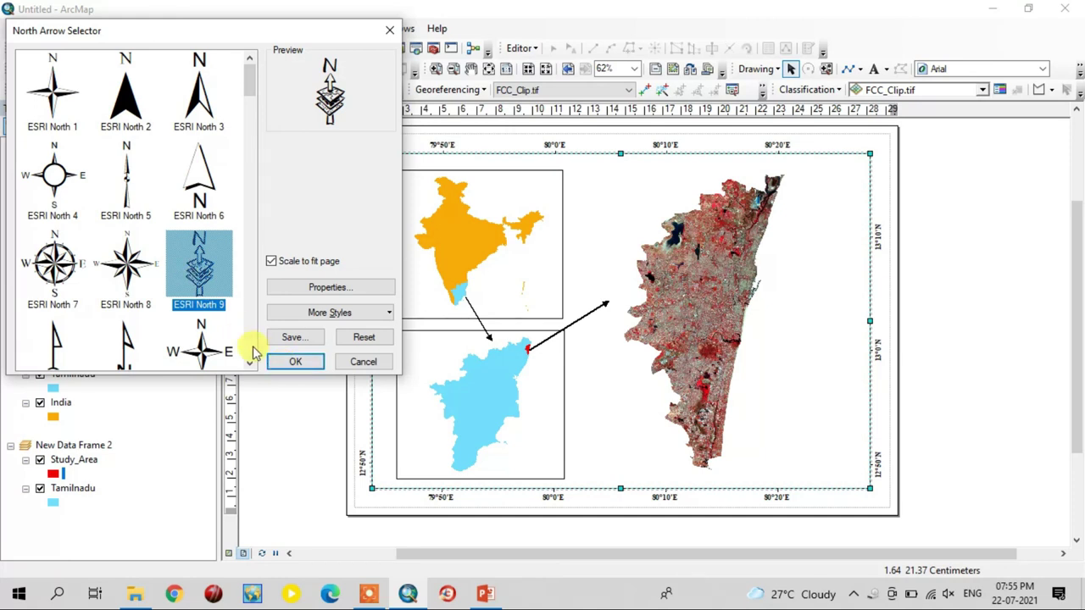
{"action": "left_click", "coordinate": [286, 364]}
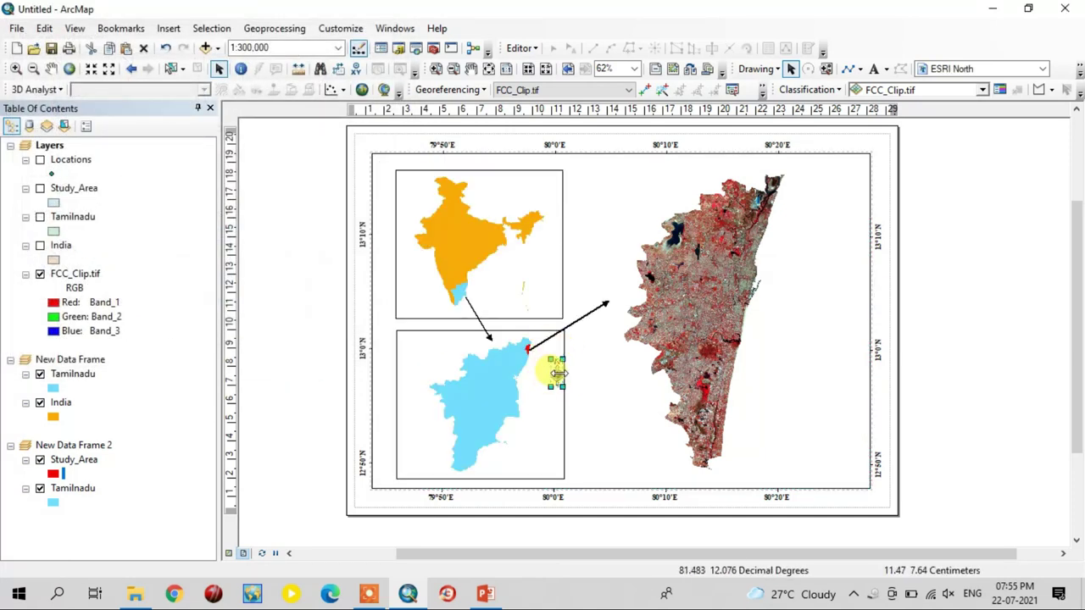
Position north arrows at the main map's top right and in the India and Tamil Nadu insets
{"action": "left_click_drag", "start_coordinate": [557, 374], "coordinate": [854, 182]}
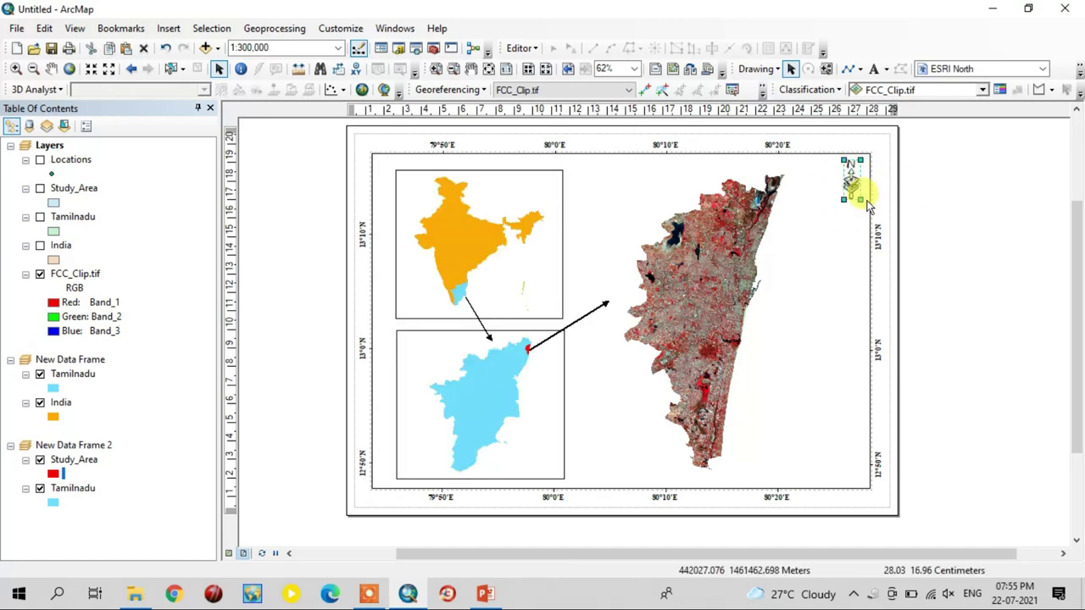
{"action": "mouse_move", "coordinate": [860, 200]}
{"action": "left_mouse_down"}
{"action": "mouse_move", "coordinate": [859, 223]}
{"action": "mouse_move", "coordinate": [855, 186]}
{"action": "left_mouse_up"}
{"action": "left_click_drag", "start_coordinate": [543, 242], "coordinate": [551, 191]}
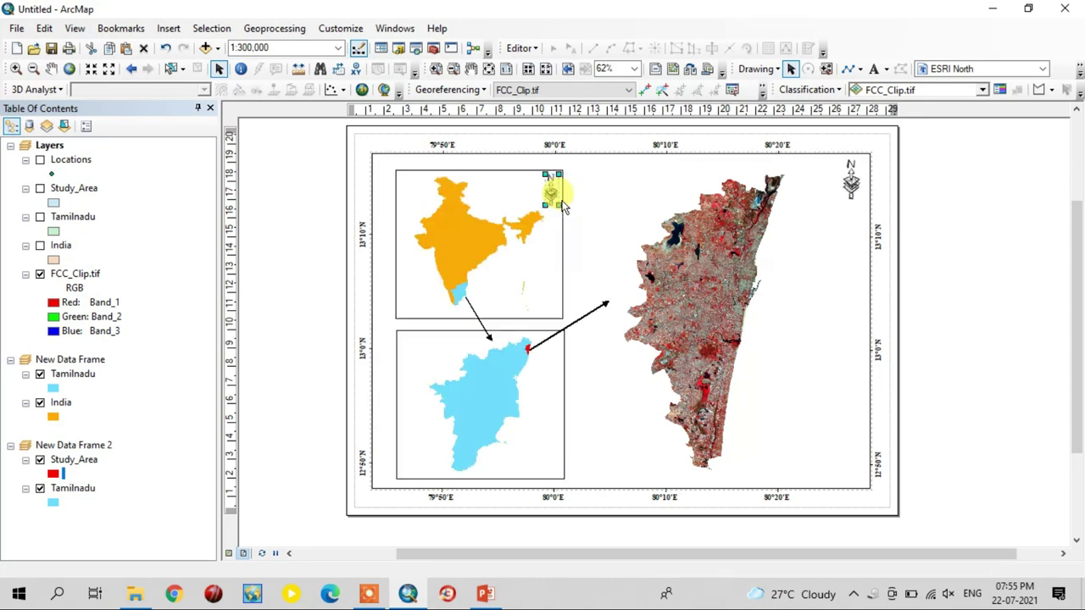
{"action": "left_click_drag", "start_coordinate": [551, 191], "coordinate": [552, 357]}
{"action": "left_click", "coordinate": [932, 290]}
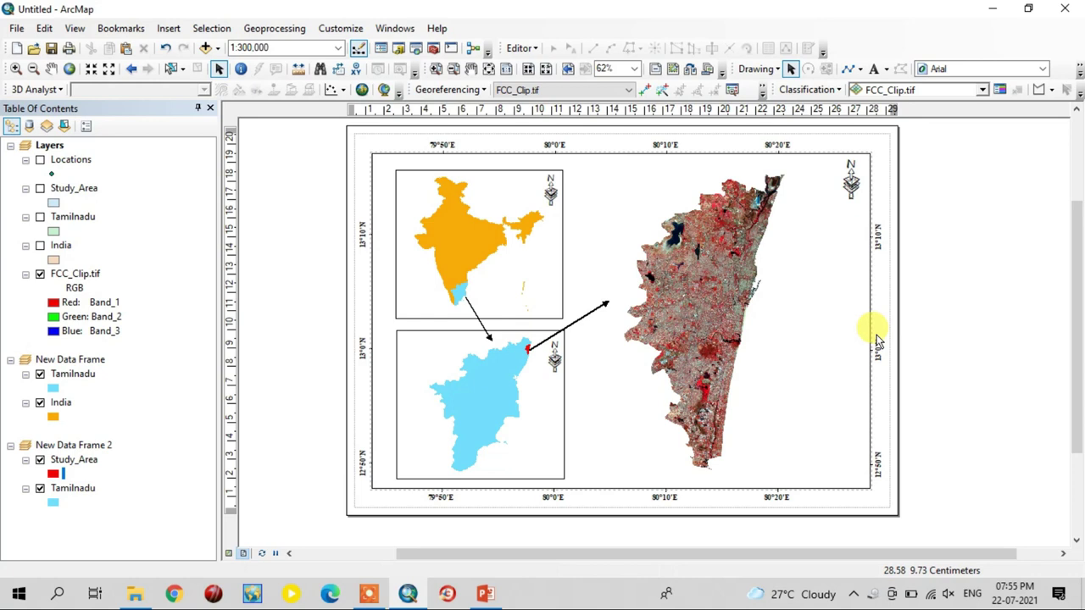
{"action": "left_click", "coordinate": [625, 165]}
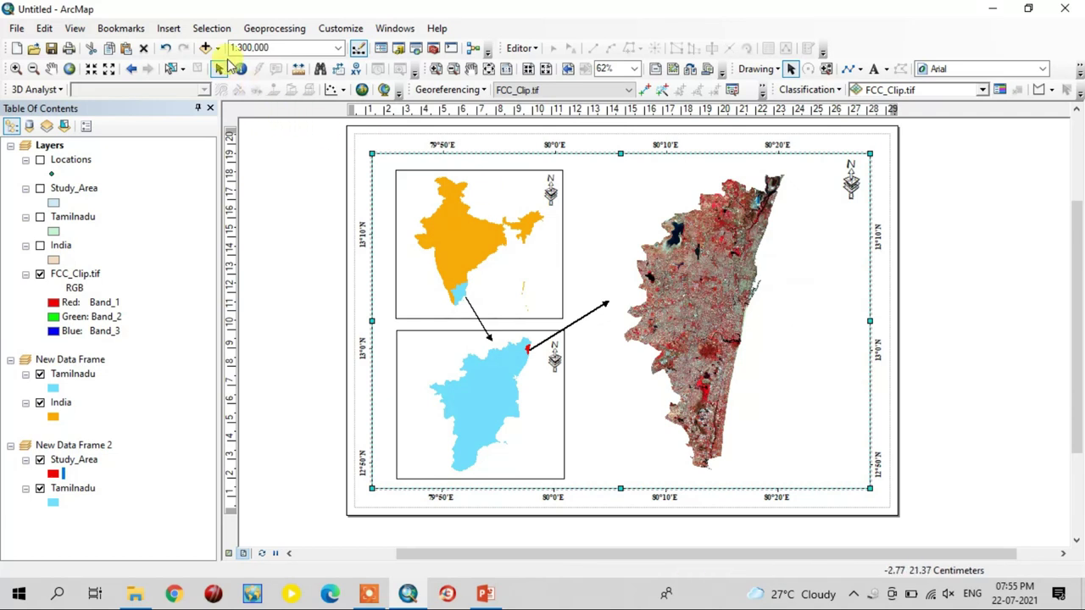
Configure an Alternating Scale Bar 1 with 2 divisions, 2 subdivisions, Kilometers units and label Km
{"action": "left_click", "coordinate": [169, 28]}
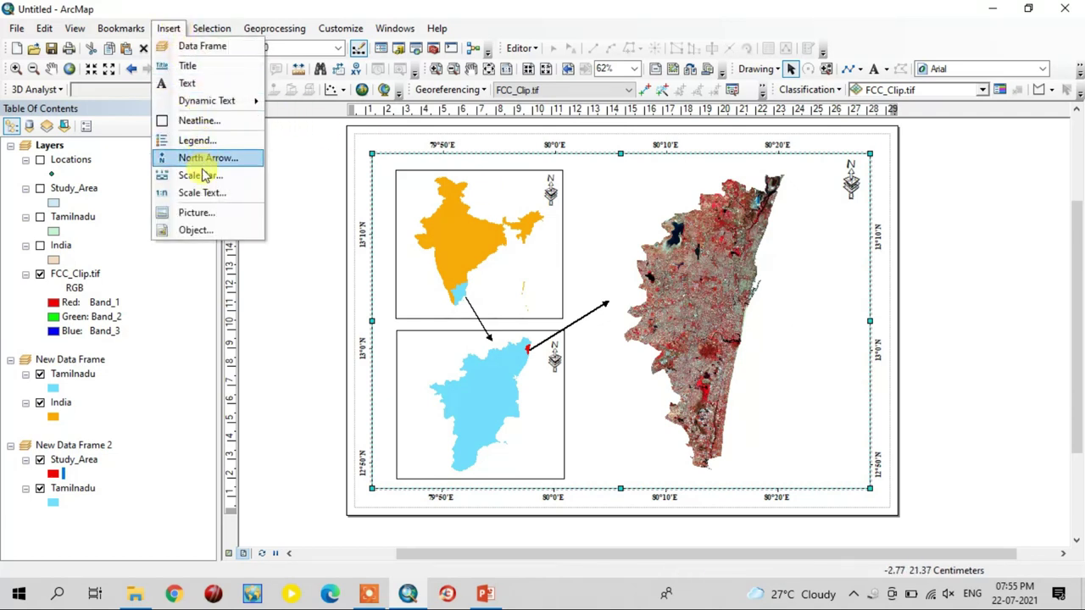
{"action": "left_click", "coordinate": [201, 175]}
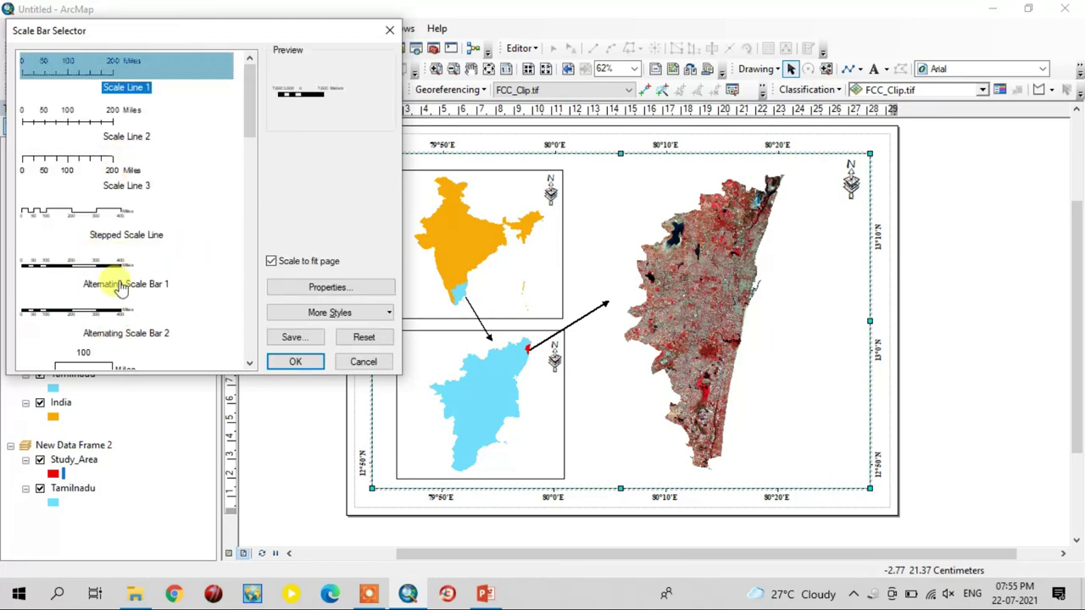
{"action": "left_click", "coordinate": [93, 267]}
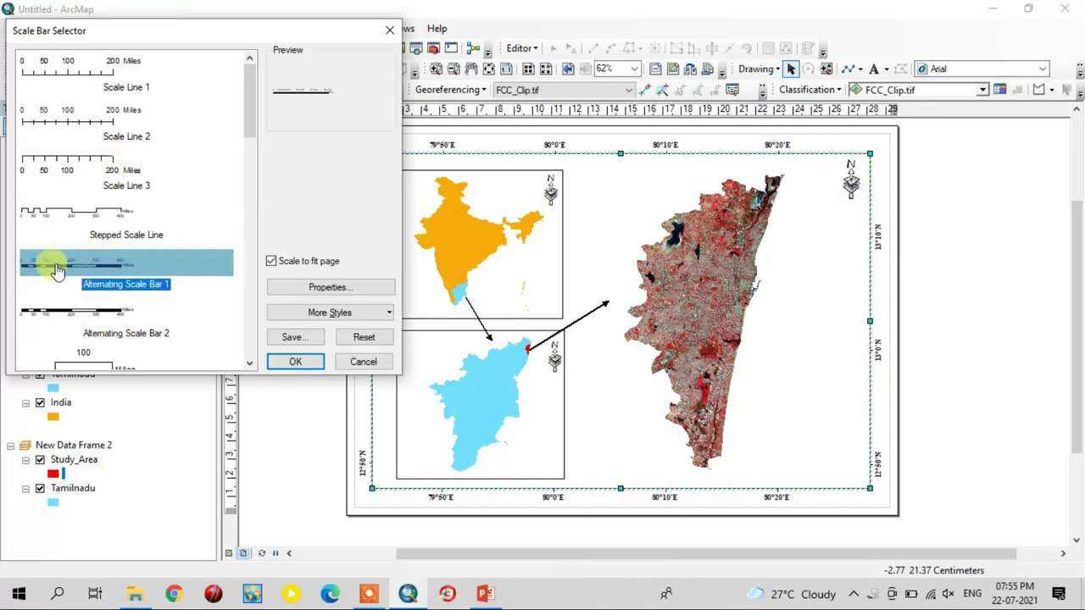
{"action": "left_click", "coordinate": [325, 289]}
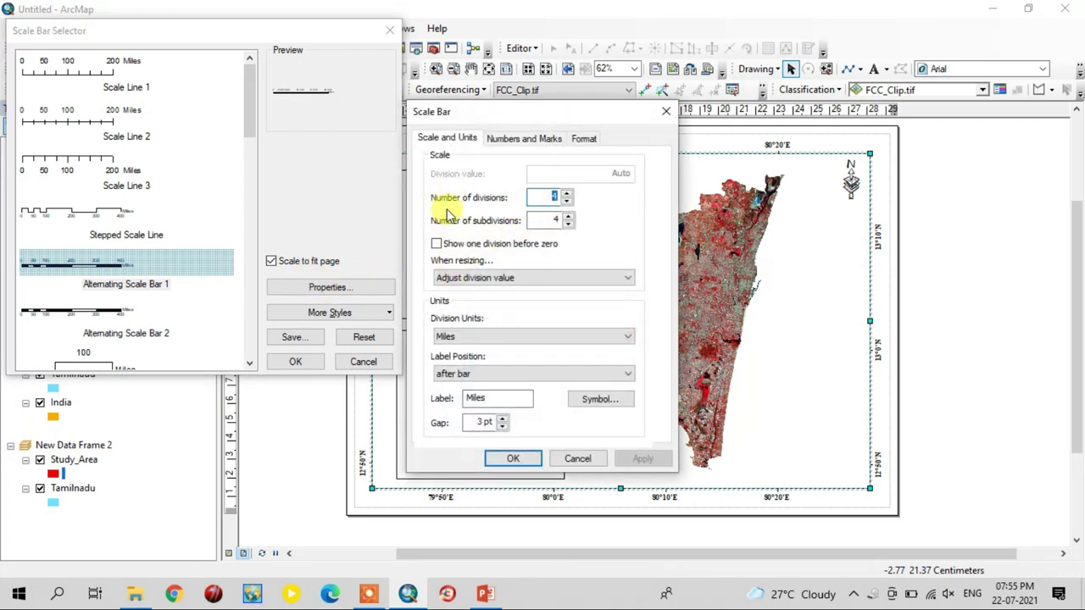
{"action": "left_click", "coordinate": [567, 220]}
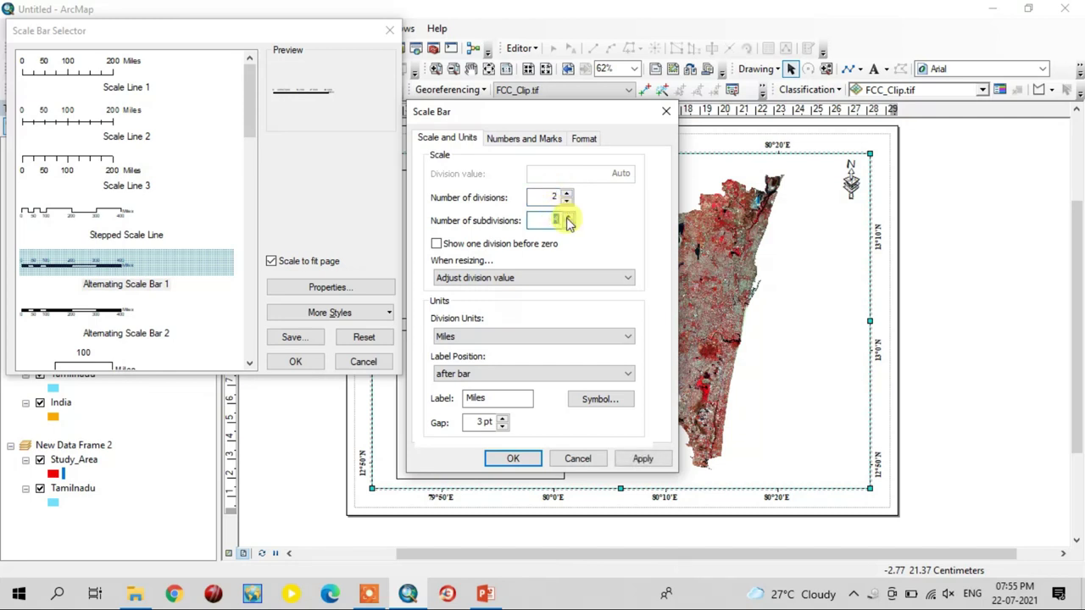
{"action": "left_click", "coordinate": [458, 337]}
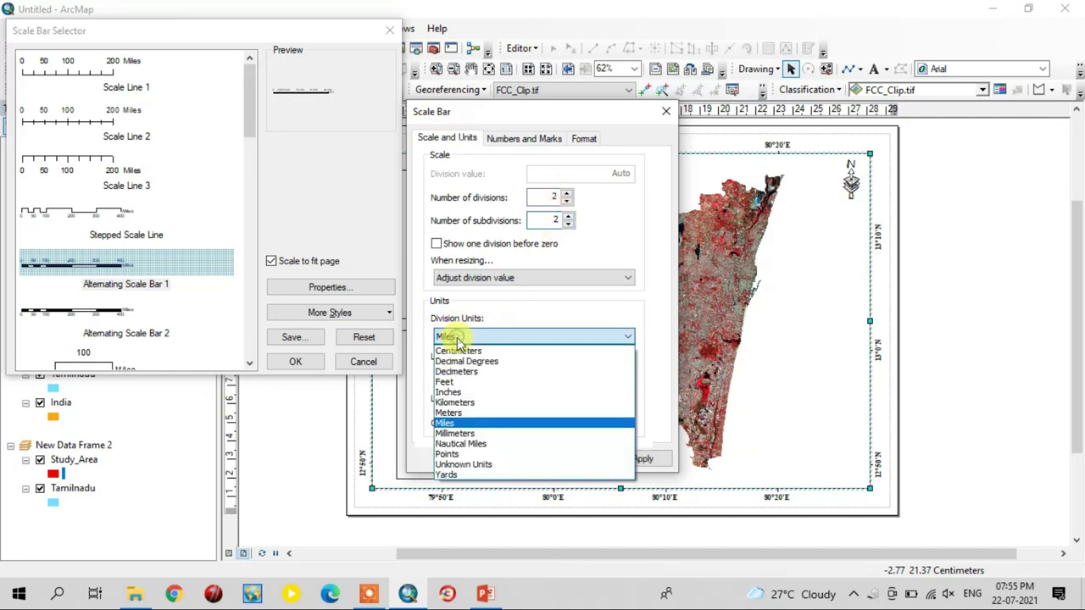
{"action": "left_click", "coordinate": [462, 410]}
{"action": "left_click", "coordinate": [472, 399]}
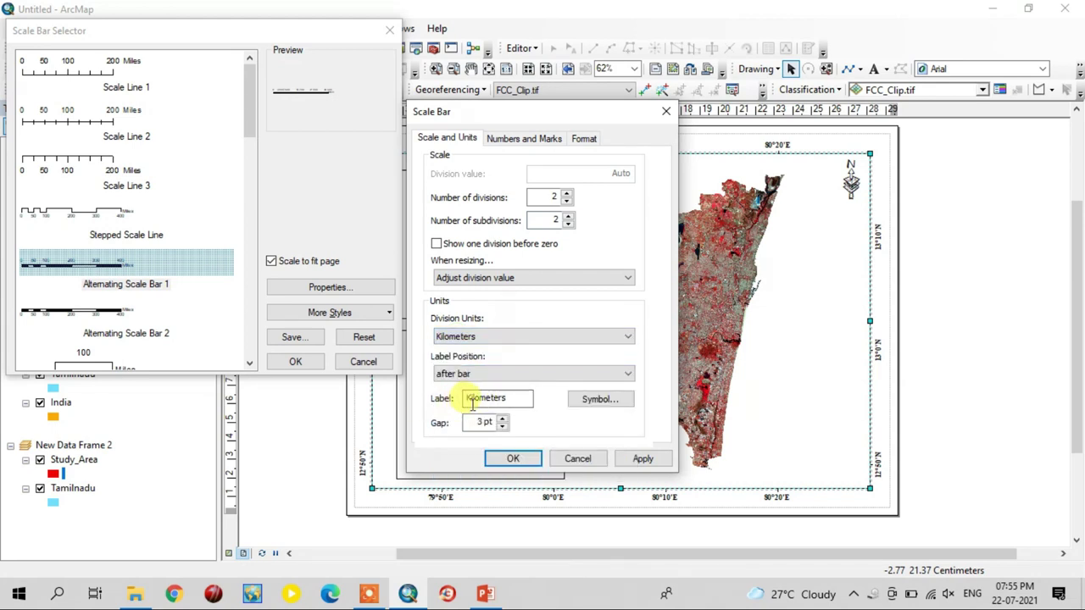
{"action": "left_click_drag", "start_coordinate": [508, 396], "coordinate": [481, 400]}
{"action": "type", "text": "m"}
{"action": "left_click", "coordinate": [513, 459]}
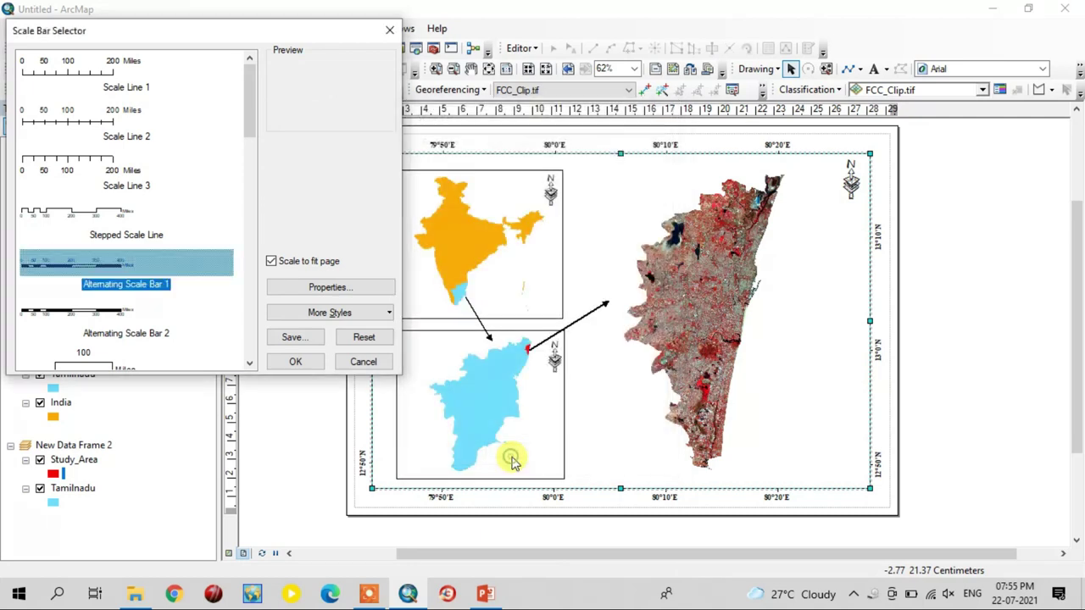
Place the scale bar beneath the study area image
{"action": "left_click", "coordinate": [293, 363]}
{"action": "left_click_drag", "start_coordinate": [620, 348], "coordinate": [678, 472]}
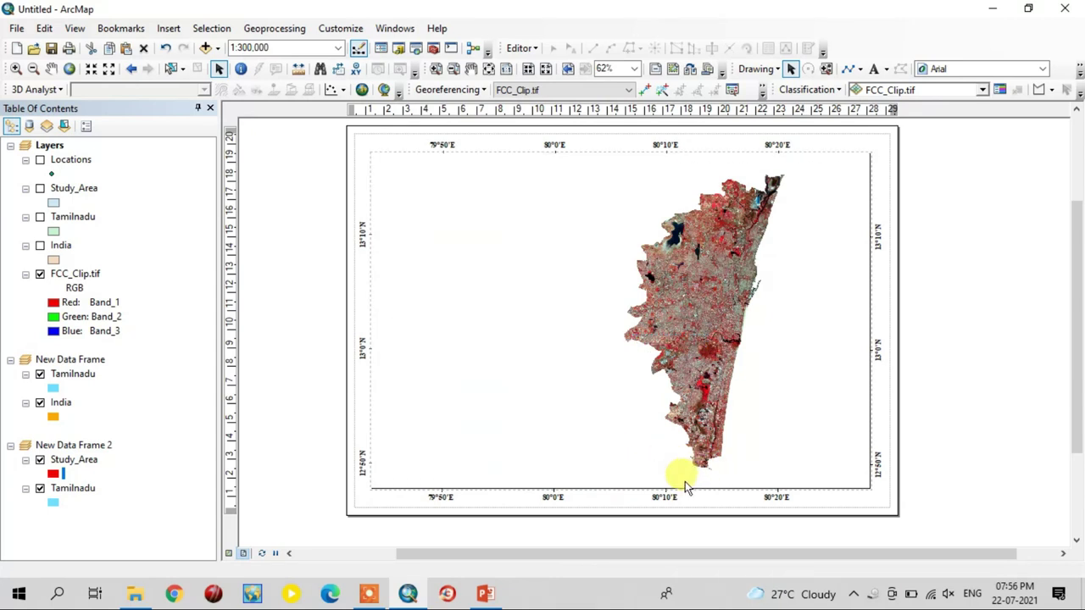
{"action": "left_click", "coordinate": [935, 424]}
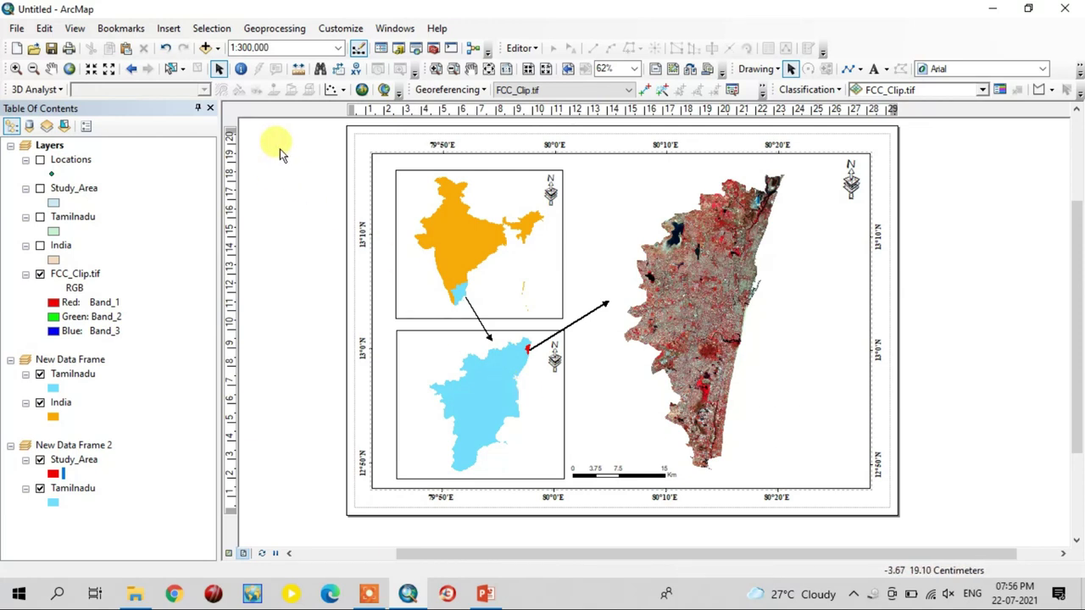
Insert a new text element for the India label and open its symbol settings
{"action": "left_click", "coordinate": [161, 28]}
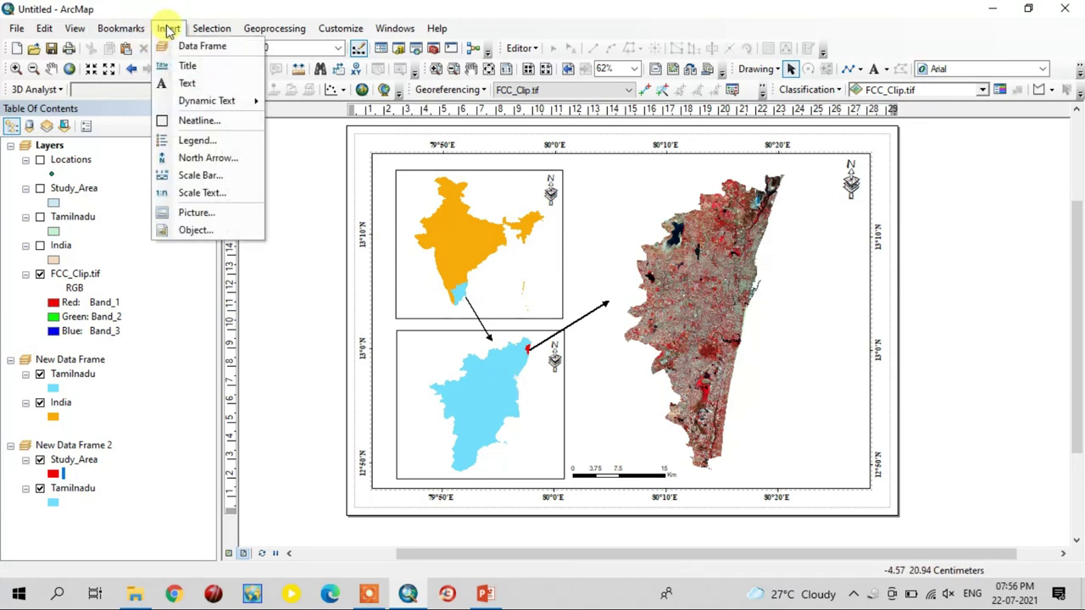
{"action": "left_click", "coordinate": [192, 67]}
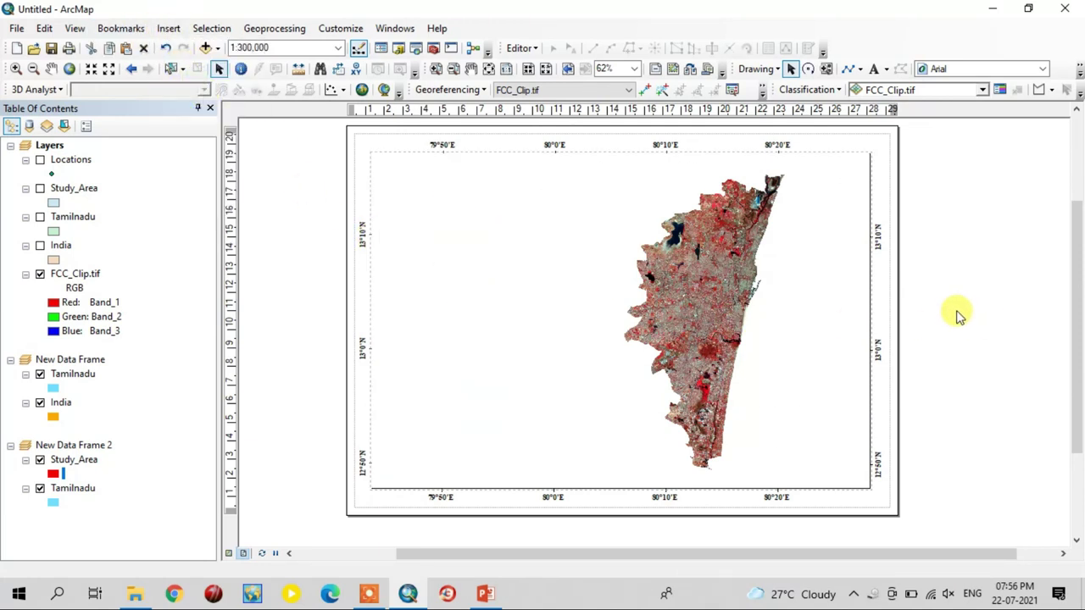
{"action": "double_click", "coordinate": [309, 274]}
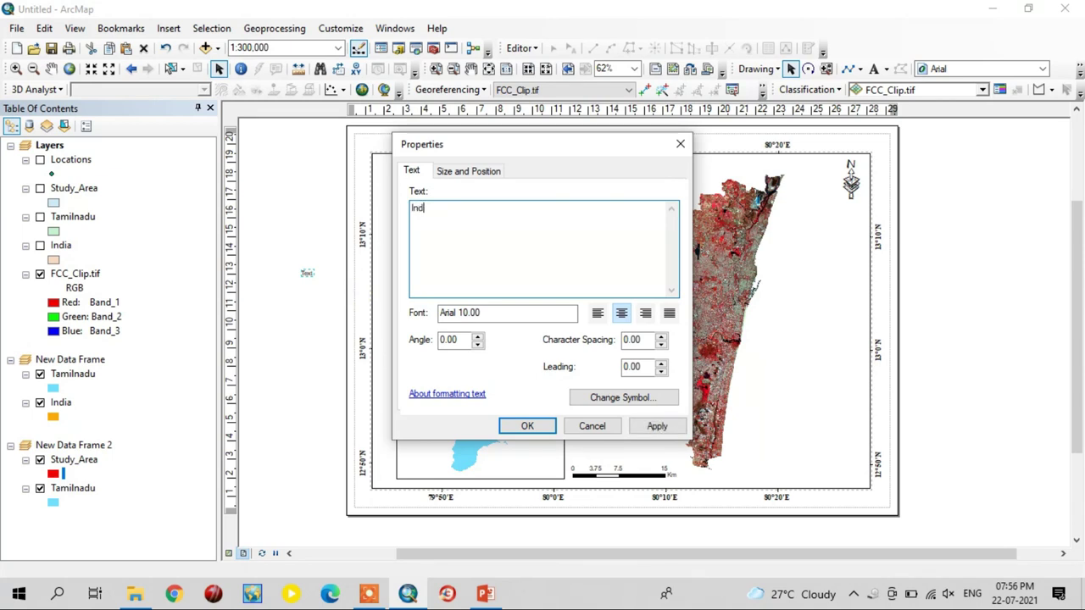
{"action": "left_click", "coordinate": [645, 399]}
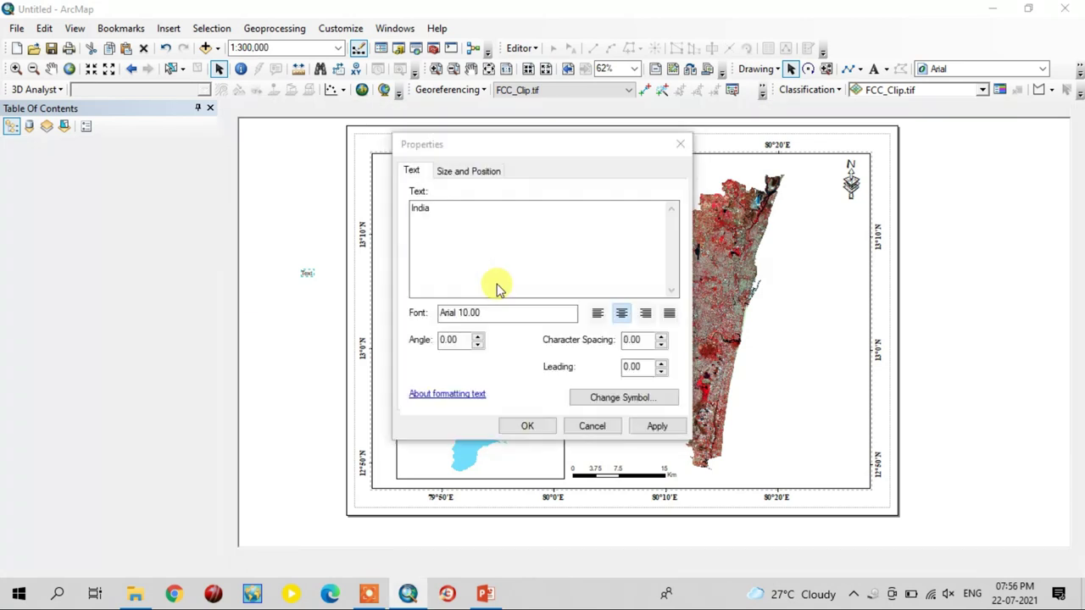
Set the India label to Times New Roman size 16 and move it into the India inset
{"action": "left_click", "coordinate": [605, 262]}
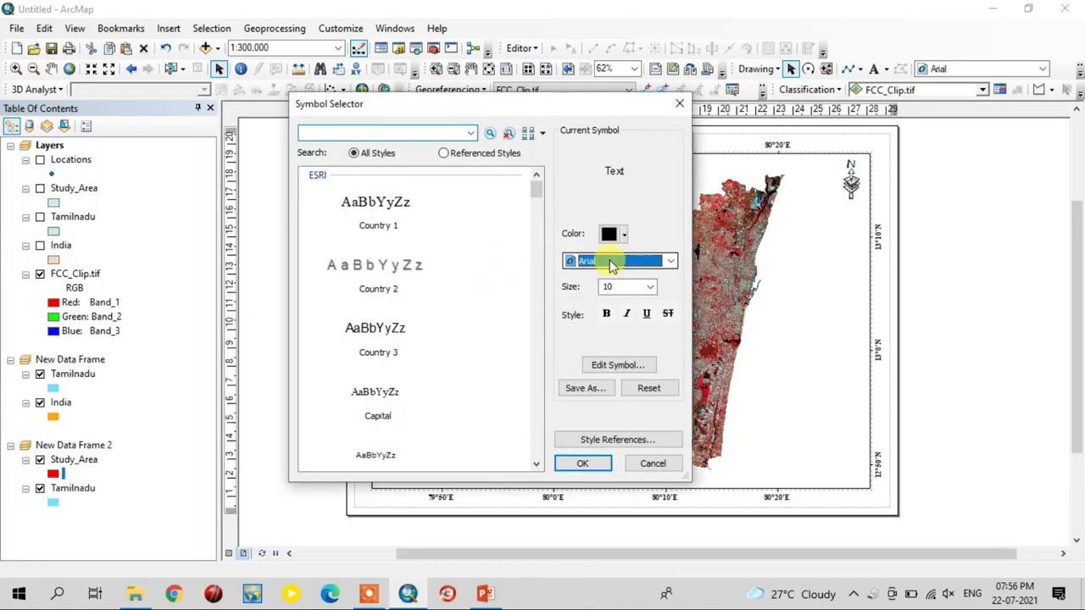
{"action": "scroll", "coordinate": [610, 264], "scroll_direction": "down", "scroll_amount": 10}
{"action": "key", "text": "t"}
{"action": "key", "text": "i"}
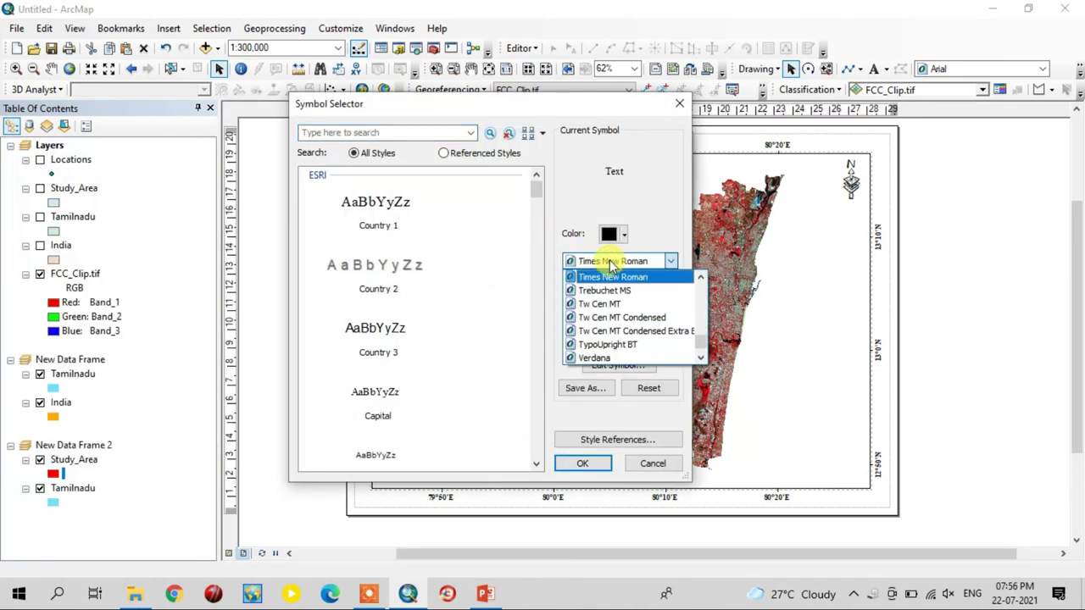
{"action": "left_click", "coordinate": [617, 279]}
{"action": "left_click", "coordinate": [650, 287]}
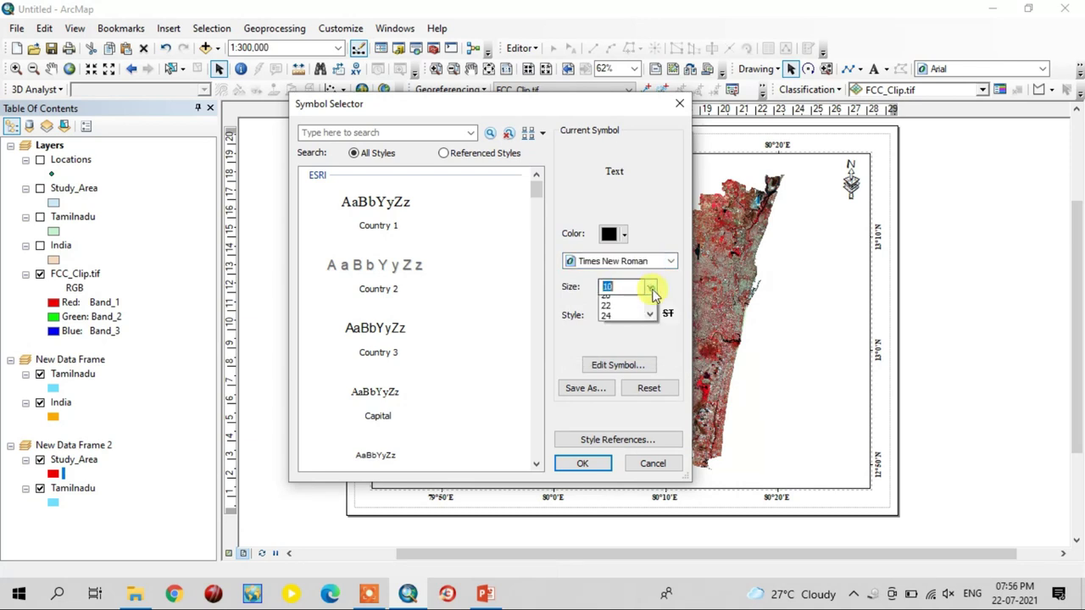
{"action": "left_click", "coordinate": [623, 343]}
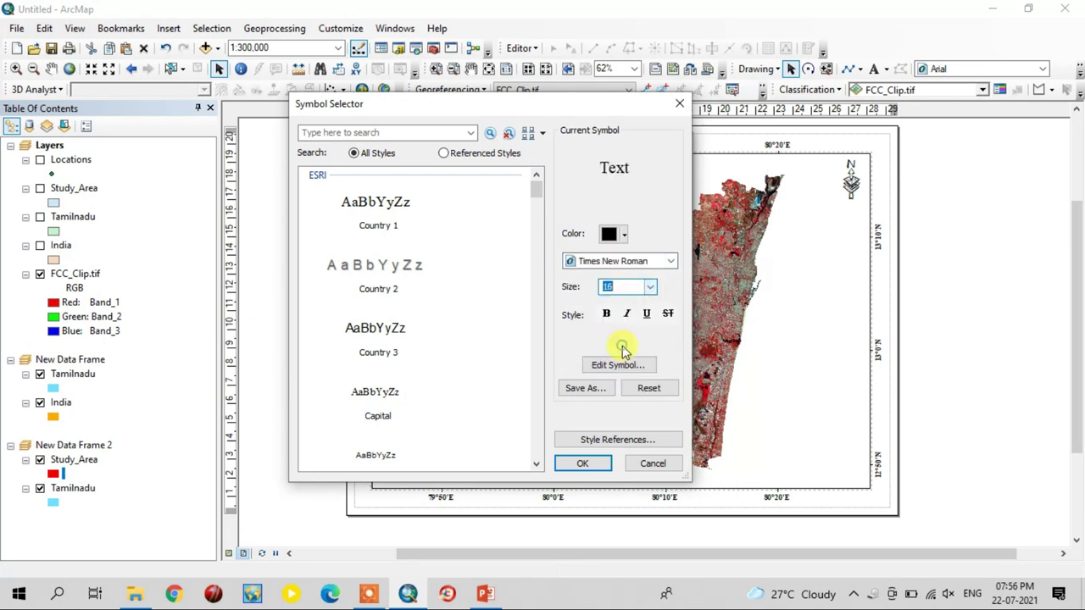
{"action": "left_click", "coordinate": [583, 464]}
{"action": "left_click", "coordinate": [525, 427]}
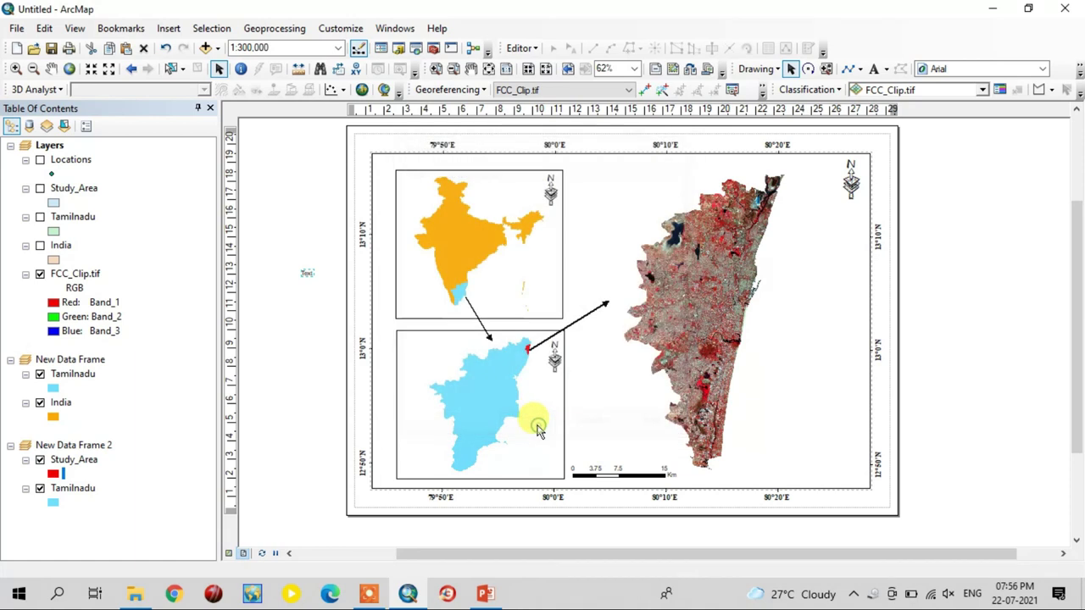
{"action": "left_click_drag", "start_coordinate": [308, 278], "coordinate": [523, 295]}
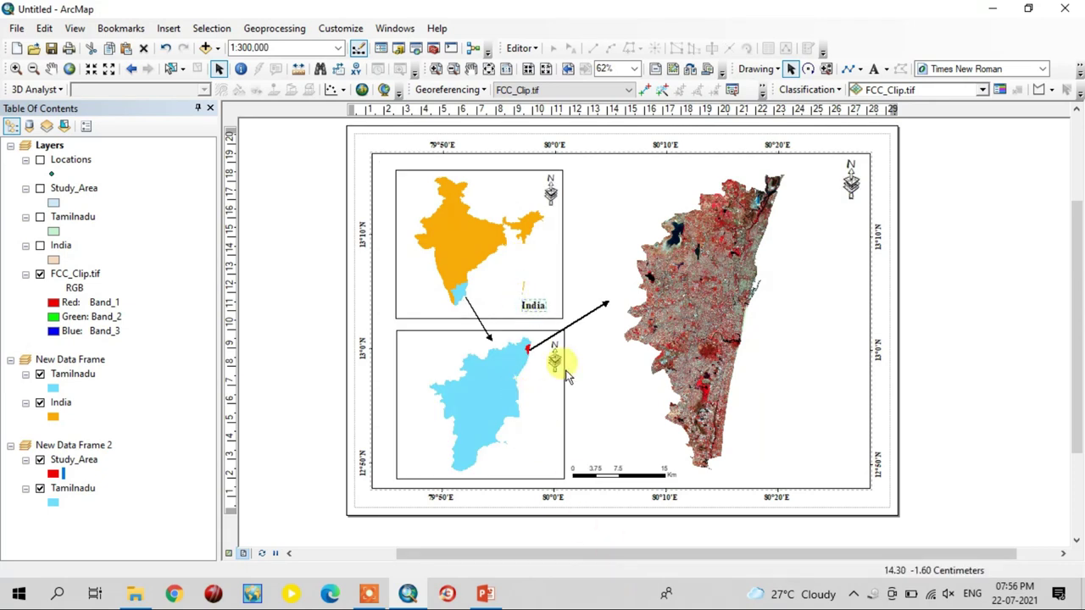
Copy the India label and paste a duplicate of it
{"action": "left_click", "coordinate": [521, 312]}
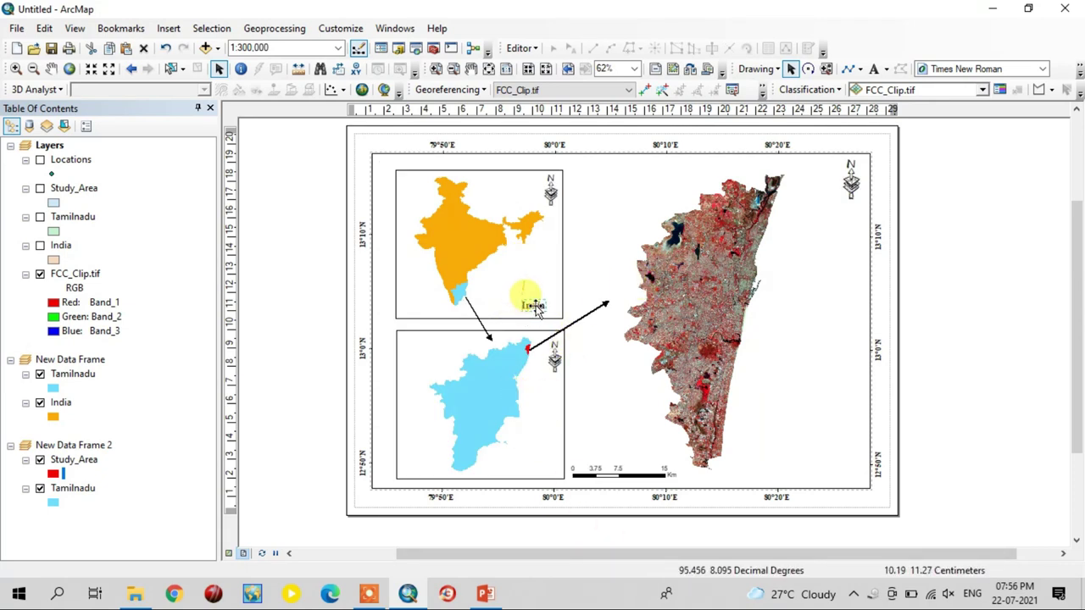
{"action": "right_click", "coordinate": [534, 306]}
{"action": "left_click", "coordinate": [583, 90]}
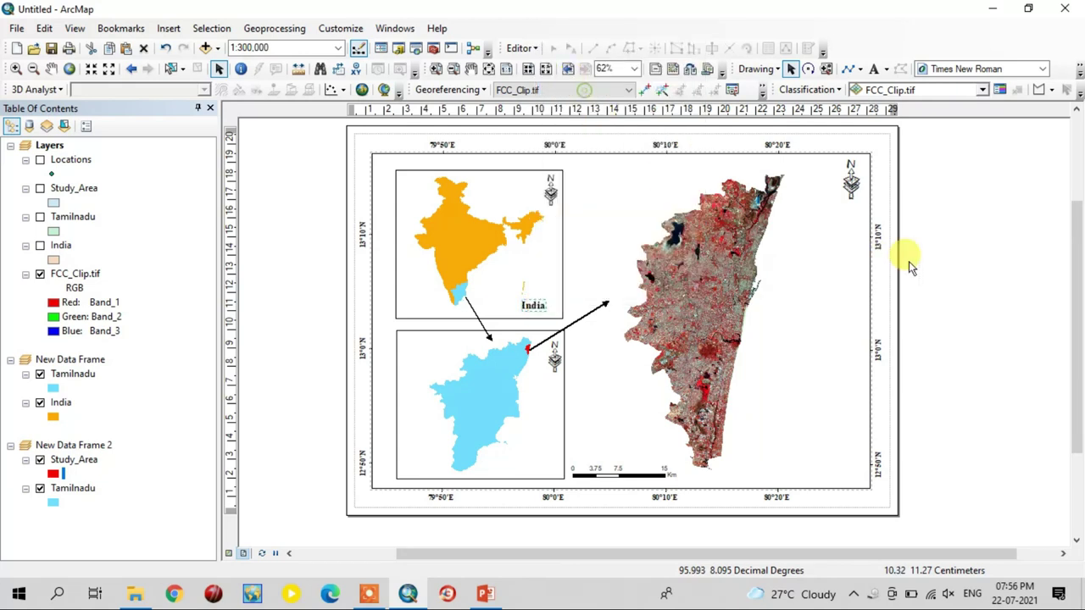
{"action": "left_click", "coordinate": [933, 250]}
{"action": "key", "text": "ctrl+v"}
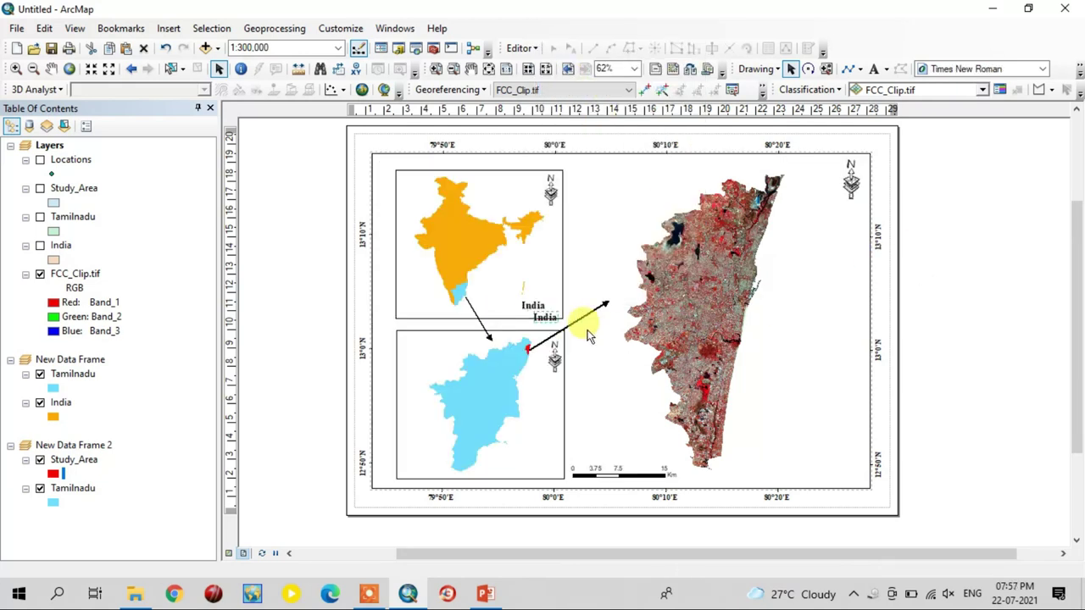
Move the duplicate into the Tamil Nadu inset, retext it 'Tamilnadu', and paste another India copy
{"action": "left_click_drag", "start_coordinate": [534, 319], "coordinate": [531, 474]}
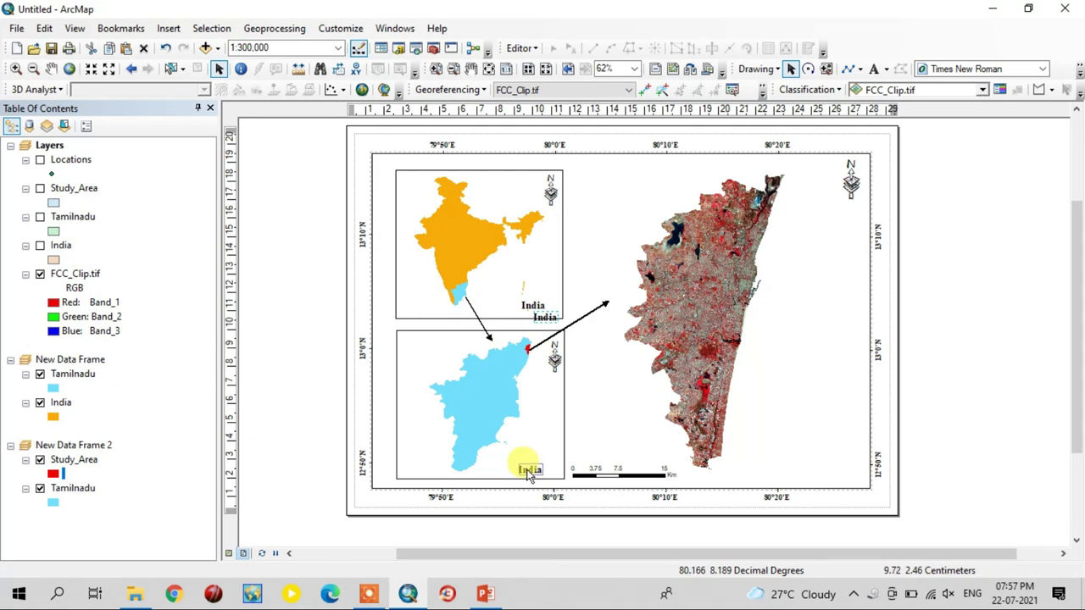
{"action": "double_click", "coordinate": [530, 470]}
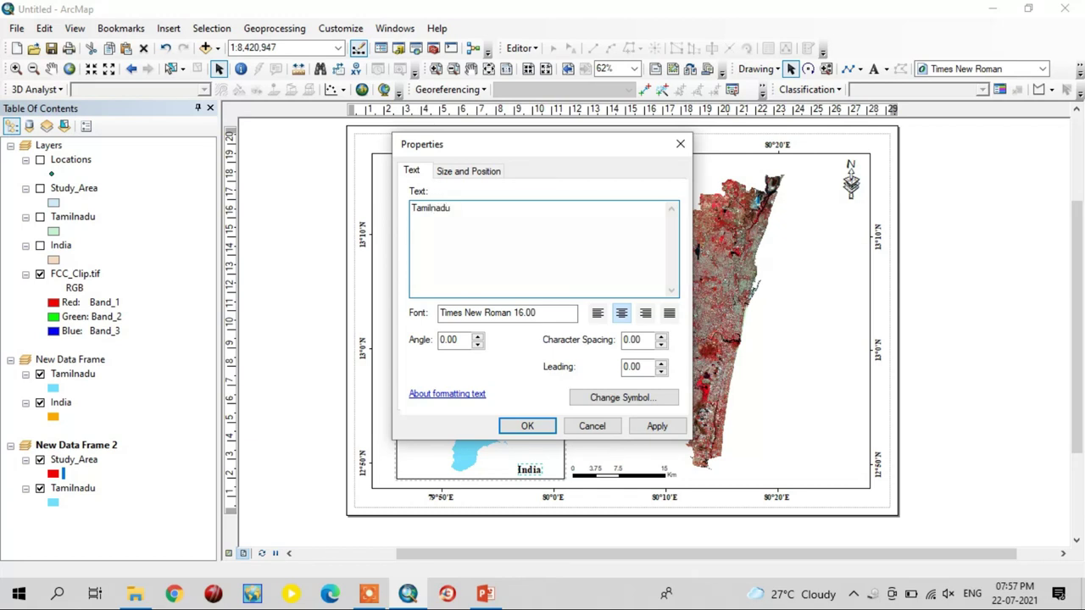
{"action": "left_click", "coordinate": [525, 426]}
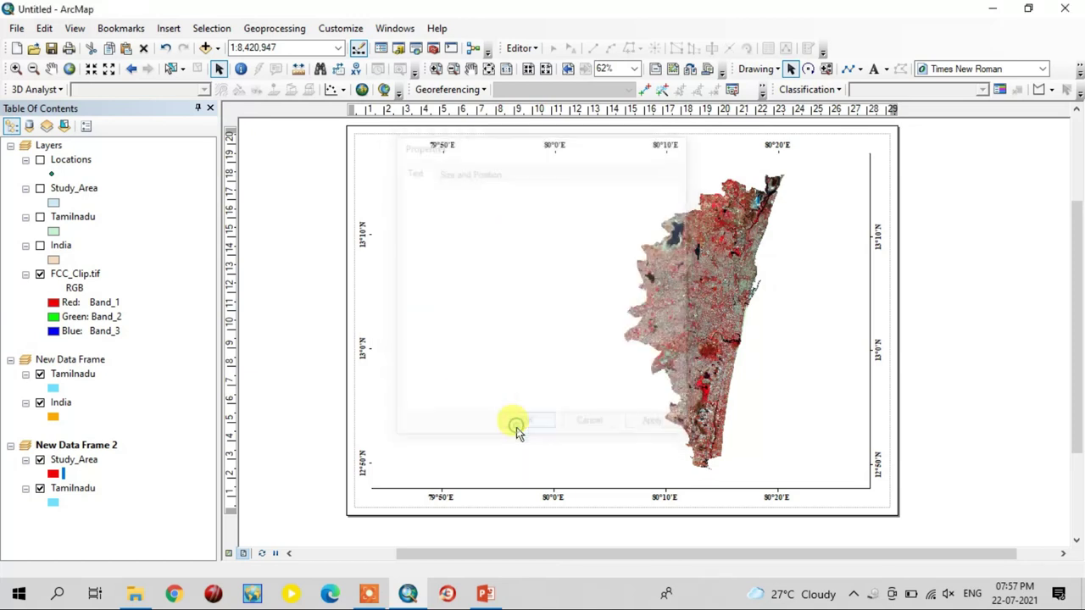
{"action": "left_click", "coordinate": [944, 334]}
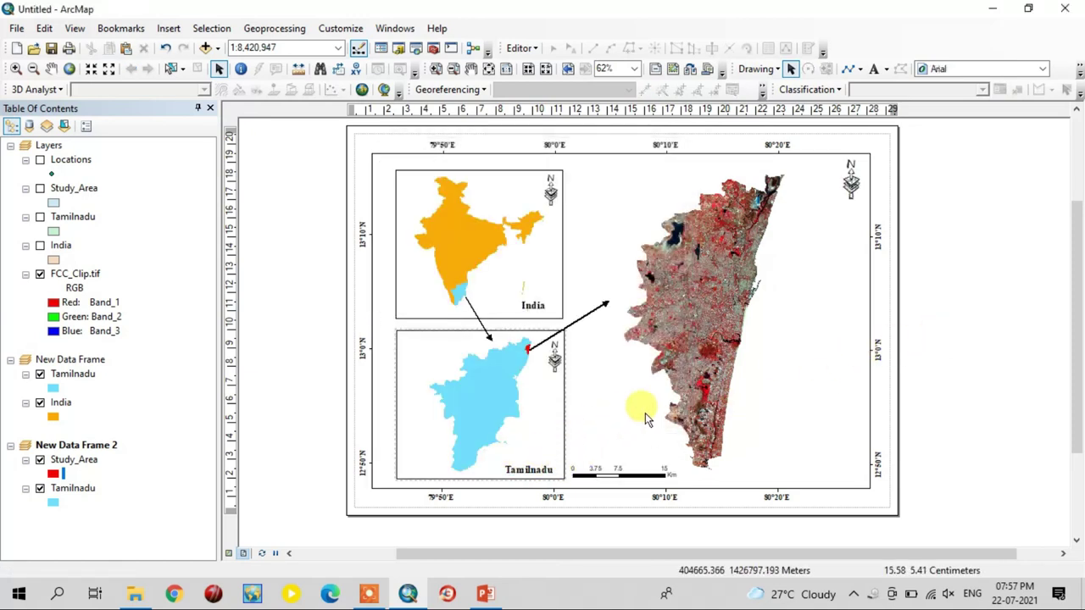
{"action": "left_click", "coordinate": [534, 305]}
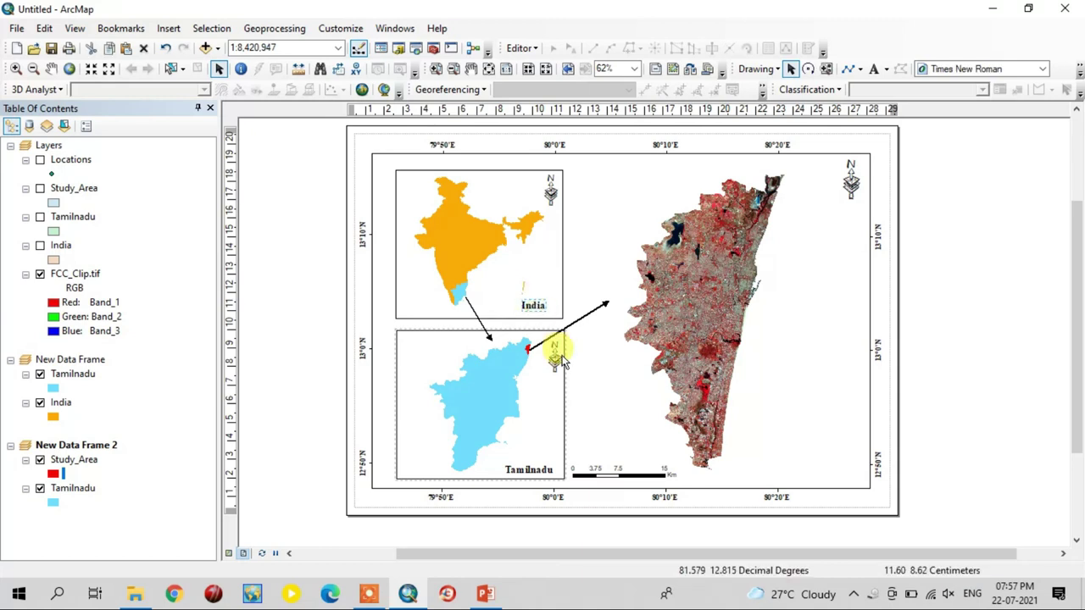
{"action": "key", "text": "ctrl+v"}
Move the new label copy into the sea beside the study area and retext it 'Bay of Bengal'
{"action": "left_click_drag", "start_coordinate": [544, 318], "coordinate": [803, 330]}
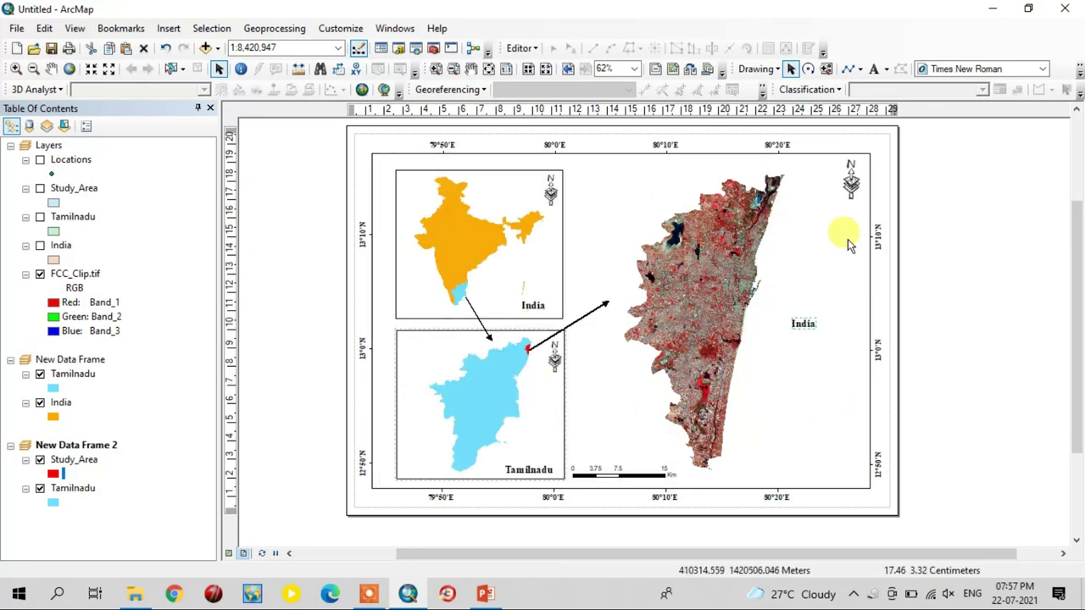
{"action": "double_click", "coordinate": [802, 326]}
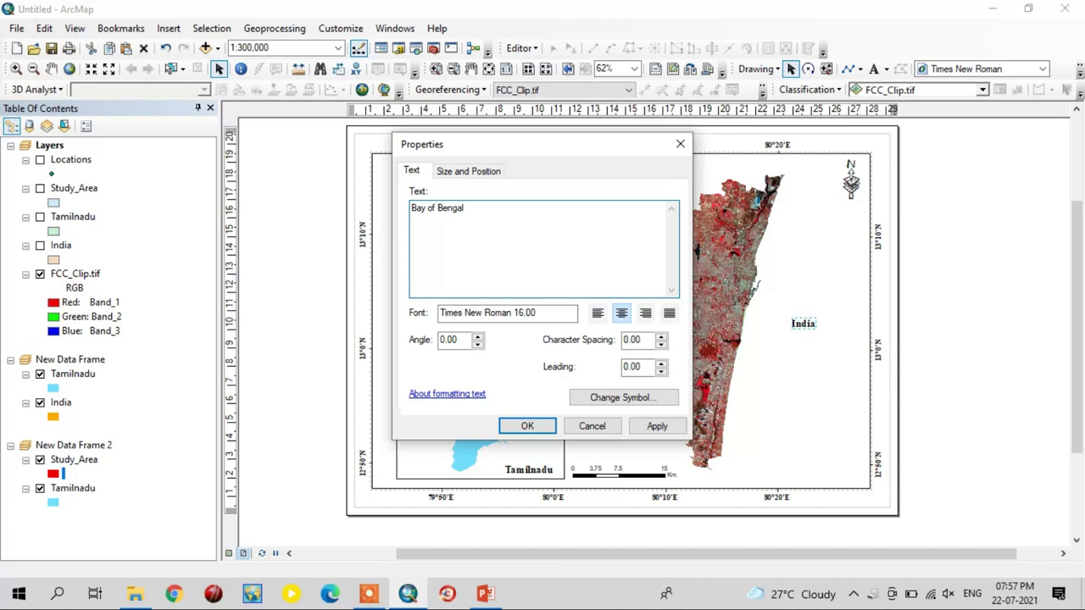
{"action": "type", "text": "Bay of Bengal"}
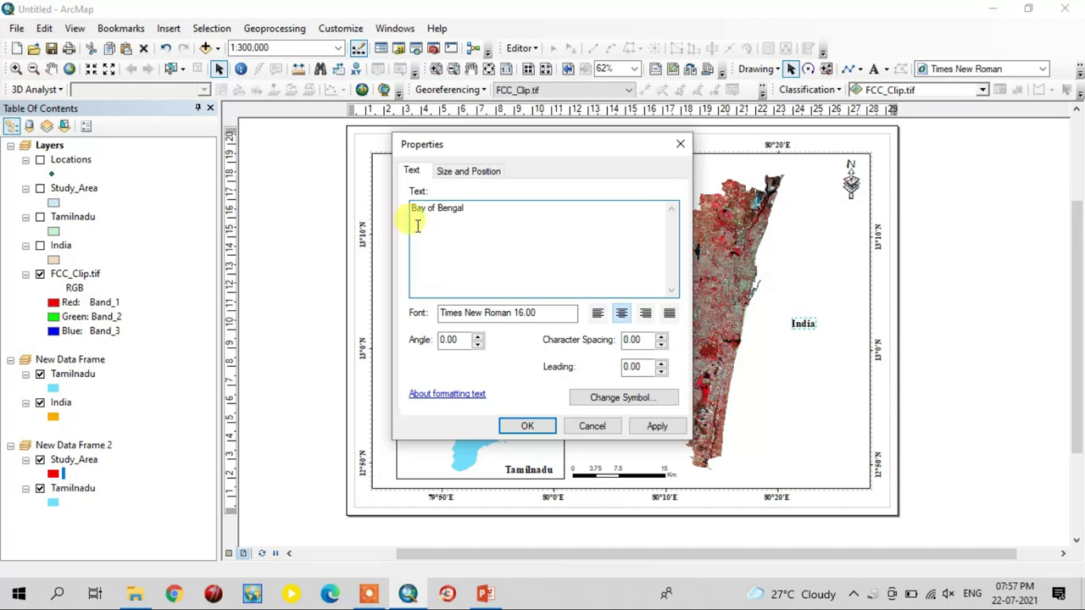
{"action": "left_click", "coordinate": [540, 428]}
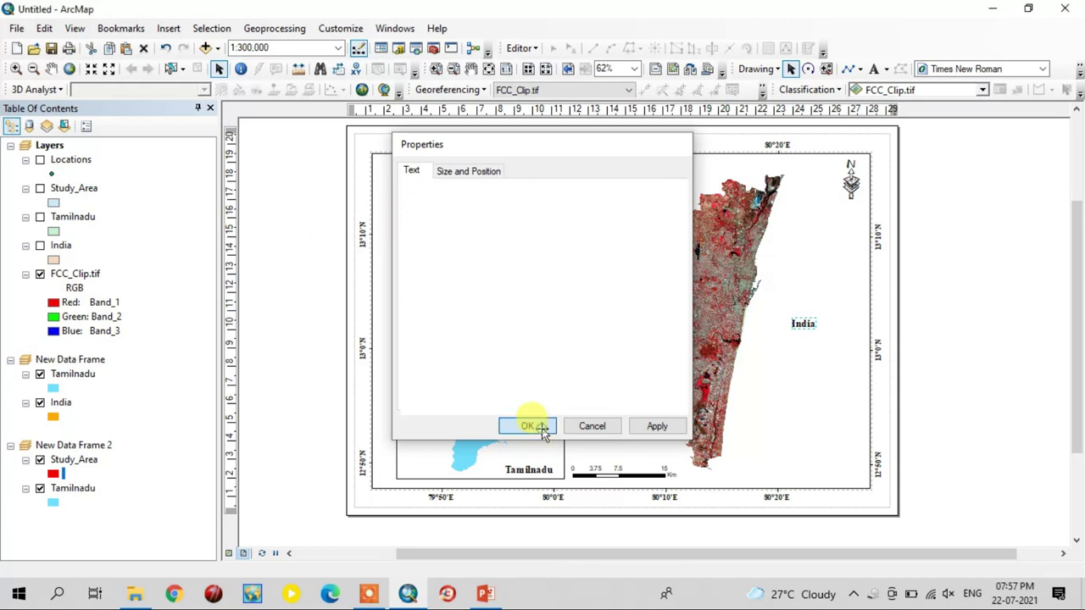
Rotate the Bay of Bengal label left until it stands vertical, reading bottom to top
{"action": "right_click", "coordinate": [810, 329]}
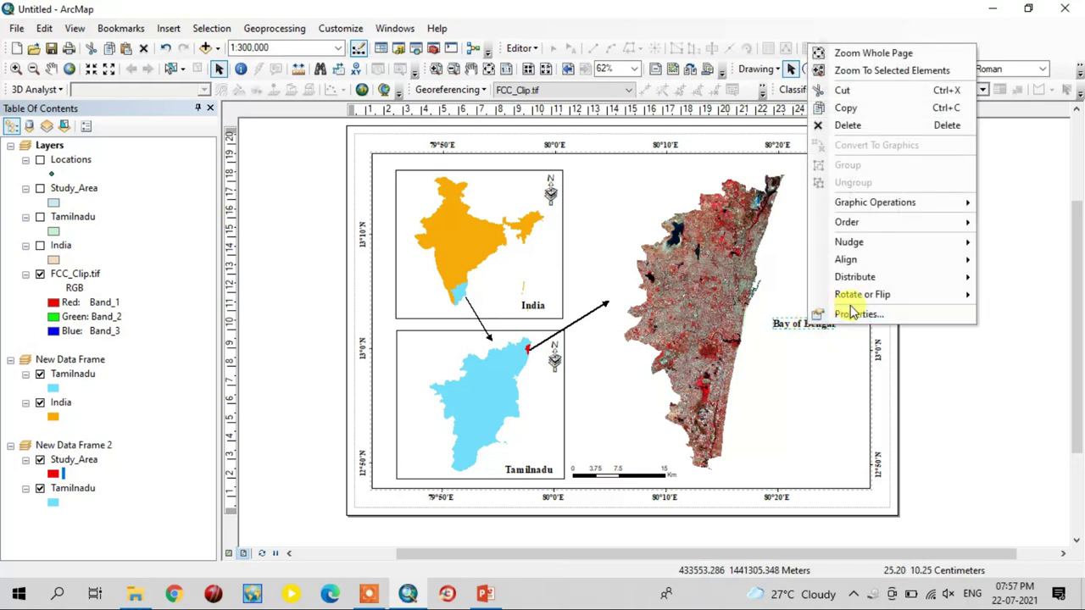
{"action": "mouse_move", "coordinate": [851, 303]}
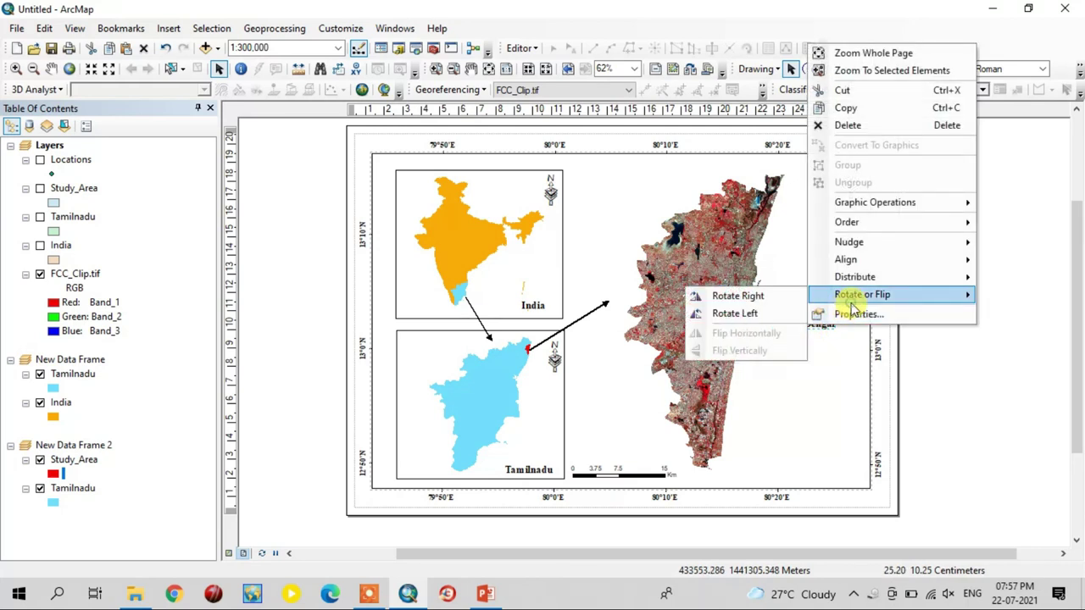
{"action": "left_click", "coordinate": [755, 294]}
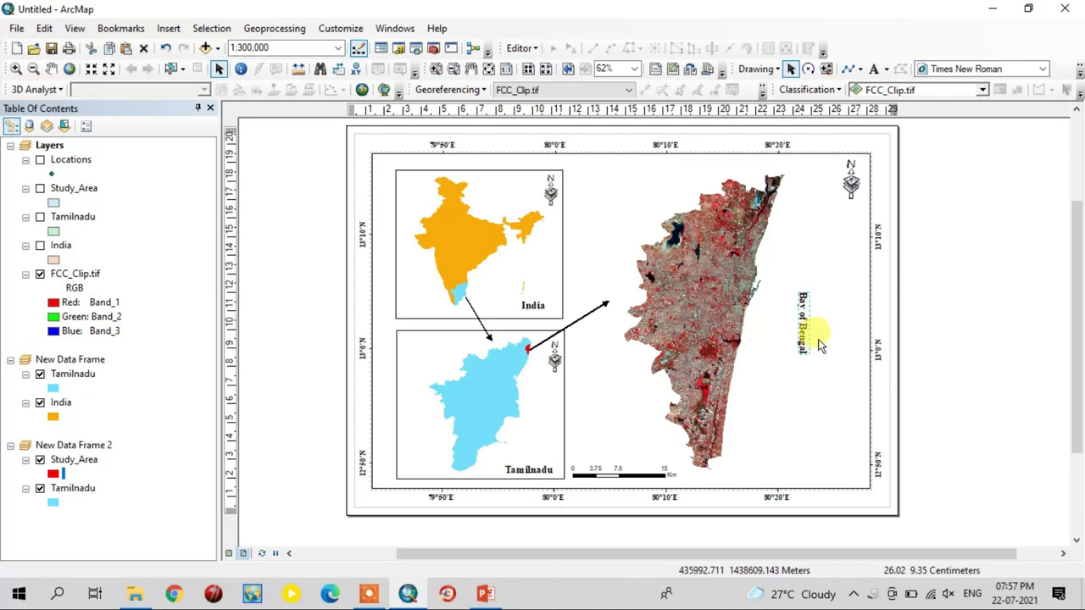
{"action": "right_click", "coordinate": [801, 313]}
{"action": "mouse_move", "coordinate": [848, 298]}
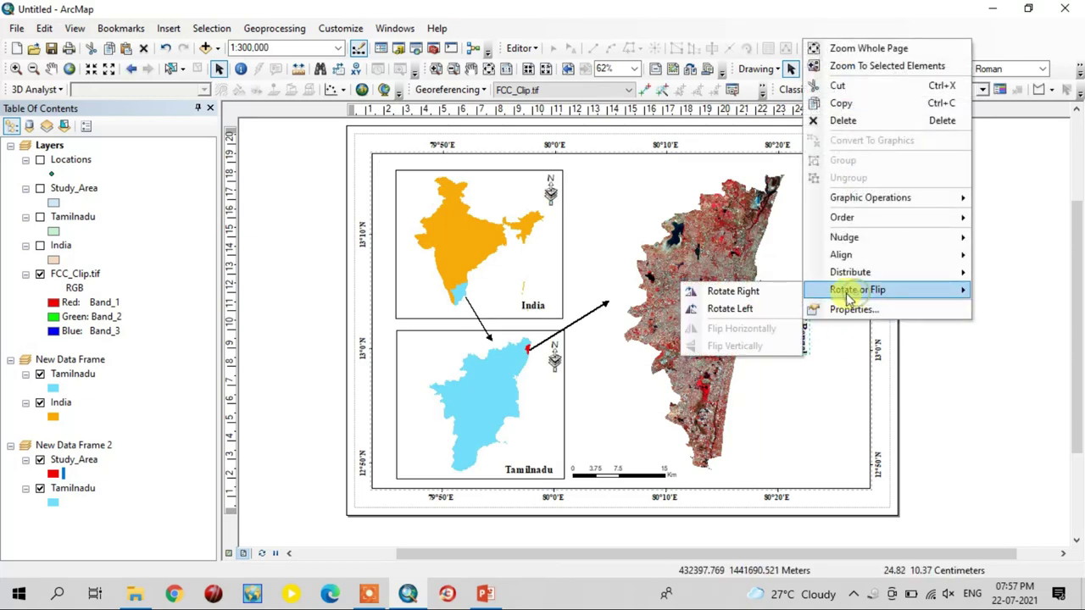
{"action": "left_click", "coordinate": [721, 308]}
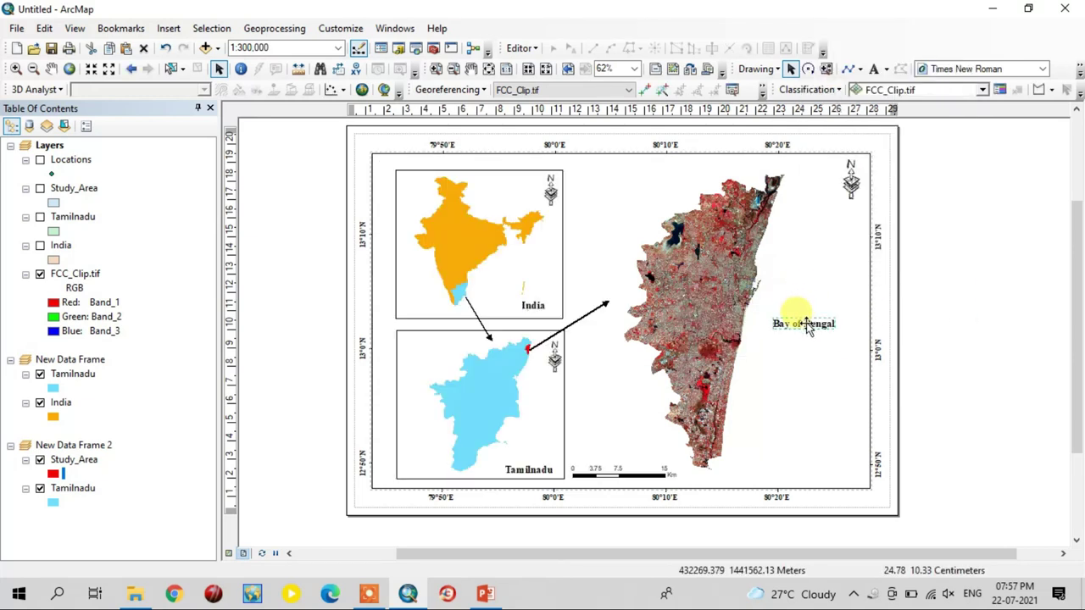
{"action": "right_click", "coordinate": [807, 329]}
{"action": "mouse_move", "coordinate": [847, 290]}
{"action": "left_click", "coordinate": [758, 310]}
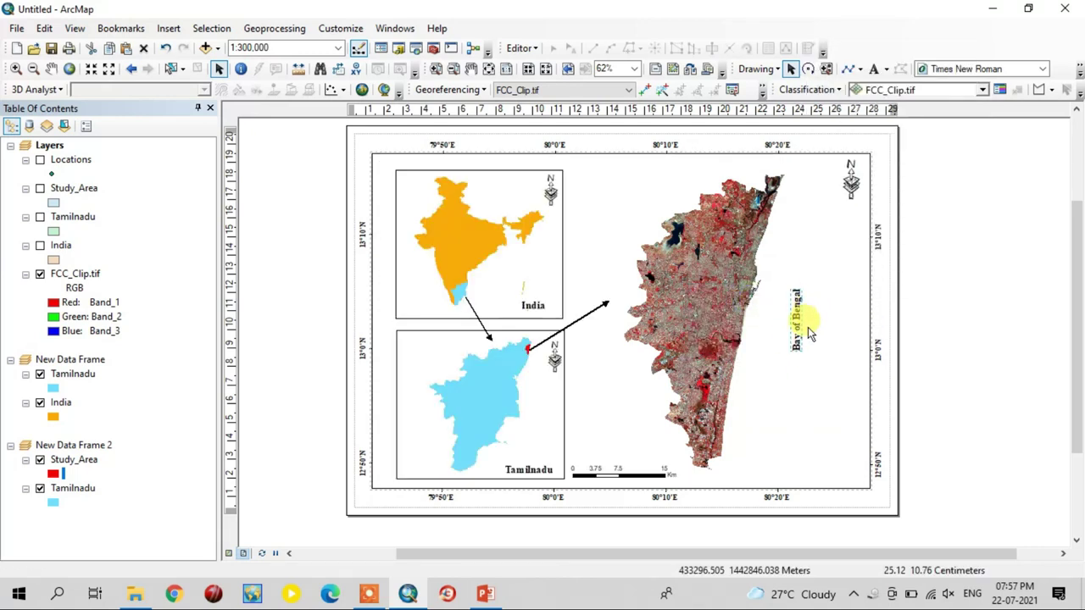
{"action": "left_click", "coordinate": [966, 321]}
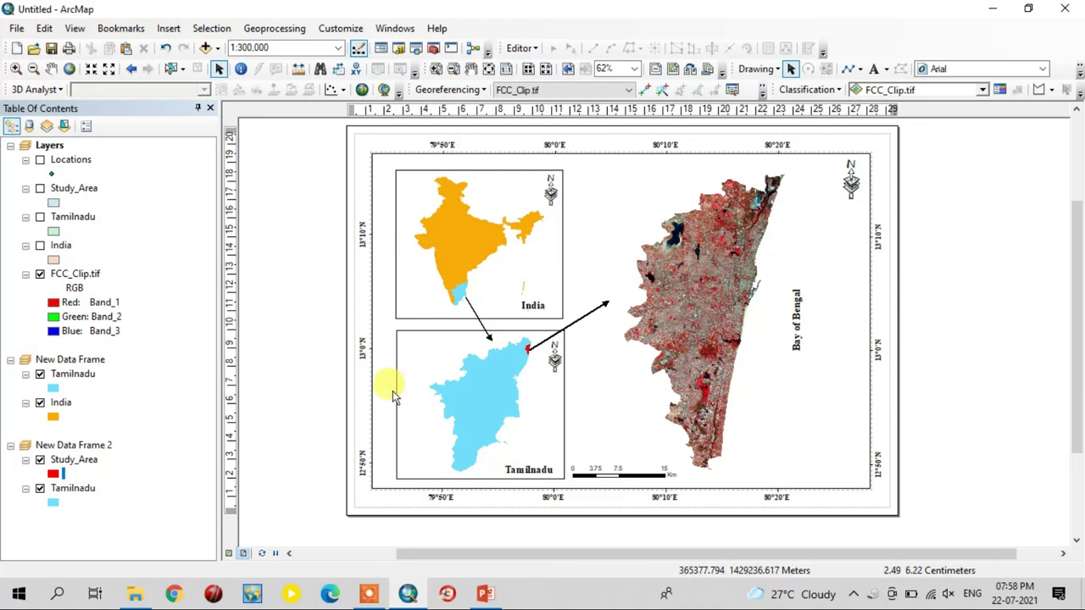
{"action": "left_click", "coordinate": [438, 351]}
{"action": "right_click", "coordinate": [438, 346]}
{"action": "left_click", "coordinate": [506, 340]}
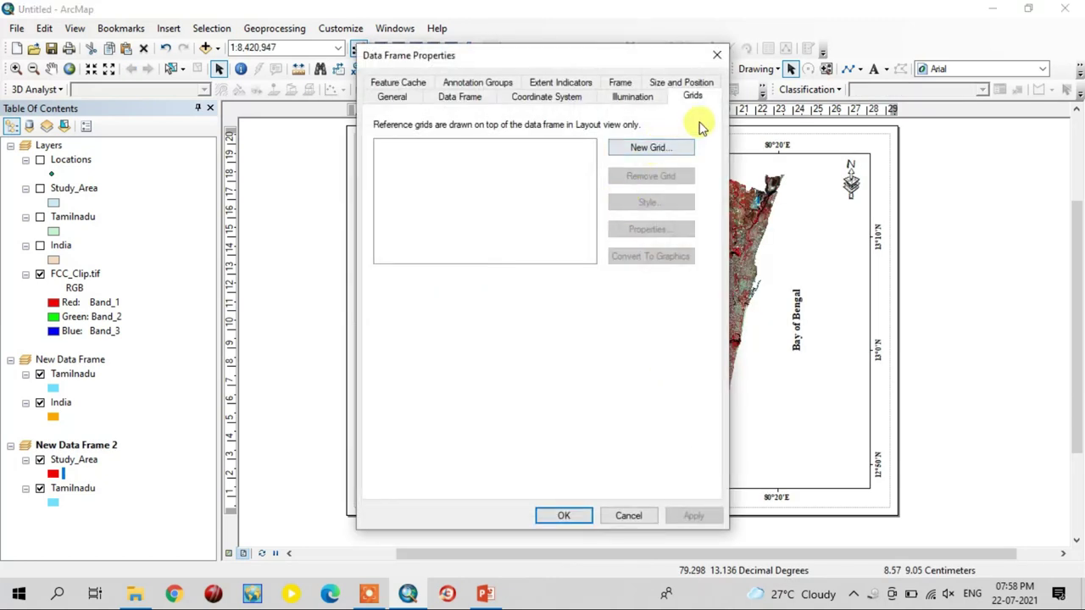
{"action": "left_click", "coordinate": [717, 55]}
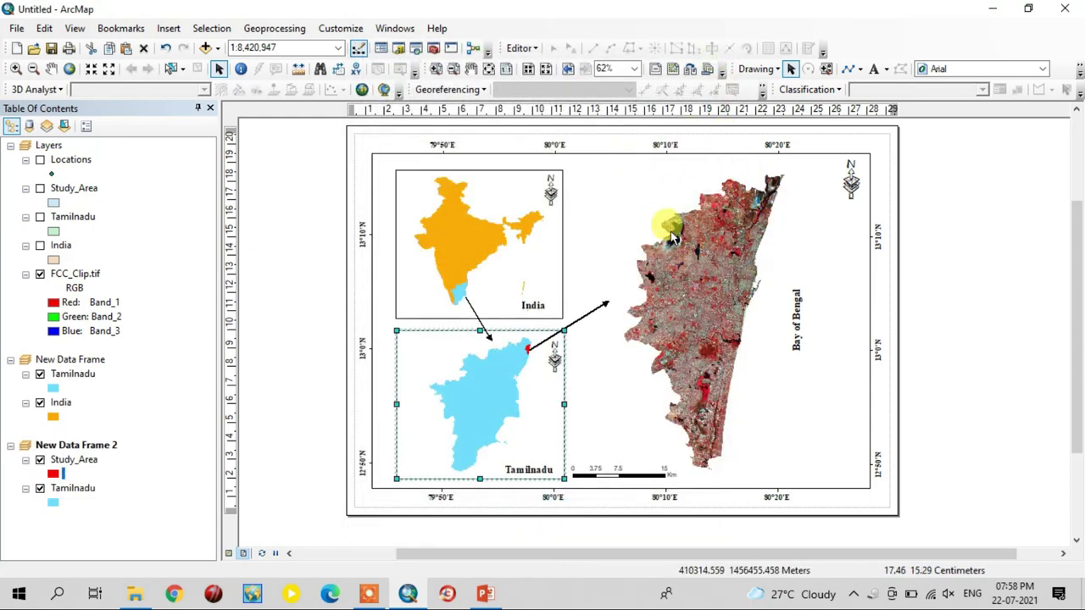
{"action": "left_click", "coordinate": [943, 303]}
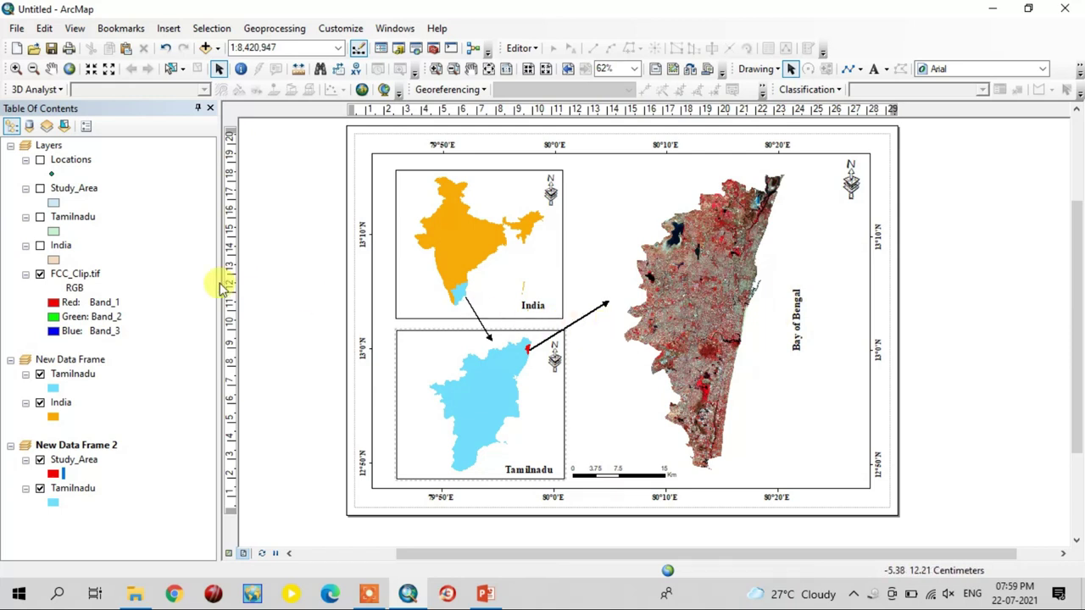
Turn on the Locations layer and symbolize its points as yellow Star 1 markers
{"action": "left_click", "coordinate": [40, 161]}
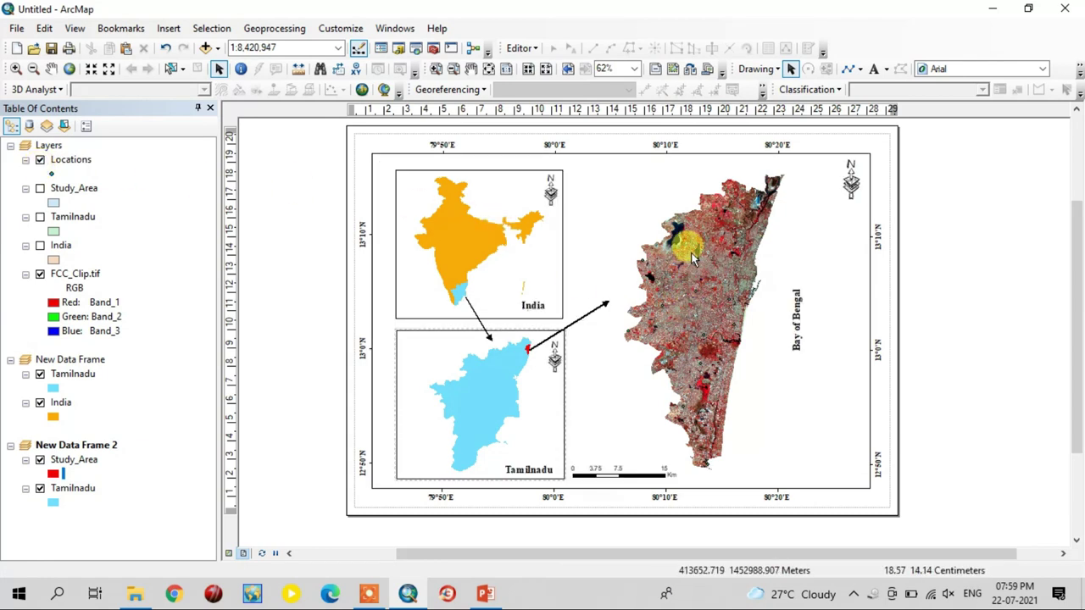
{"action": "left_click", "coordinate": [51, 174]}
{"action": "scroll", "coordinate": [370, 310], "scroll_direction": "down", "scroll_amount": 4}
{"action": "left_click", "coordinate": [331, 451]}
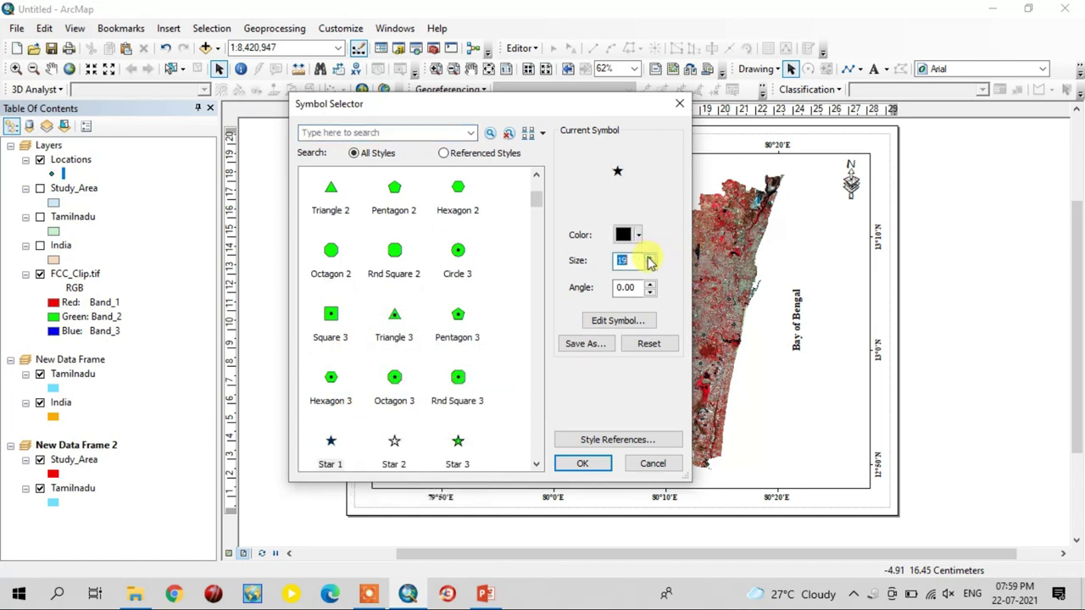
{"action": "left_click", "coordinate": [638, 236]}
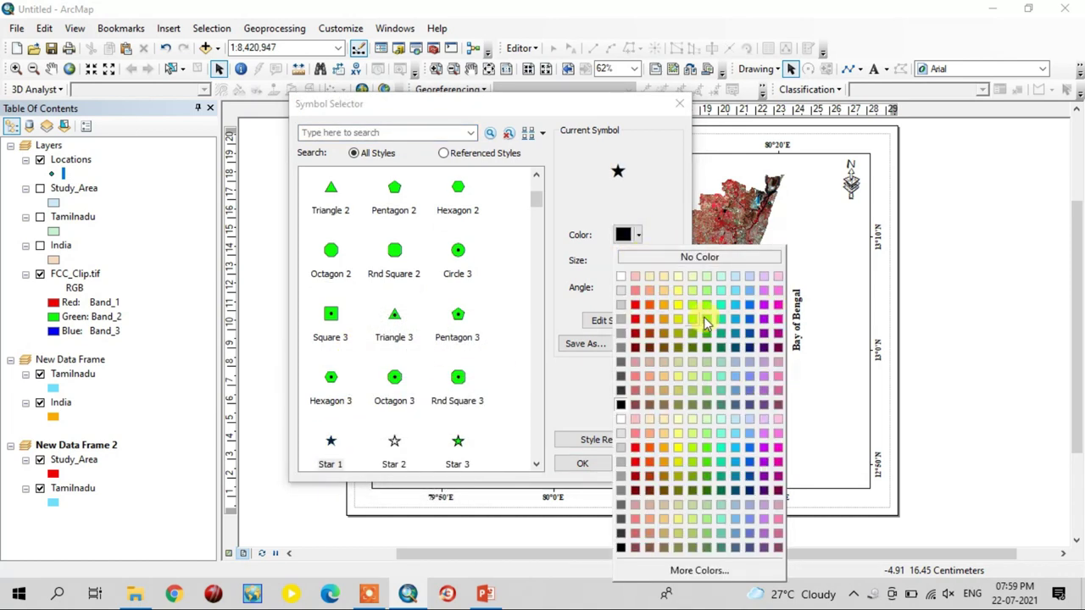
{"action": "left_click", "coordinate": [674, 307]}
{"action": "left_click", "coordinate": [579, 464]}
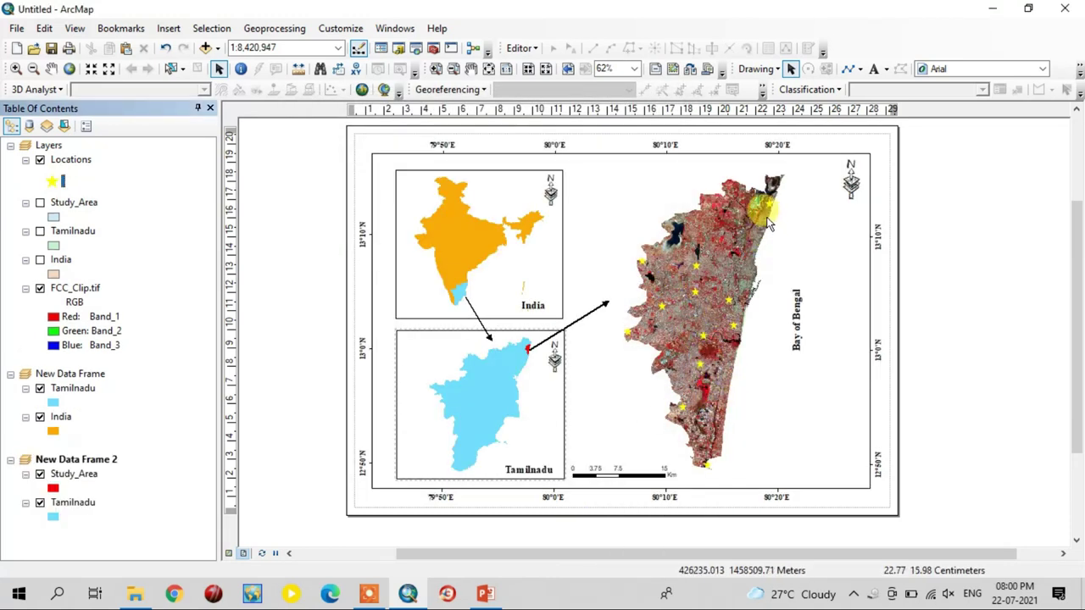
Turn on place-name labels for the Locations layer
{"action": "right_click", "coordinate": [83, 165]}
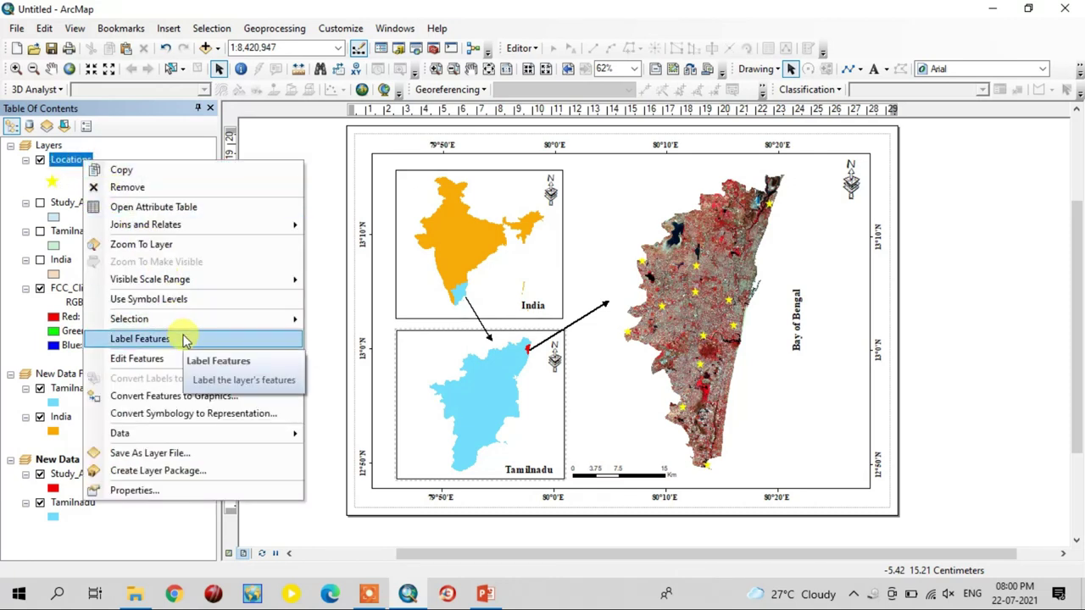
{"action": "left_click", "coordinate": [139, 338]}
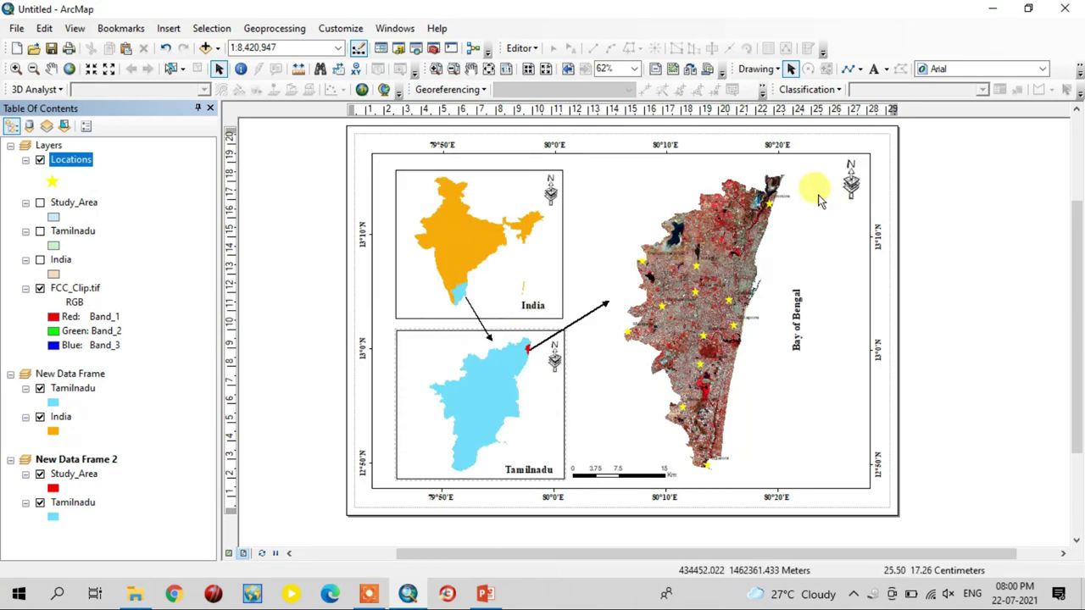
{"action": "right_click", "coordinate": [82, 166]}
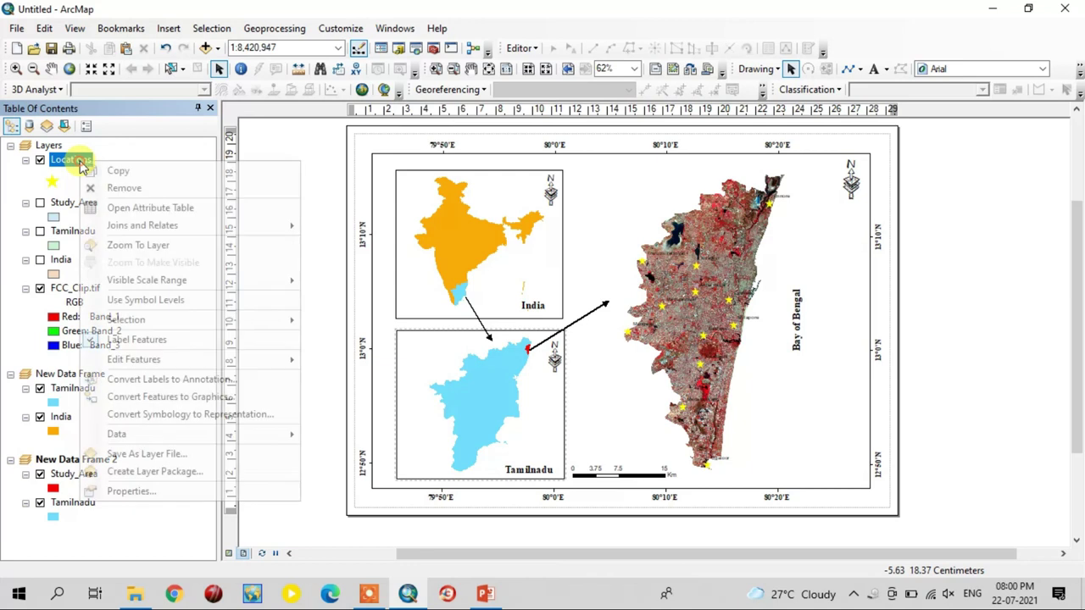
{"action": "left_click", "coordinate": [170, 491]}
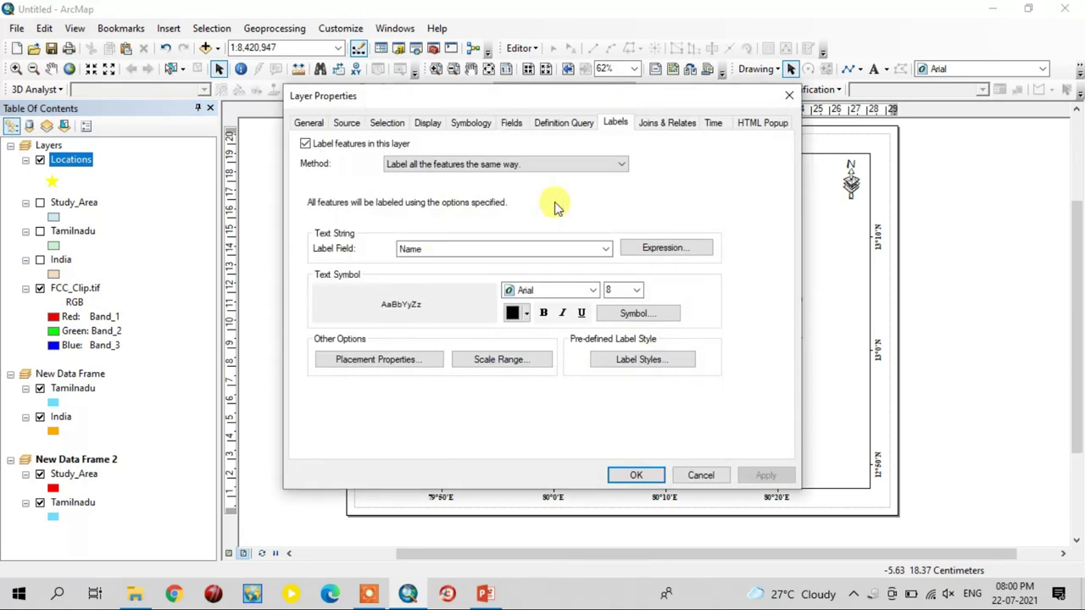
Style the location labels as bold Times New Roman, size 16
{"action": "left_click", "coordinate": [564, 289]}
{"action": "key", "text": "t"}
{"action": "scroll", "coordinate": [547, 322], "scroll_direction": "down", "scroll_amount": 1}
{"action": "left_click", "coordinate": [551, 361]}
{"action": "left_click", "coordinate": [637, 291]}
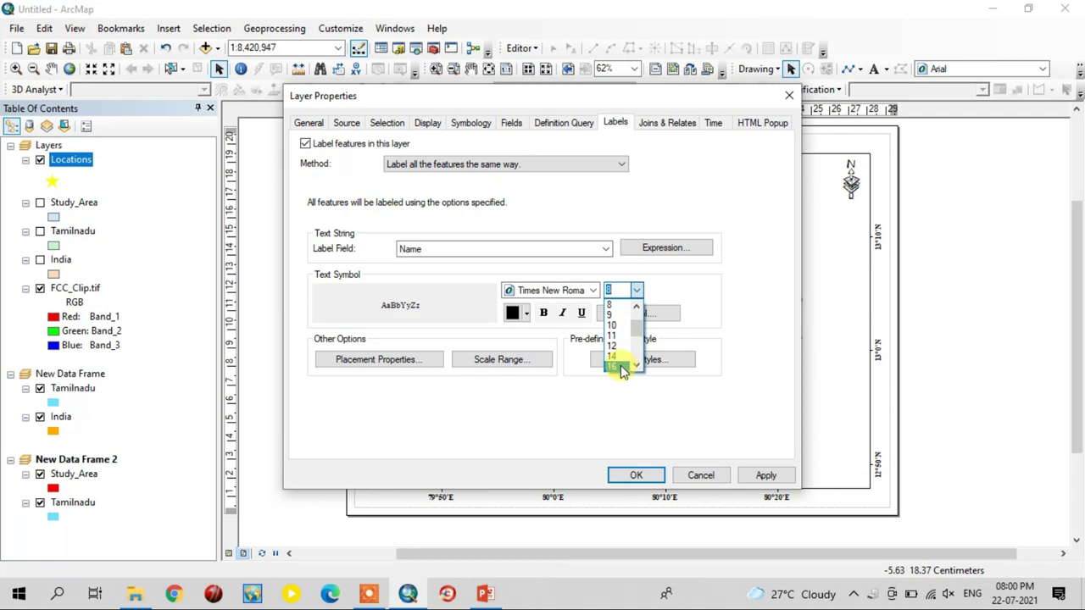
{"action": "left_click", "coordinate": [616, 367]}
{"action": "left_click", "coordinate": [544, 313]}
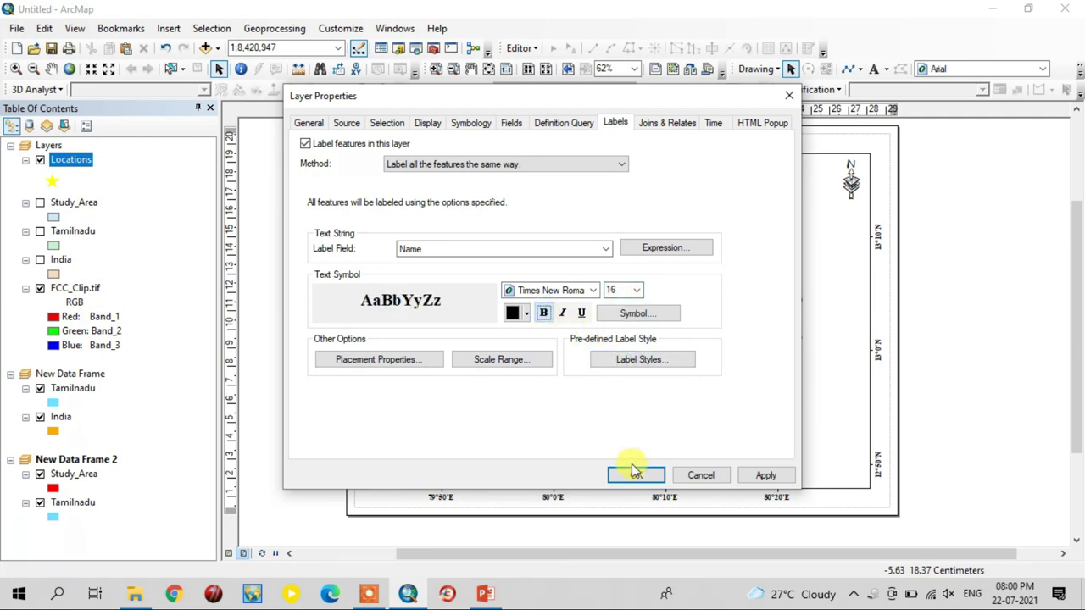
{"action": "left_click", "coordinate": [636, 473]}
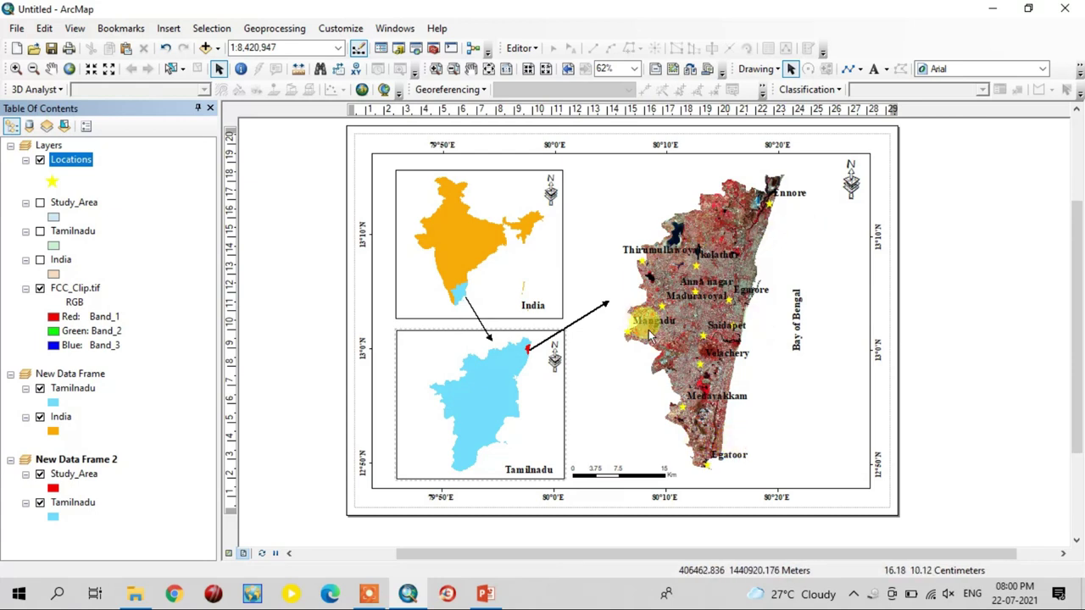
{"action": "left_click", "coordinate": [971, 298]}
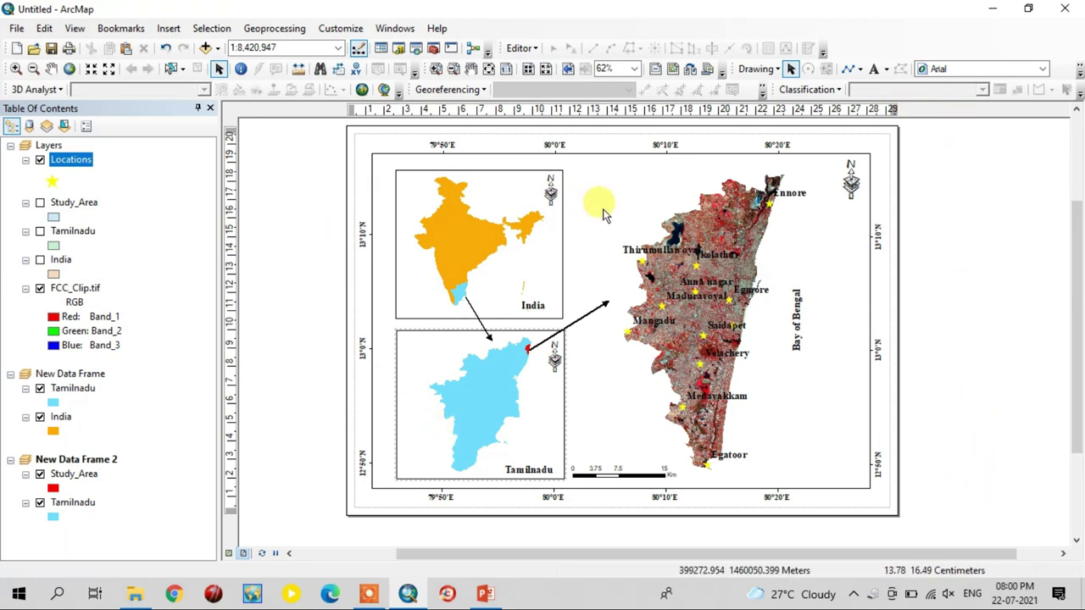
Export the layout as a 600 dpi JPEG named 'Location Map 1'
{"action": "left_click_drag", "start_coordinate": [335, 231], "coordinate": [335, 245]}
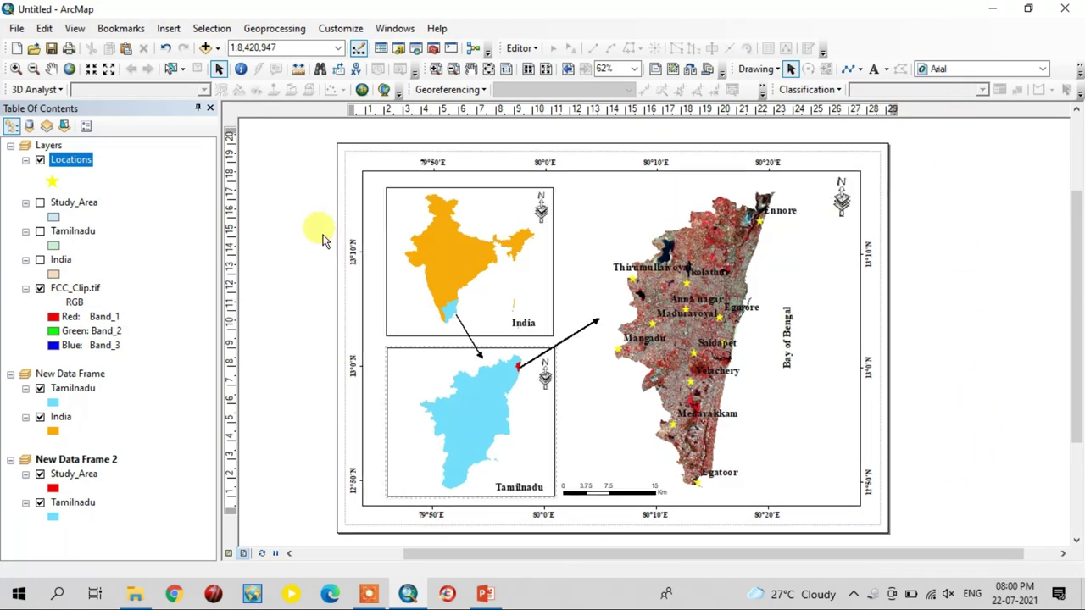
{"action": "left_click", "coordinate": [16, 28]}
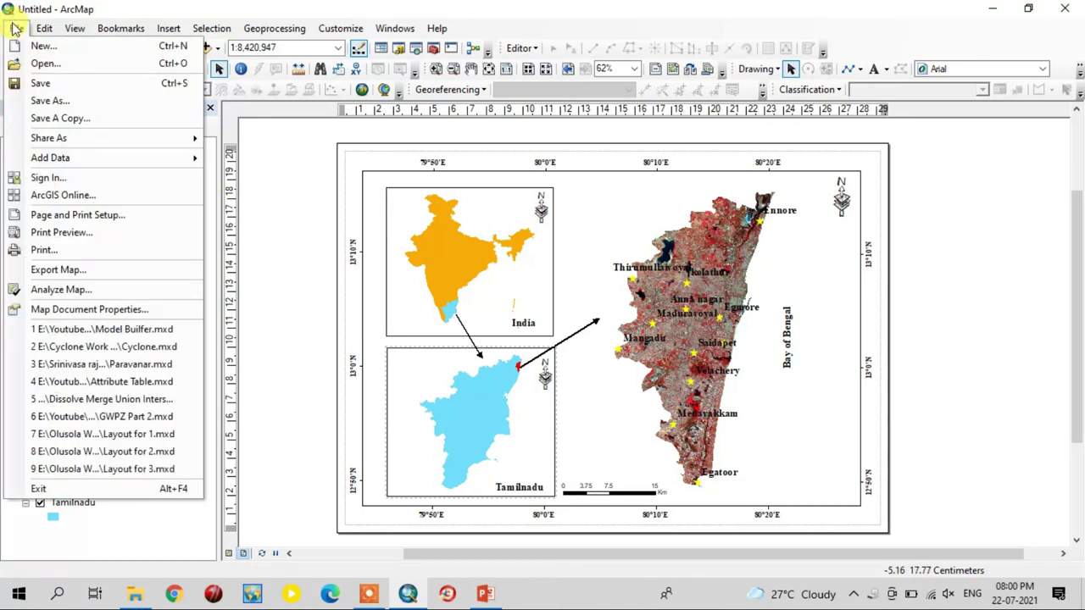
{"action": "left_click", "coordinate": [70, 270]}
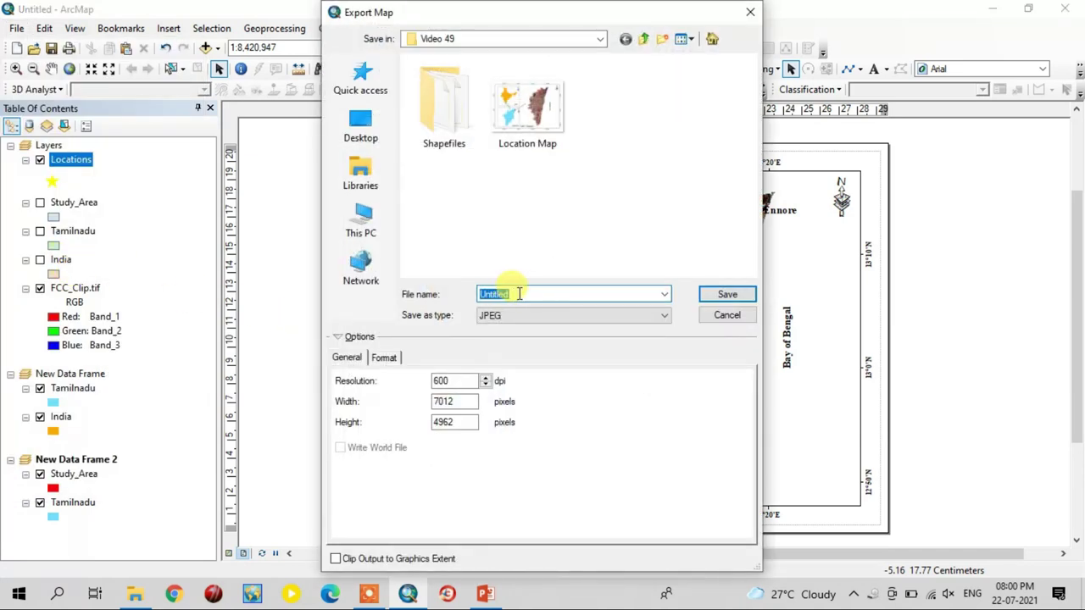
{"action": "double_click", "coordinate": [518, 293]}
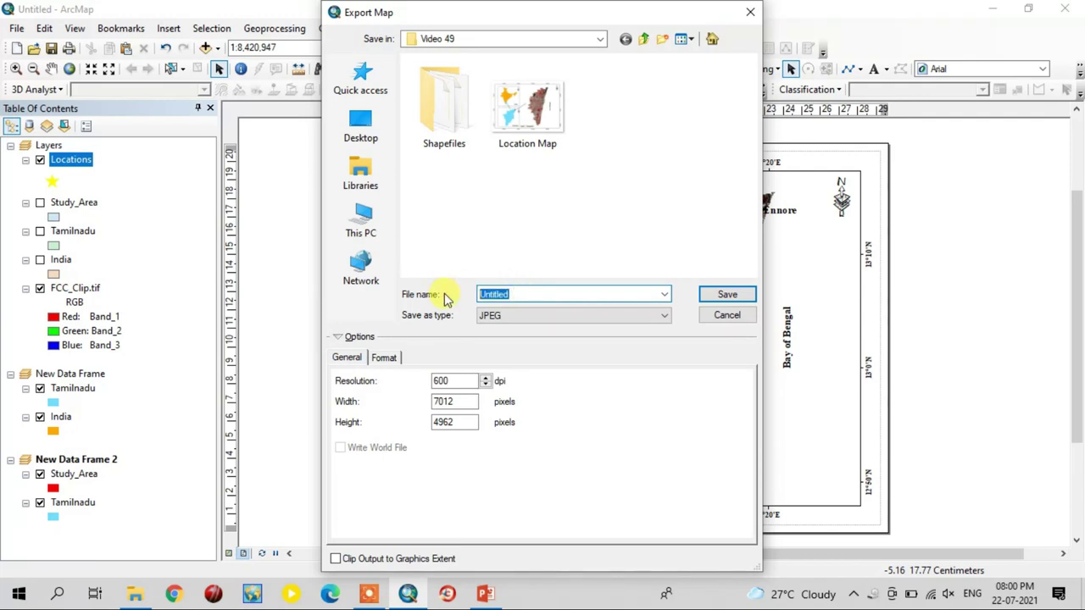
{"action": "type", "text": "Locati"}
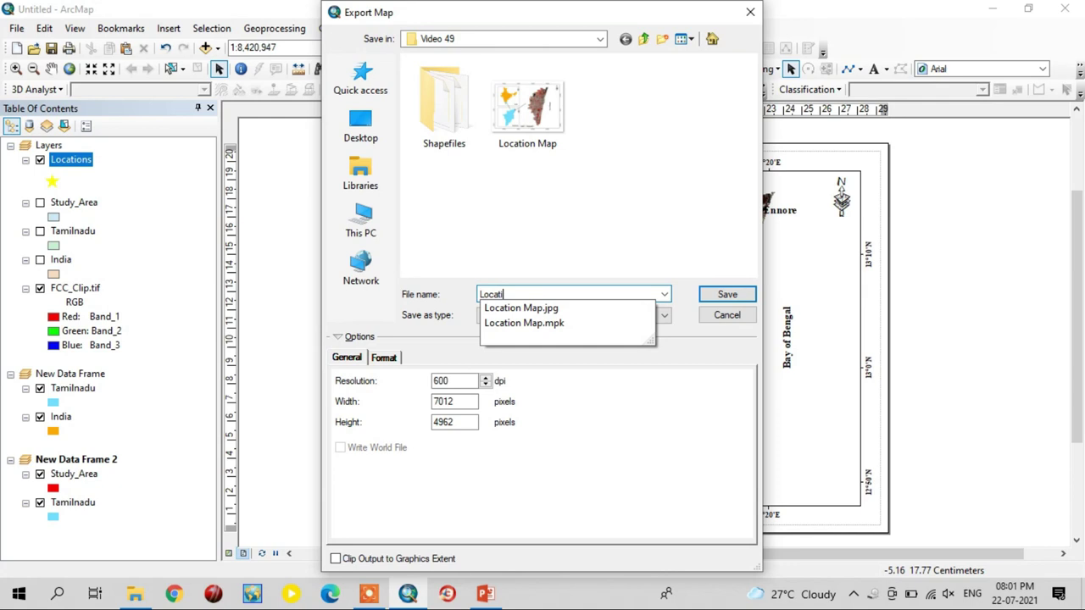
{"action": "type", "text": "on Map 1"}
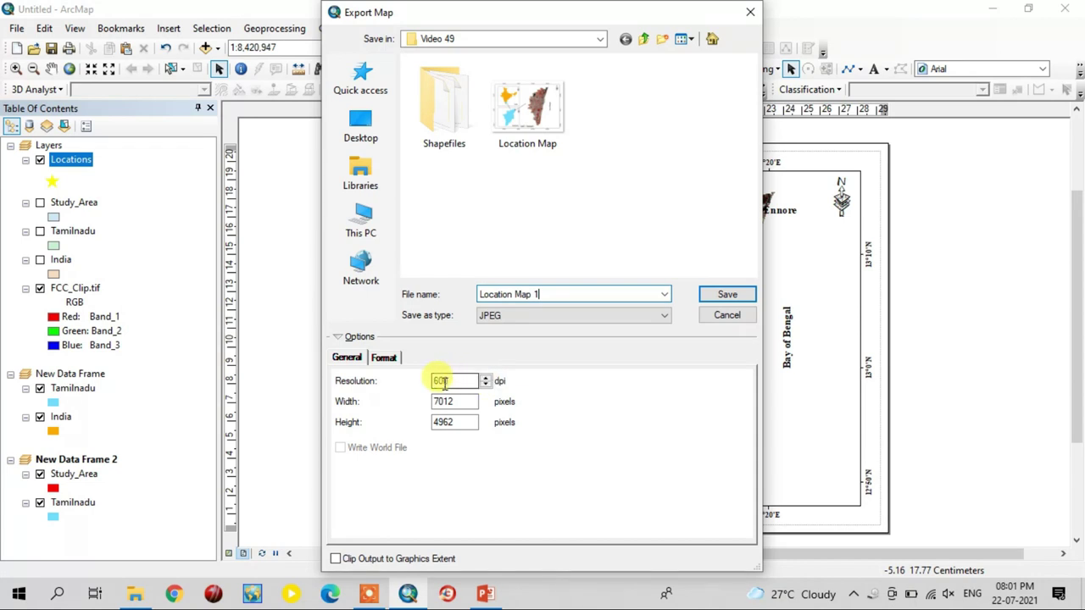
{"action": "left_click", "coordinate": [725, 295]}
{"action": "left_click", "coordinate": [721, 288]}
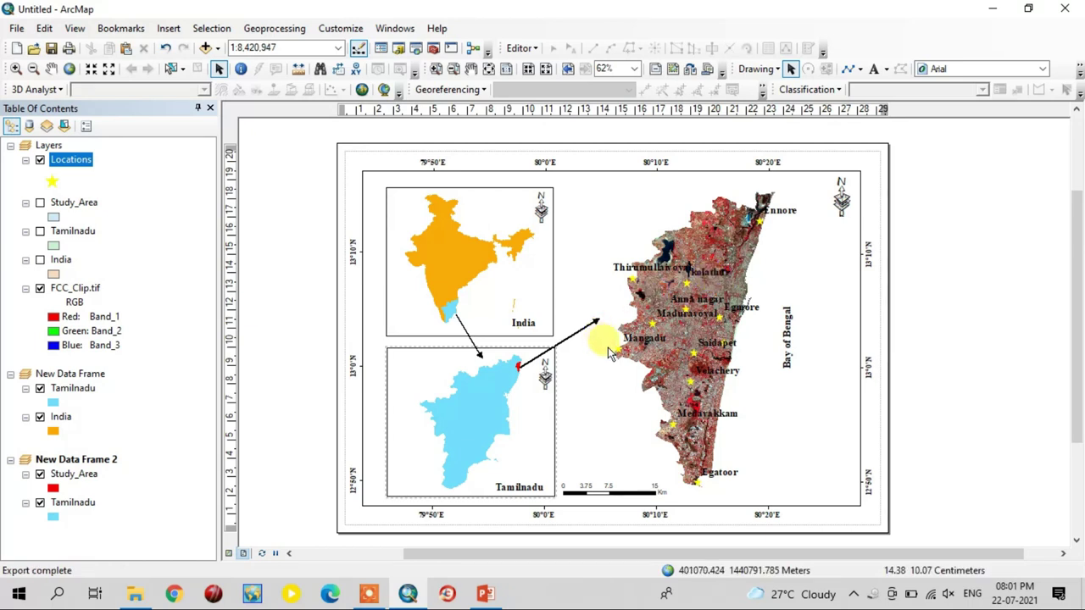
Refresh the Video 49 folder and open the exported Location Map 1 image
{"action": "left_click", "coordinate": [137, 593]}
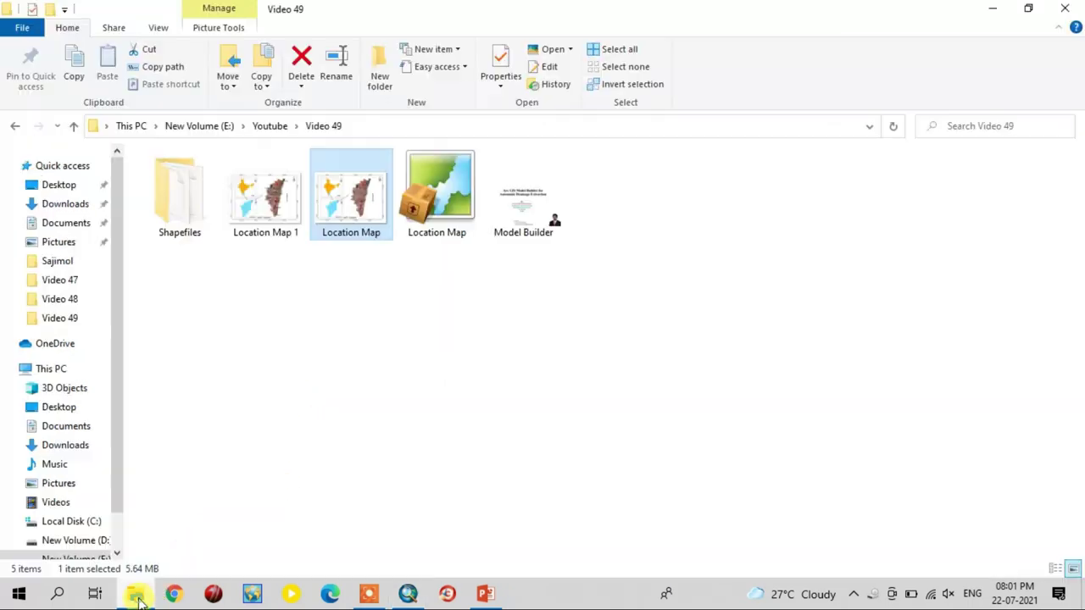
{"action": "right_click", "coordinate": [488, 352]}
{"action": "left_click", "coordinate": [523, 188]}
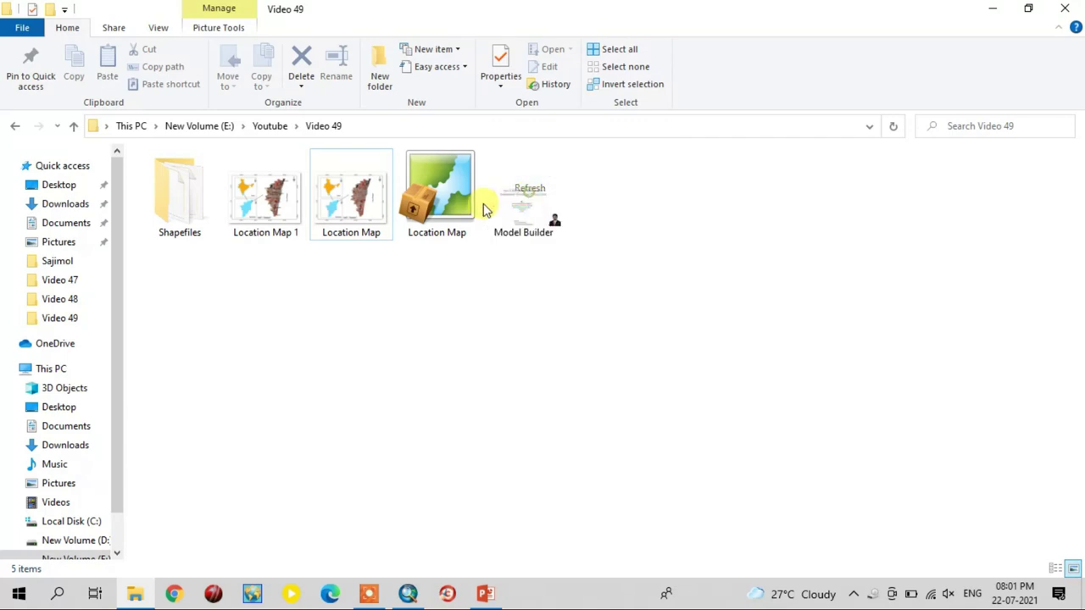
{"action": "double_click", "coordinate": [260, 232]}
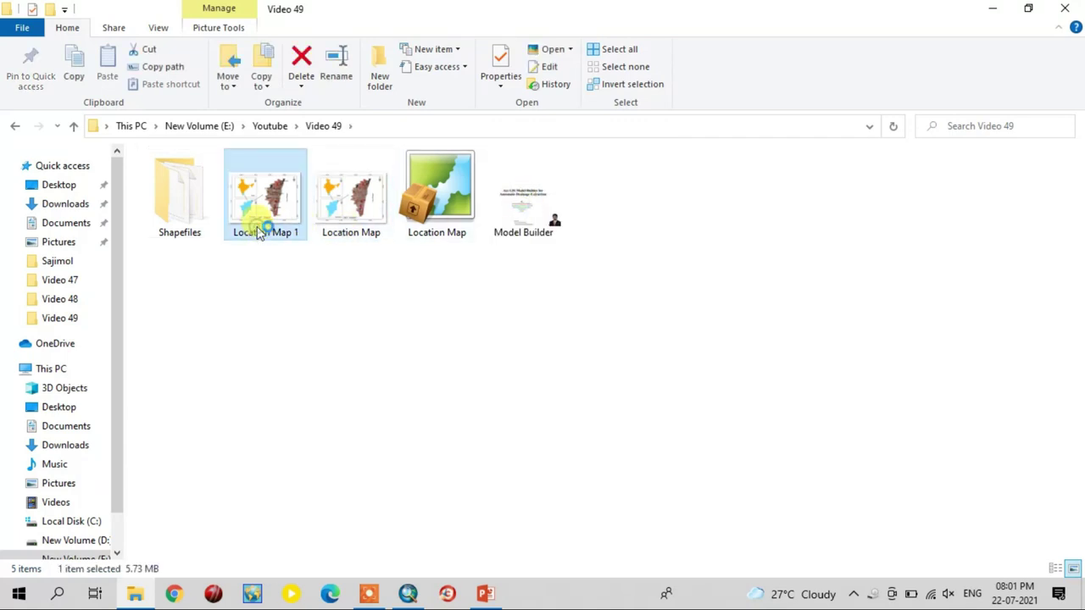